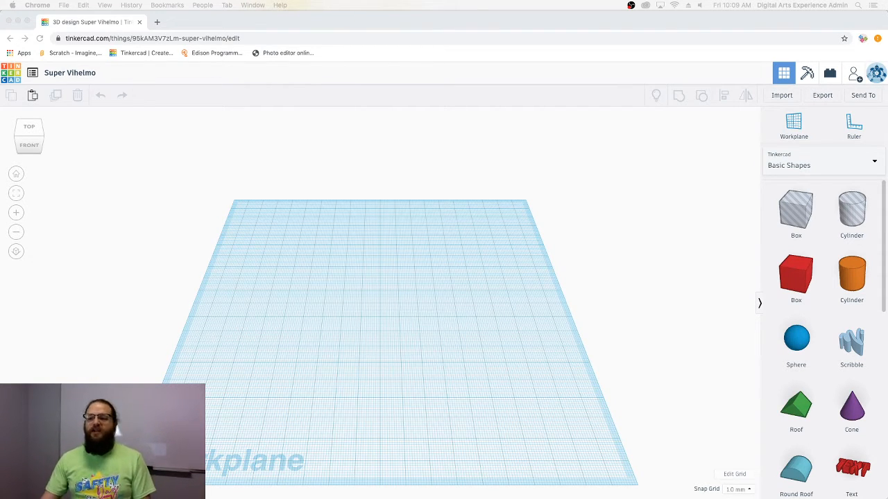
- Rename the design to the maker's first name followed by 'Headphone Clamp'
{"action": "left_click", "coordinate": [84, 75]}
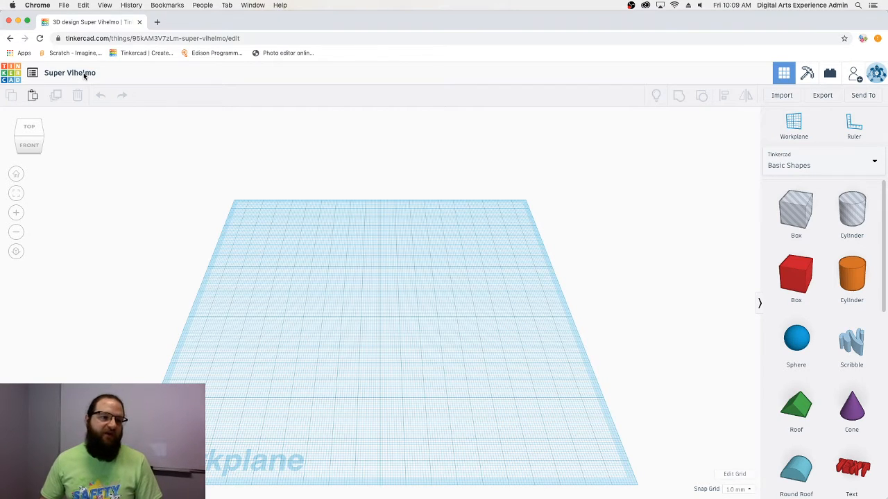
{"action": "left_click", "coordinate": [84, 75]}
{"action": "type", "text": "Rob"}
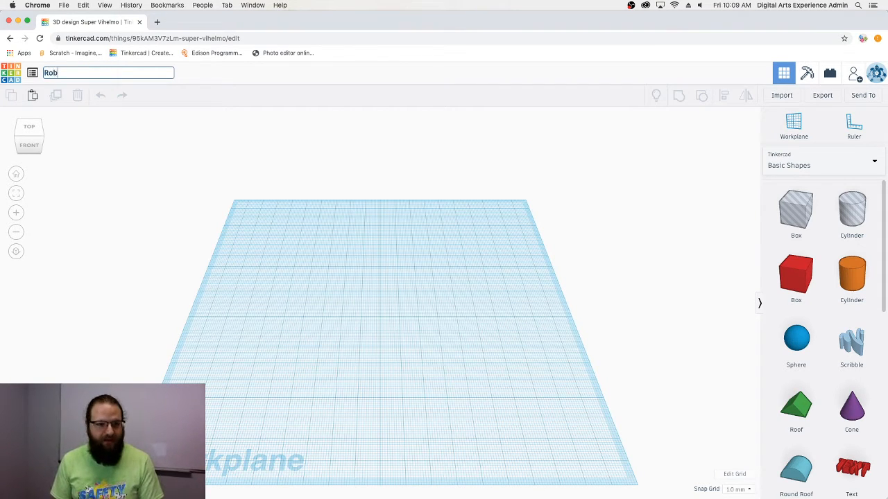
{"action": "type", "text": " Head"}
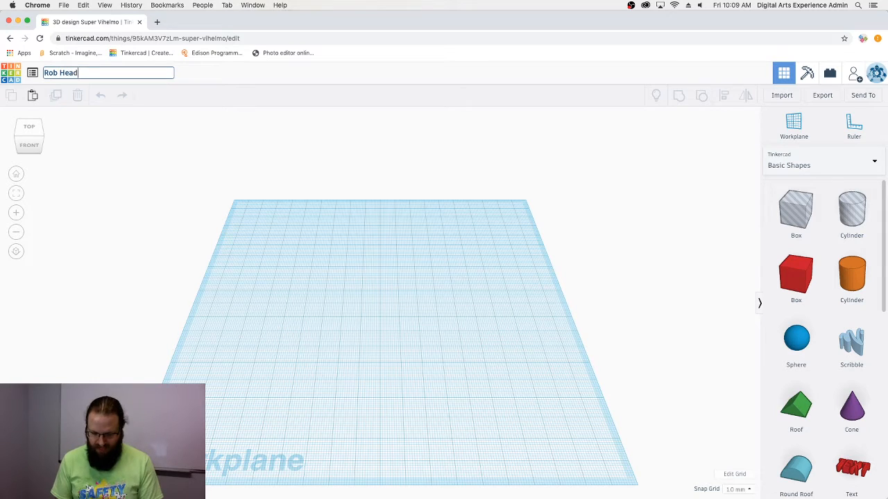
{"action": "type", "text": "phone Clamp"}
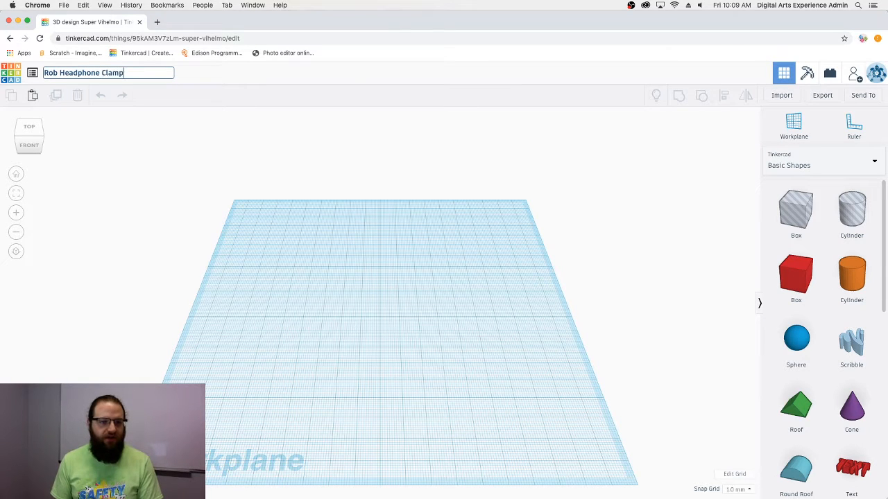
{"action": "key", "text": "Return"}
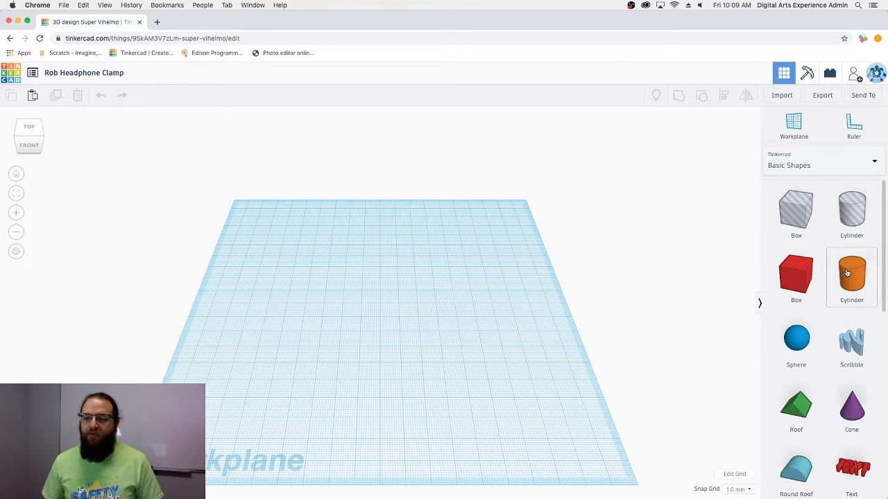
- Drop an orange cylinder near the workplane centre with a 35 by 35 mm base
{"action": "left_click_drag", "start_coordinate": [852, 274], "coordinate": [379, 317]}
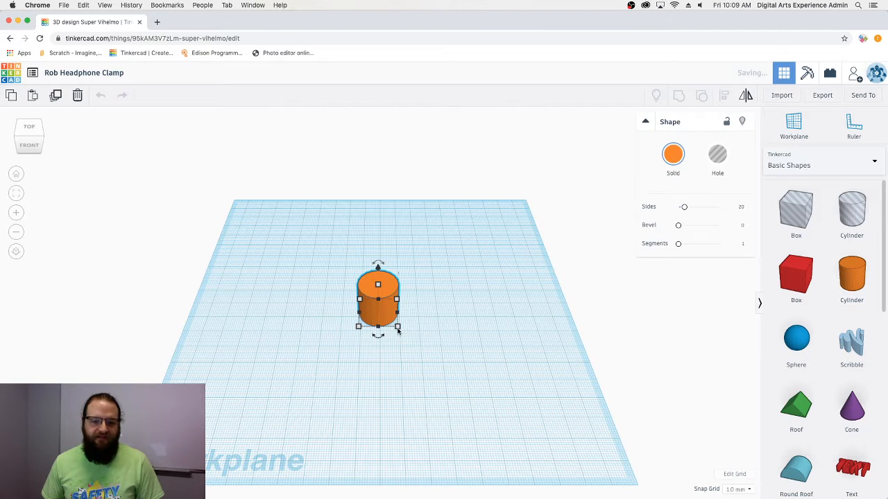
{"action": "left_click", "coordinate": [447, 317]}
{"action": "type", "text": "35"}
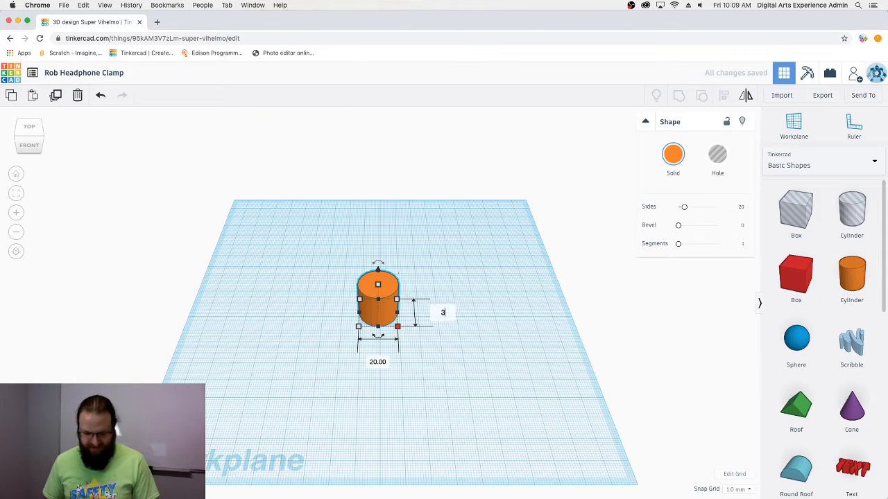
{"action": "key", "text": "Tab"}
{"action": "type", "text": "35"}
{"action": "key", "text": "Tab"}
{"action": "left_click", "coordinate": [517, 395]}
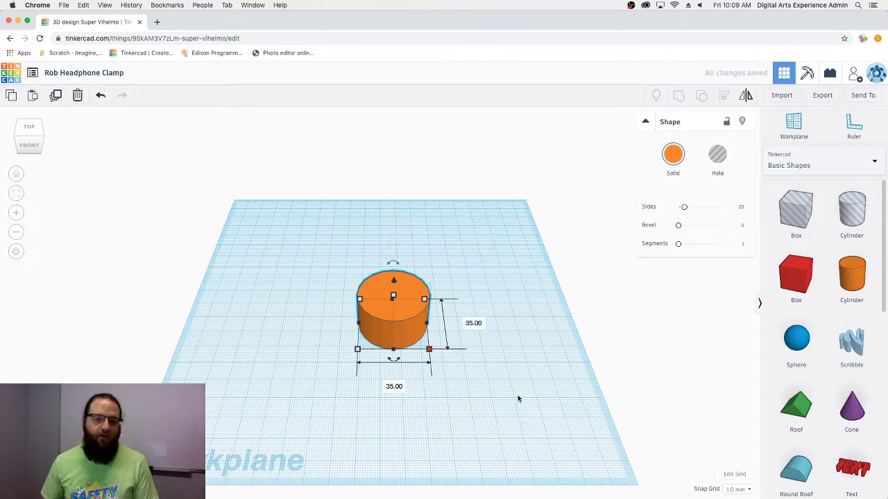
{"action": "left_click", "coordinate": [390, 311]}
{"action": "left_click_drag", "start_coordinate": [391, 314], "coordinate": [382, 311]}
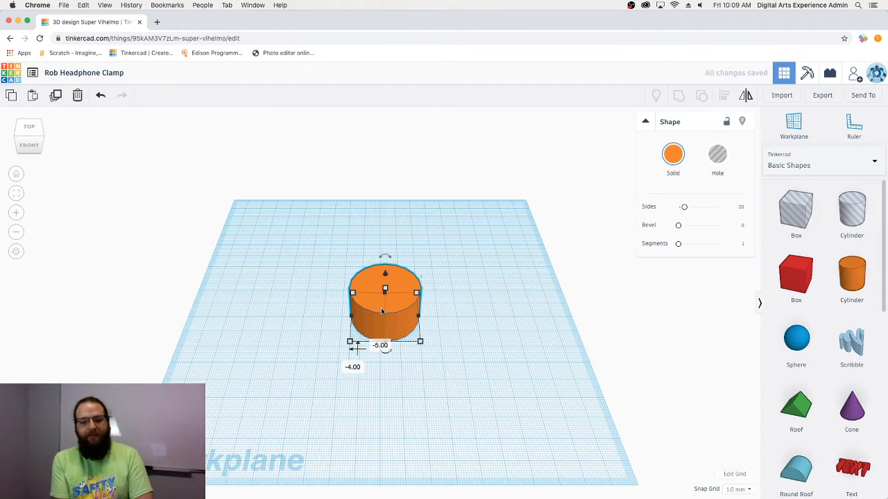
{"action": "left_click", "coordinate": [445, 344]}
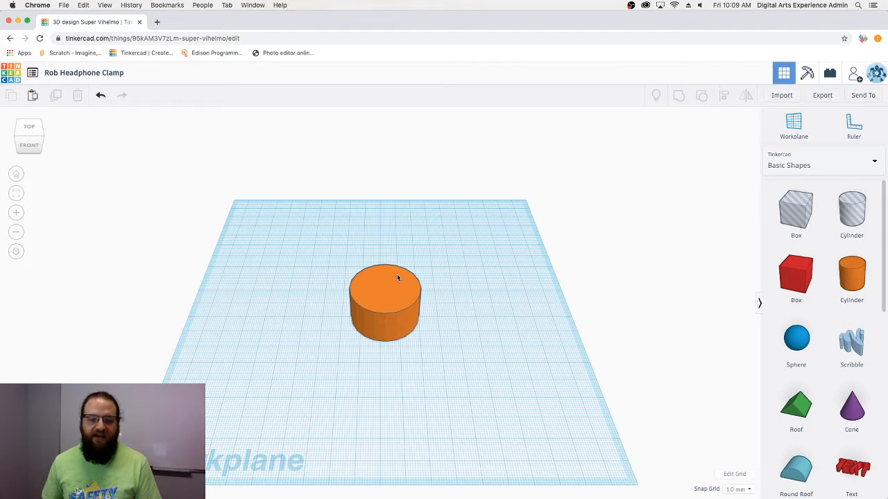
- Resize the cylinder's base to 36 by 36 mm
{"action": "left_click", "coordinate": [408, 313]}
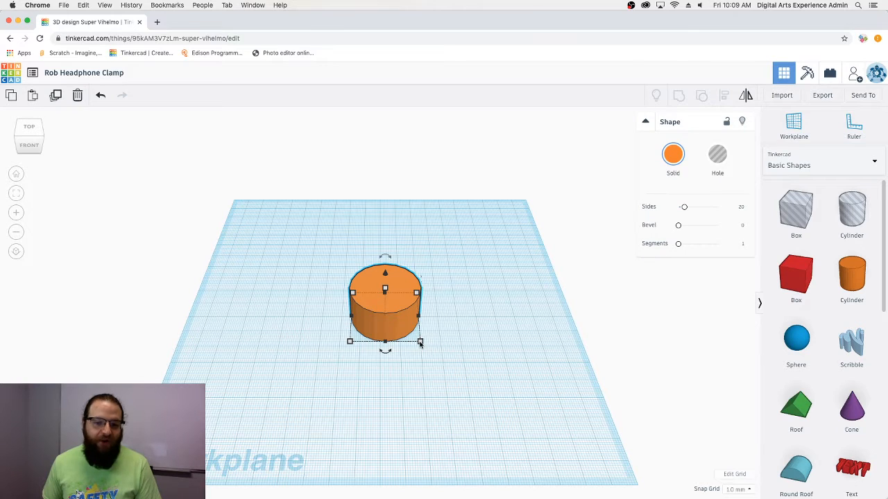
{"action": "left_click", "coordinate": [463, 324]}
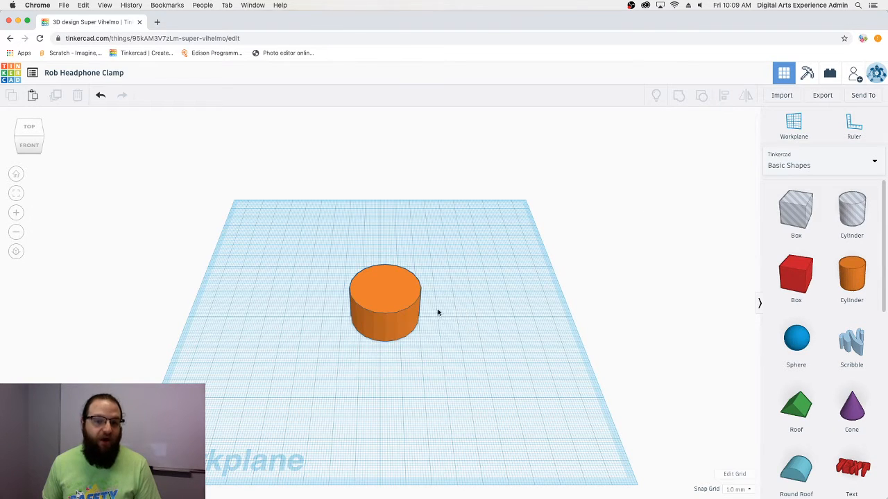
{"action": "left_click", "coordinate": [399, 329]}
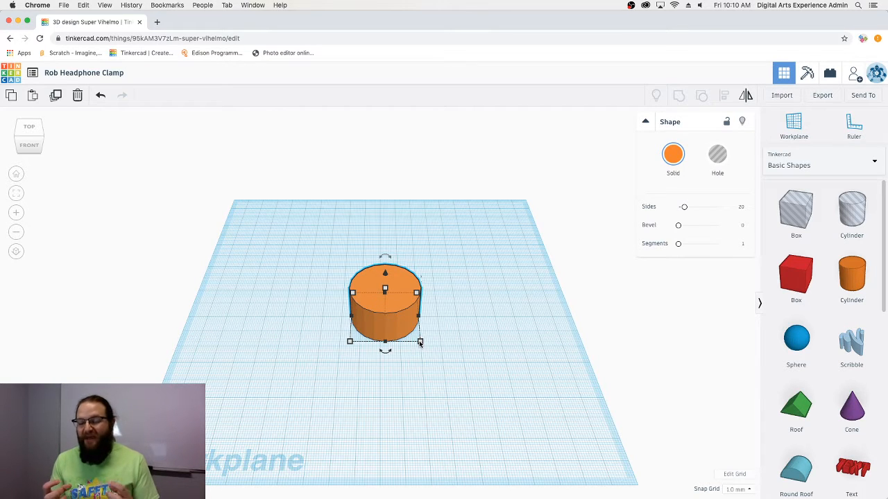
{"action": "mouse_move", "coordinate": [419, 343]}
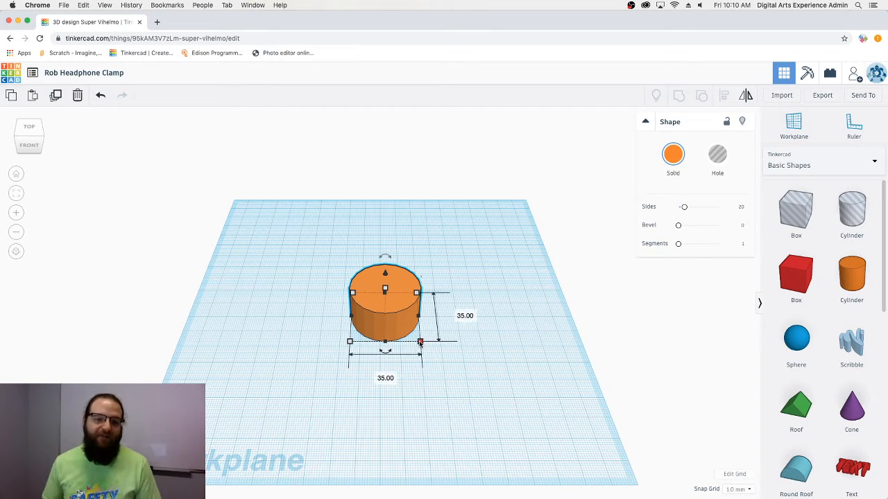
{"action": "left_click", "coordinate": [464, 315]}
{"action": "type", "text": "36"}
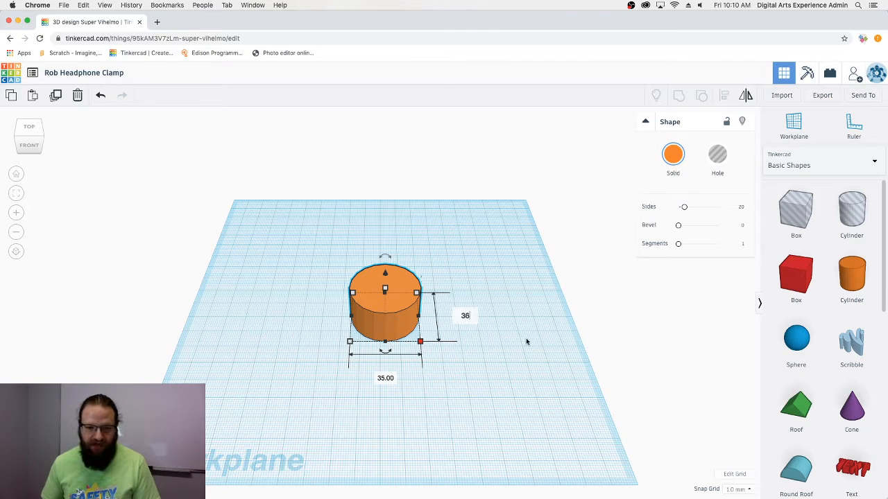
{"action": "key", "text": "Tab"}
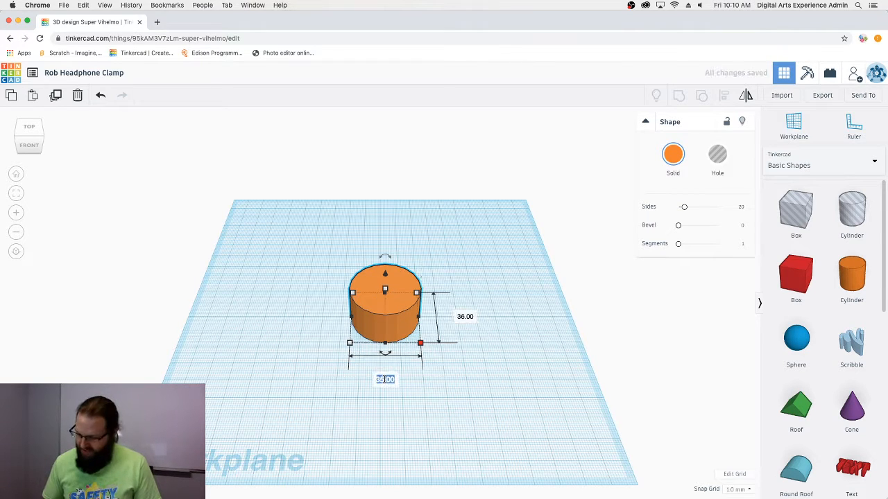
{"action": "type", "text": "36"}
{"action": "key", "text": "Return"}
{"action": "left_click", "coordinate": [499, 415]}
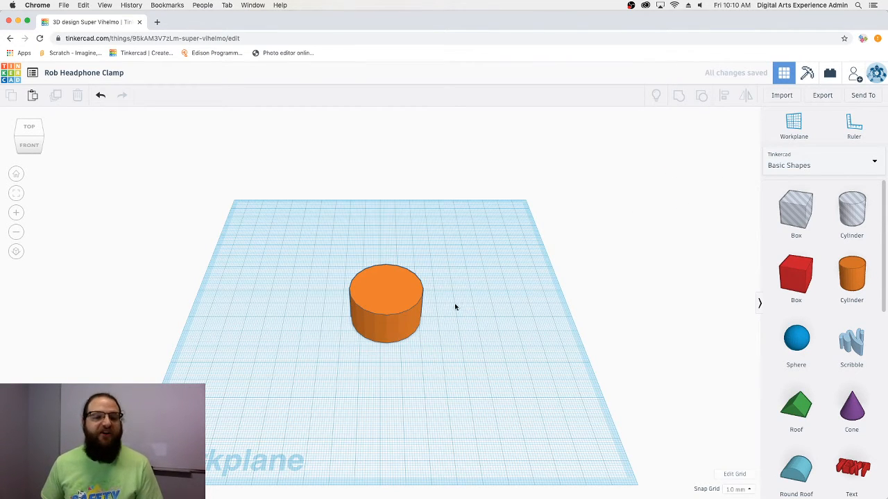
- Set the cylinder's height to 40 mm
{"action": "left_click", "coordinate": [402, 320]}
{"action": "right_click_drag", "start_coordinate": [401, 320], "coordinate": [382, 271]}
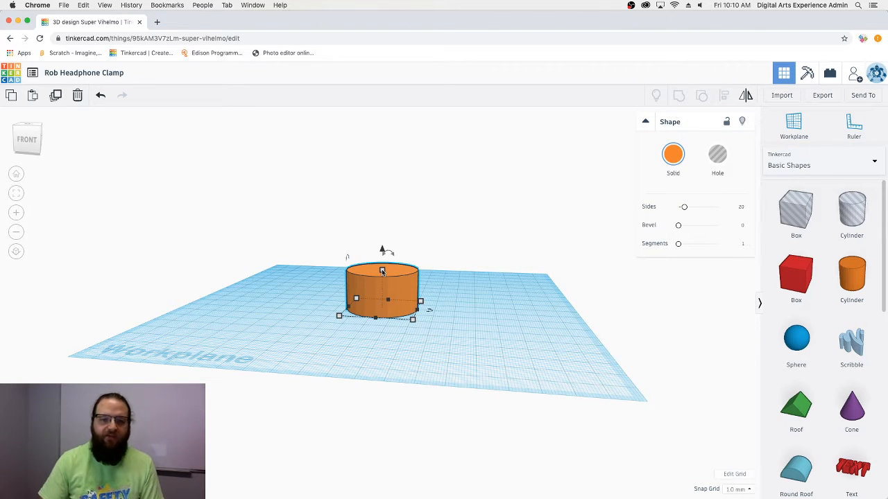
{"action": "right_click_drag", "start_coordinate": [437, 324], "coordinate": [441, 353]}
{"action": "left_click", "coordinate": [382, 274]}
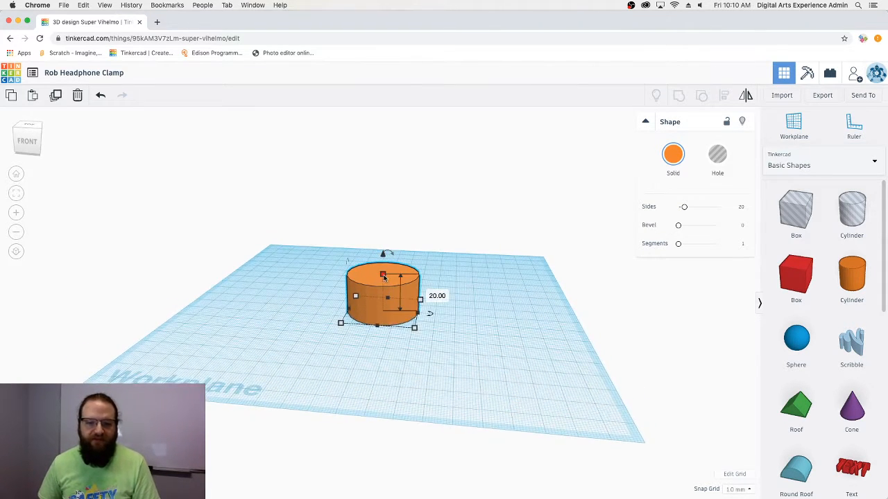
{"action": "left_click", "coordinate": [430, 292]}
{"action": "type", "text": "40"}
{"action": "key", "text": "Return"}
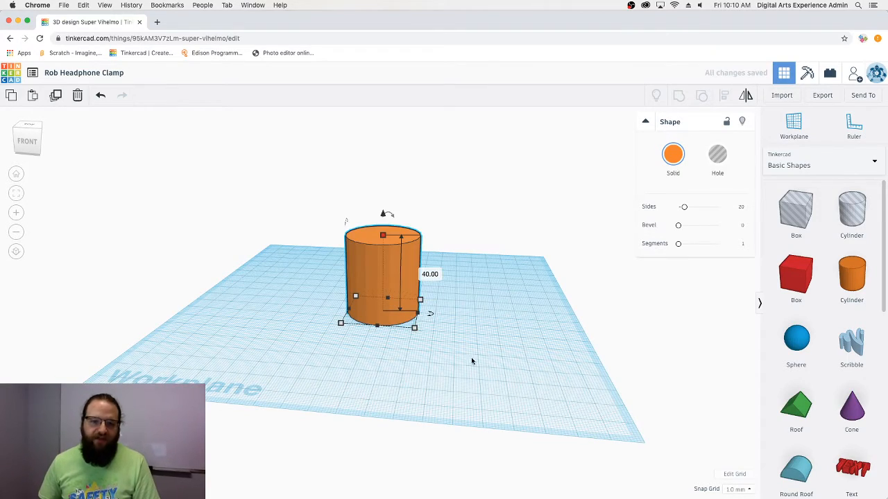
{"action": "left_click", "coordinate": [465, 380]}
- Convert the tall cylinder from a solid into a hole shape
{"action": "right_click_drag", "start_coordinate": [465, 380], "coordinate": [442, 346]}
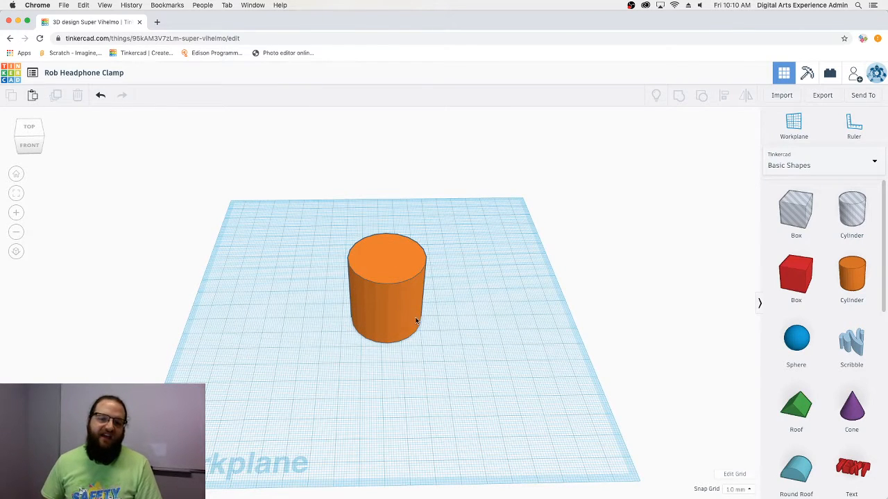
{"action": "left_click", "coordinate": [384, 262]}
{"action": "left_click", "coordinate": [712, 160]}
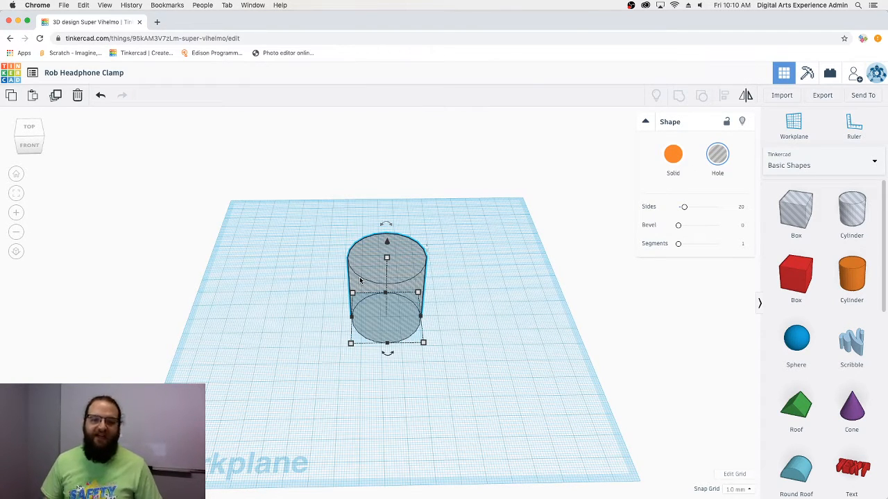
- Drop a second solid orange cylinder onto the workplane right of the hole cylinder
{"action": "right_click_drag", "start_coordinate": [527, 337], "coordinate": [460, 325]}
{"action": "left_click", "coordinate": [477, 351]}
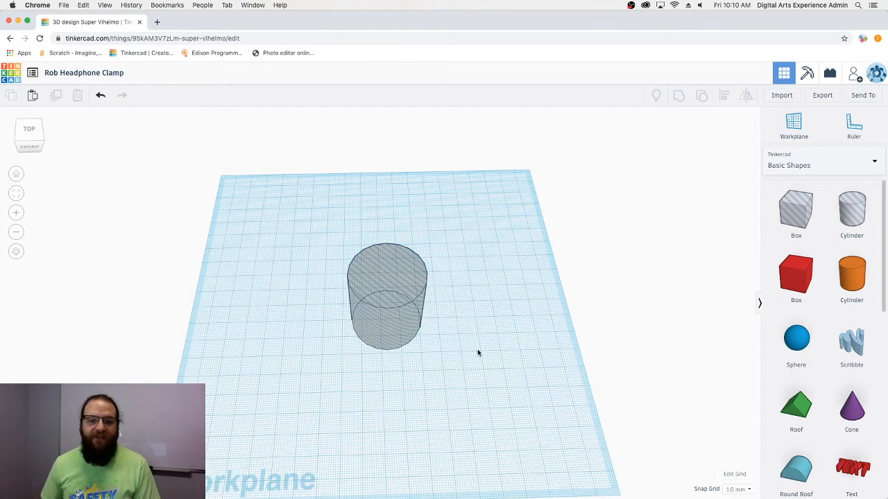
{"action": "left_click", "coordinate": [395, 312]}
{"action": "right_click_drag", "start_coordinate": [486, 354], "coordinate": [464, 347]}
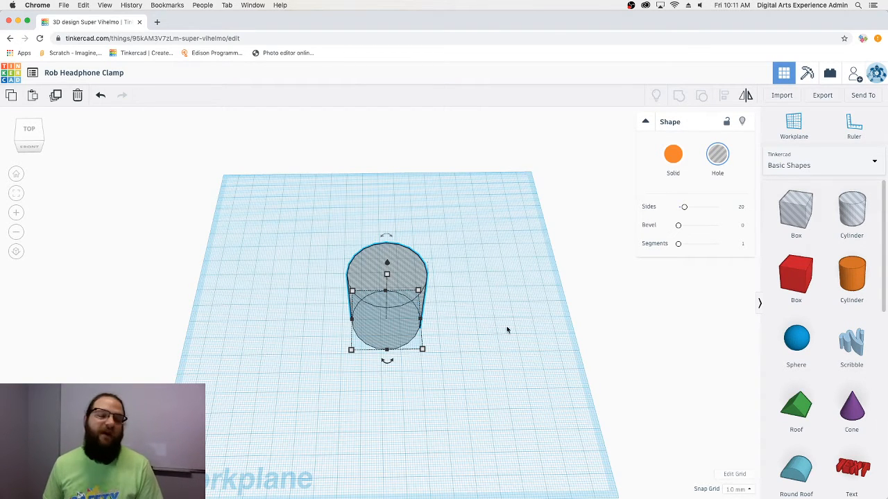
{"action": "right_click_drag", "start_coordinate": [507, 327], "coordinate": [497, 336]}
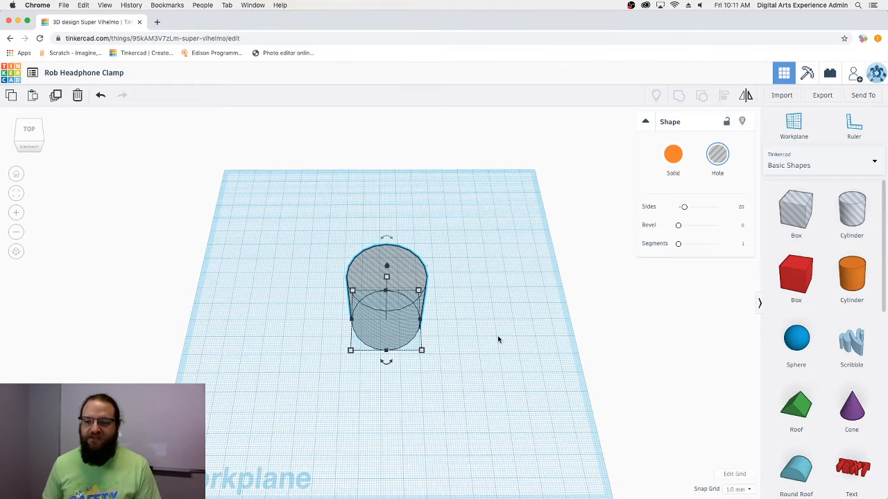
{"action": "left_click_drag", "start_coordinate": [835, 281], "coordinate": [477, 325]}
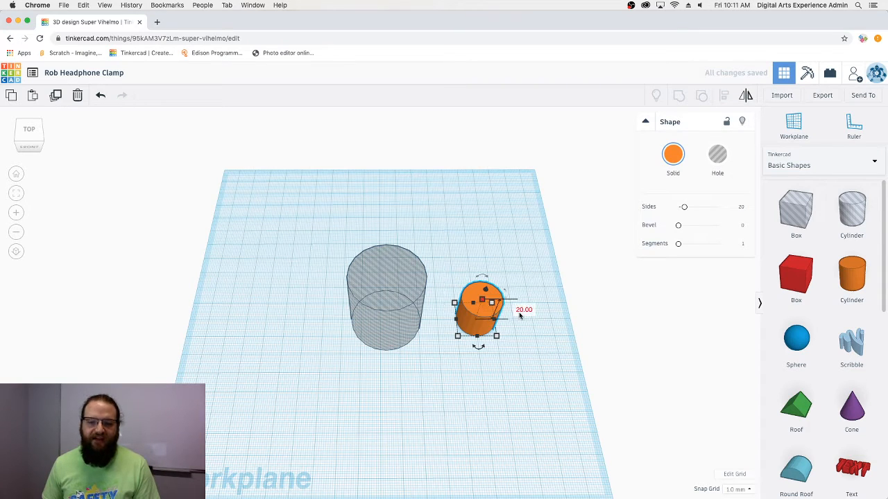
- Set the new orange cylinder's height to 40 mm
{"action": "left_click", "coordinate": [522, 310]}
{"action": "type", "text": "40"}
{"action": "key", "text": "Return"}
{"action": "right_click_drag", "start_coordinate": [507, 363], "coordinate": [490, 343]}
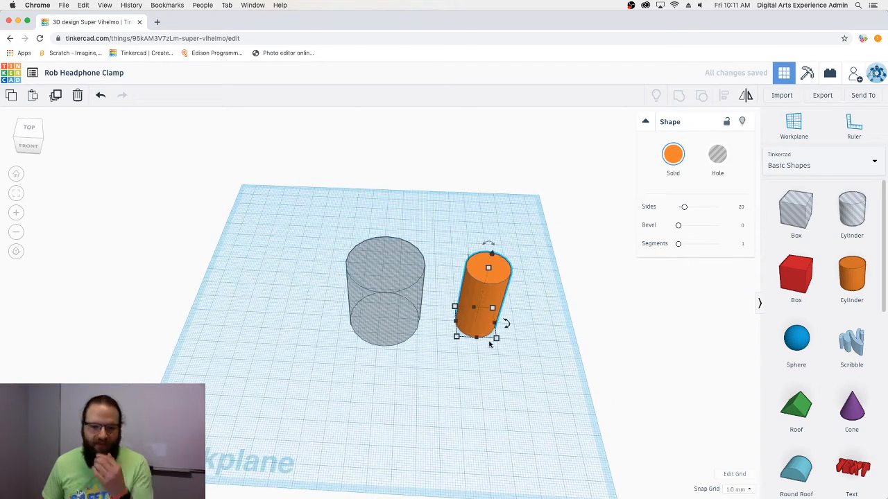
{"action": "left_click", "coordinate": [399, 324]}
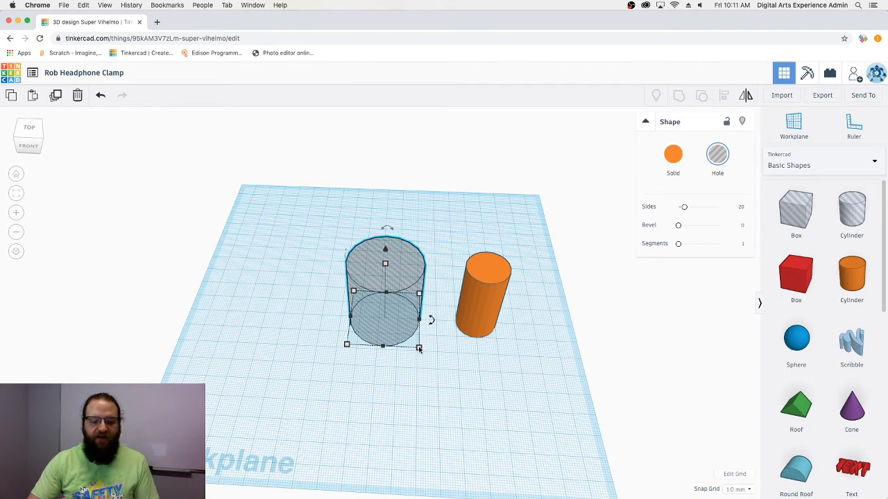
{"action": "left_click", "coordinate": [472, 316]}
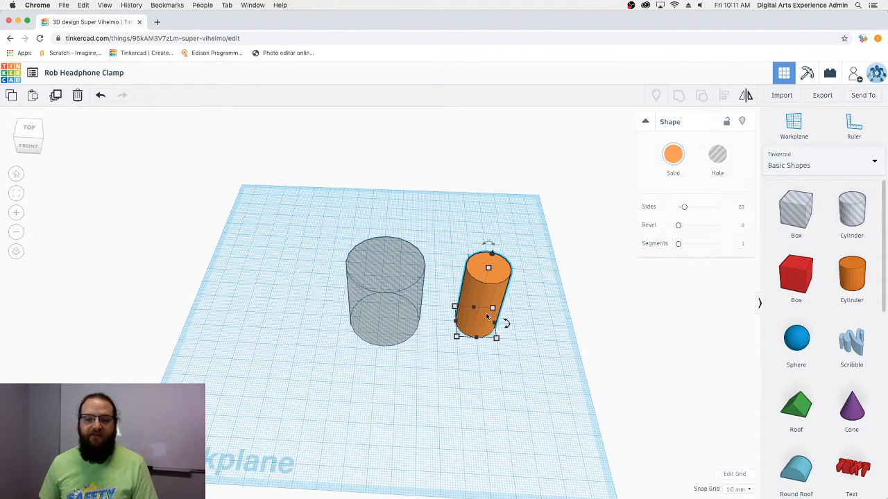
{"action": "left_click", "coordinate": [408, 342]}
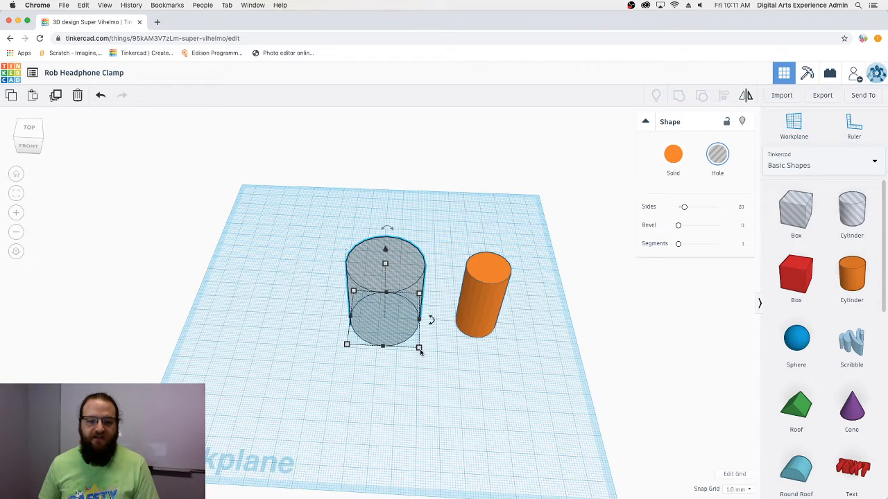
- Enlarge the orange cylinder's base to 46 by 46 mm and push it against the hole
{"action": "left_click", "coordinate": [500, 282]}
{"action": "left_click", "coordinate": [479, 376]}
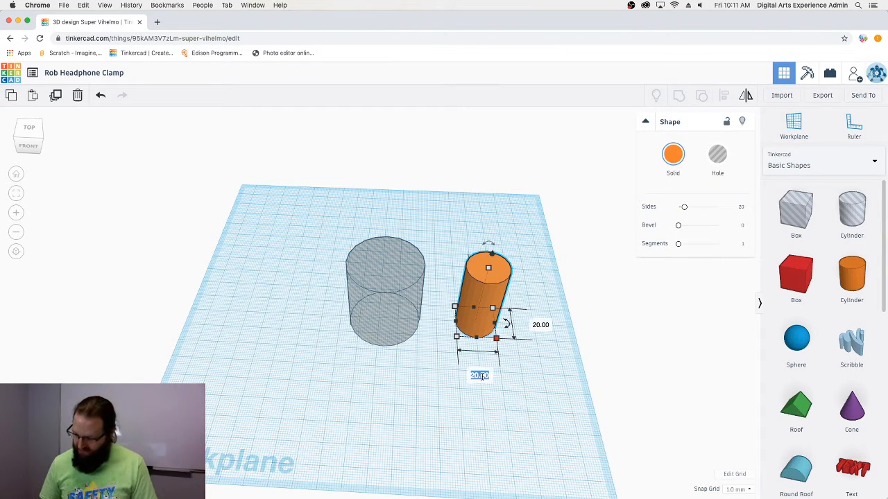
{"action": "type", "text": "46"}
{"action": "key", "text": "Tab"}
{"action": "type", "text": "46"}
{"action": "key", "text": "Tab"}
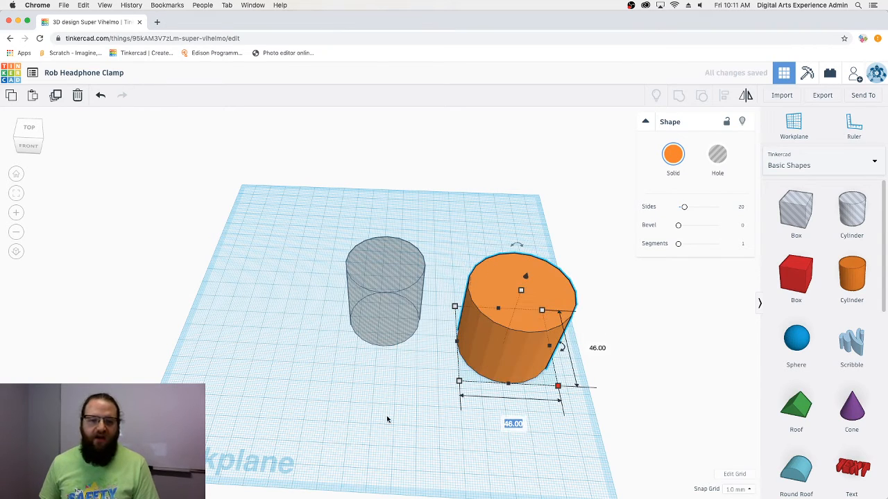
{"action": "key", "text": "Return"}
{"action": "left_click_drag", "start_coordinate": [508, 350], "coordinate": [467, 318]}
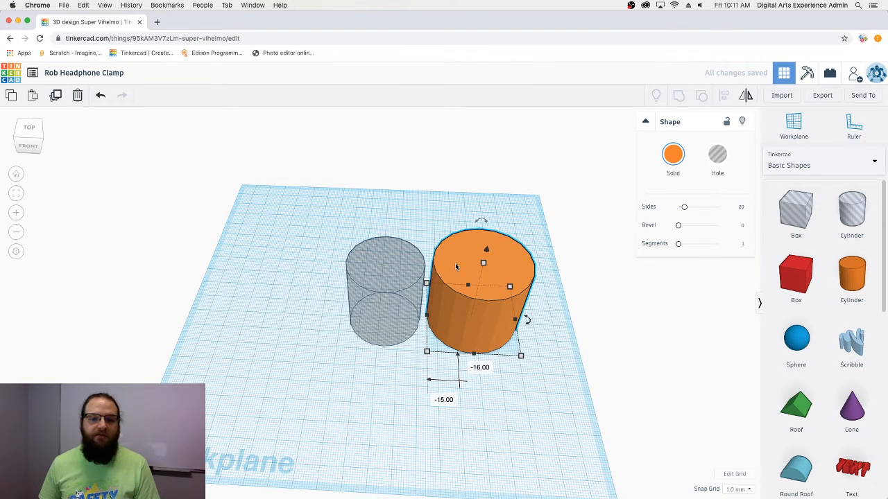
- Align both cylinders so the hole sits centred inside the orange cylinder
{"action": "left_click", "coordinate": [385, 265]}
{"action": "left_click_drag", "start_coordinate": [539, 355], "coordinate": [316, 229]}
{"action": "left_click", "coordinate": [724, 95]}
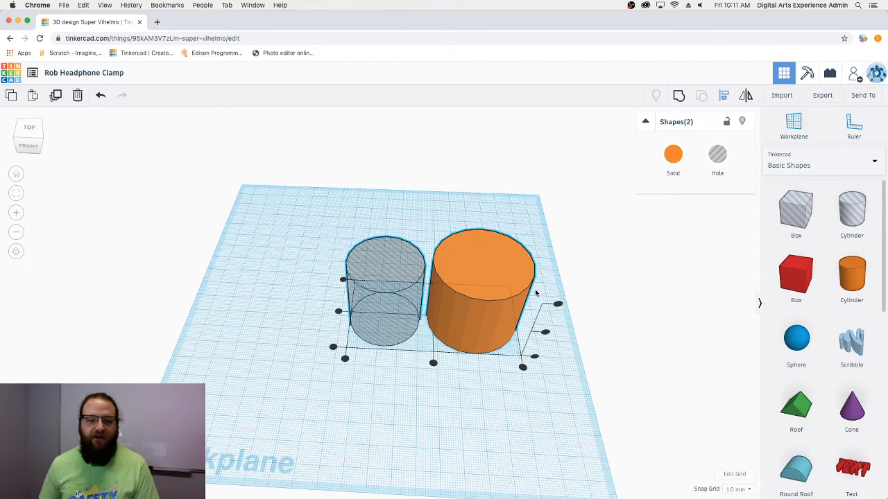
{"action": "left_click", "coordinate": [433, 363]}
{"action": "left_click", "coordinate": [337, 312]}
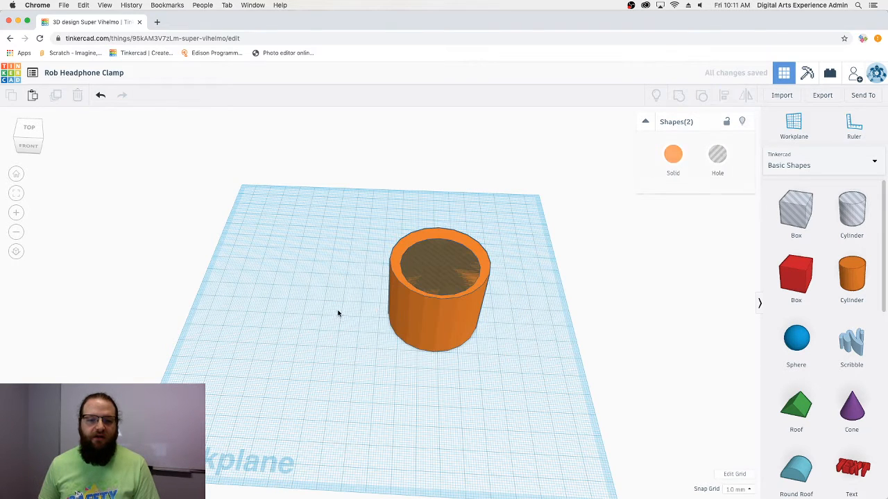
{"action": "left_click", "coordinate": [337, 312]}
{"action": "left_click_drag", "start_coordinate": [499, 363], "coordinate": [388, 231]}
{"action": "left_click", "coordinate": [724, 95]}
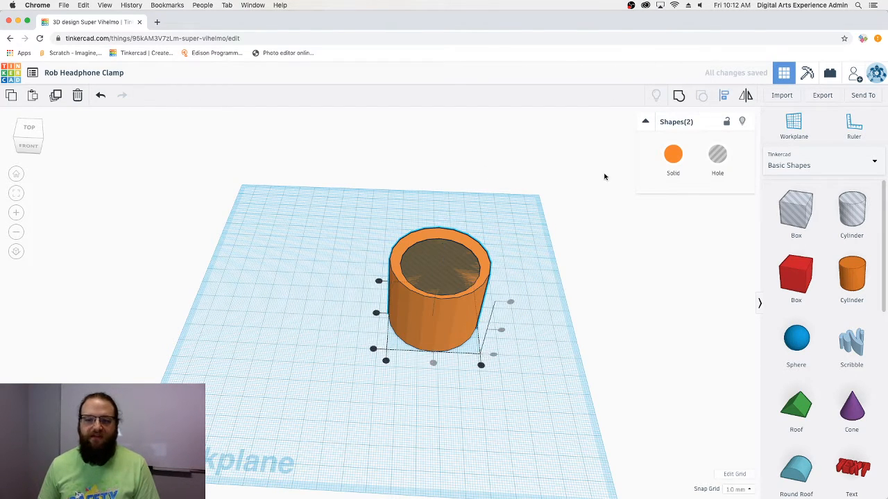
{"action": "left_click", "coordinate": [376, 313]}
{"action": "left_click", "coordinate": [451, 369]}
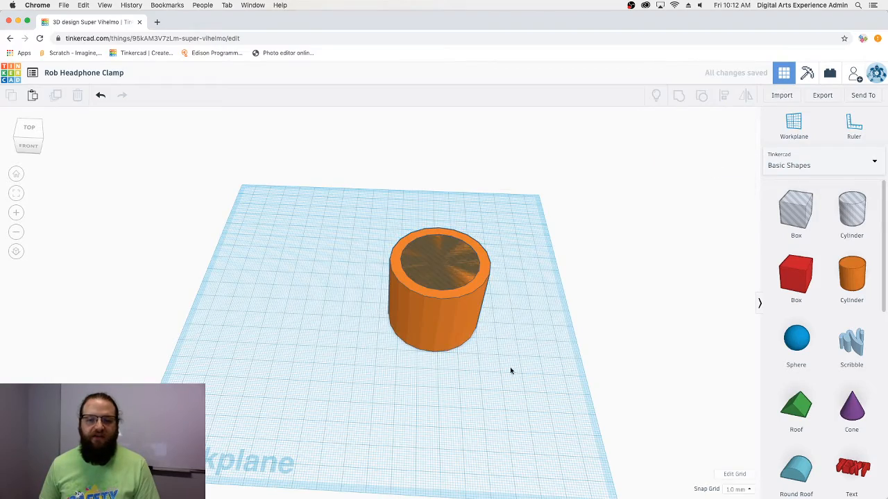
- Group the two cylinders into a single hollow orange ring
{"action": "right_click_drag", "start_coordinate": [509, 369], "coordinate": [527, 358]}
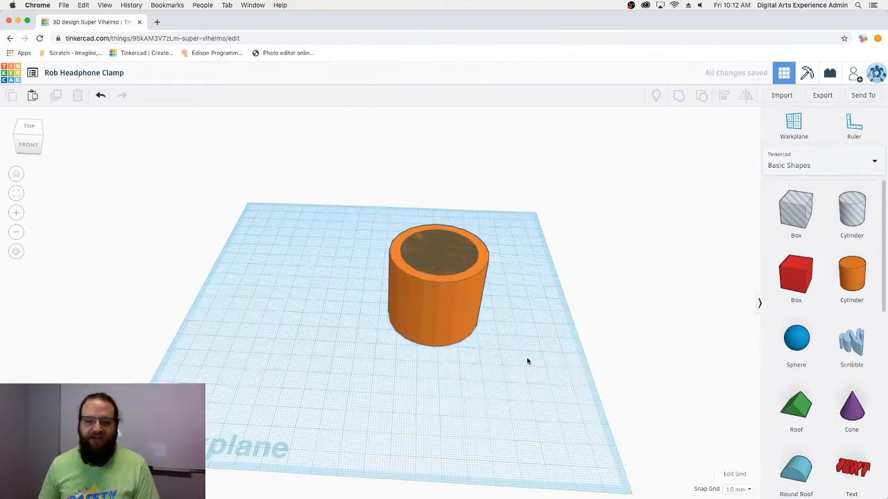
{"action": "left_click_drag", "start_coordinate": [529, 359], "coordinate": [371, 208]}
{"action": "right_click_drag", "start_coordinate": [510, 322], "coordinate": [516, 352]}
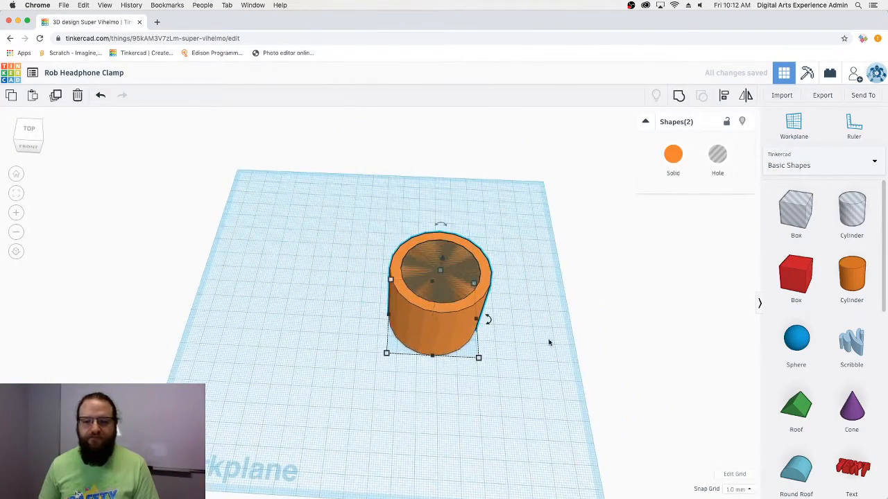
{"action": "left_click", "coordinate": [678, 95]}
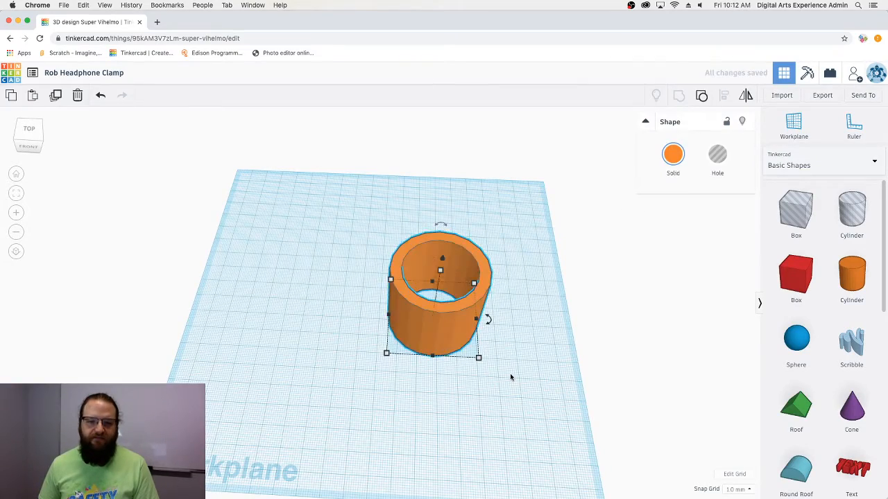
{"action": "left_click", "coordinate": [510, 374]}
{"action": "right_click_drag", "start_coordinate": [528, 366], "coordinate": [418, 317]}
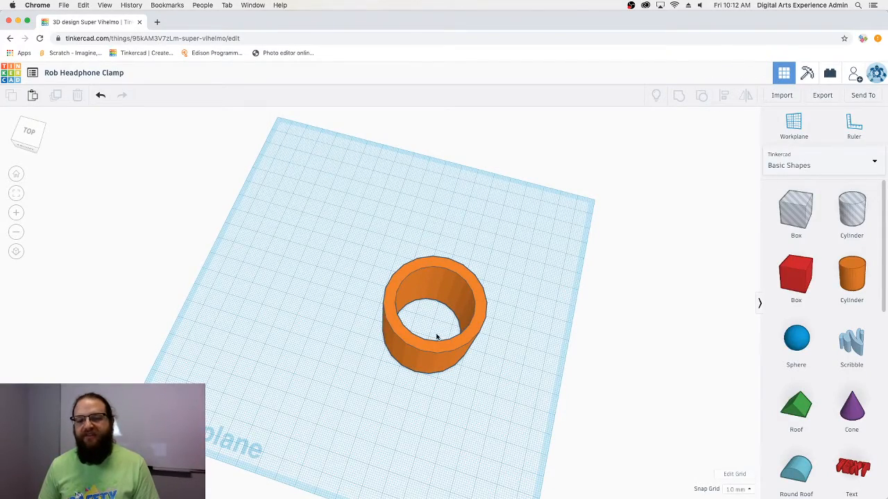
{"action": "right_click_drag", "start_coordinate": [436, 336], "coordinate": [467, 304]}
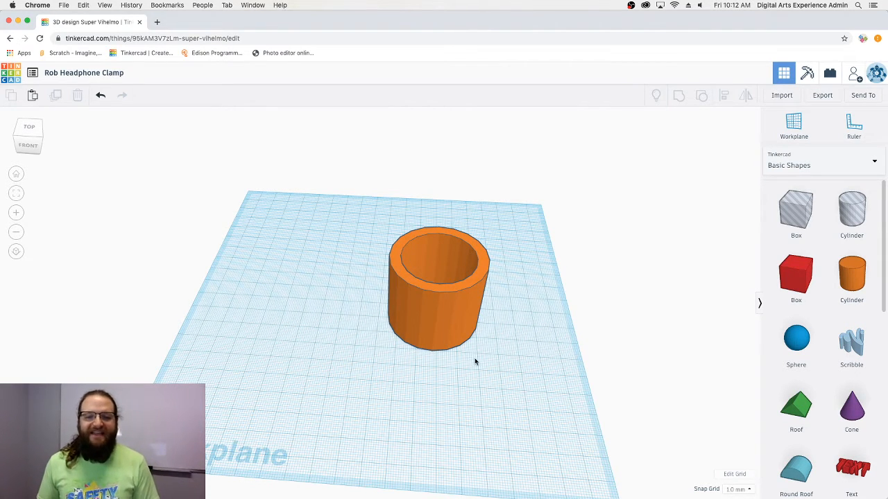
{"action": "right_click_drag", "start_coordinate": [476, 360], "coordinate": [489, 303]}
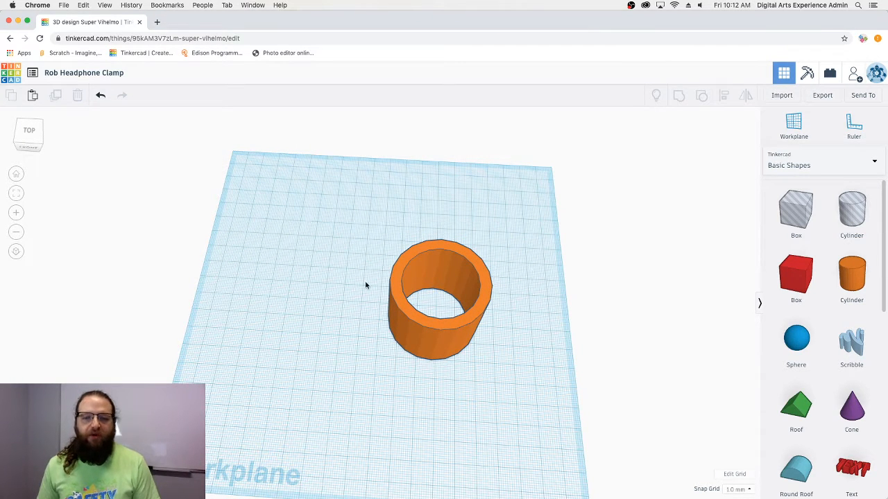
{"action": "right_click_drag", "start_coordinate": [540, 340], "coordinate": [493, 277]}
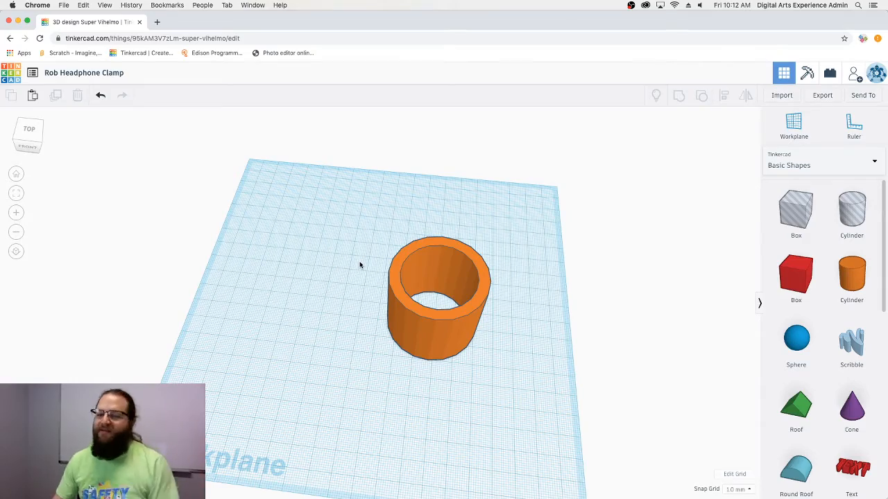
{"action": "right_click_drag", "start_coordinate": [376, 288], "coordinate": [493, 326]}
{"action": "left_click_drag", "start_coordinate": [787, 285], "coordinate": [506, 320]}
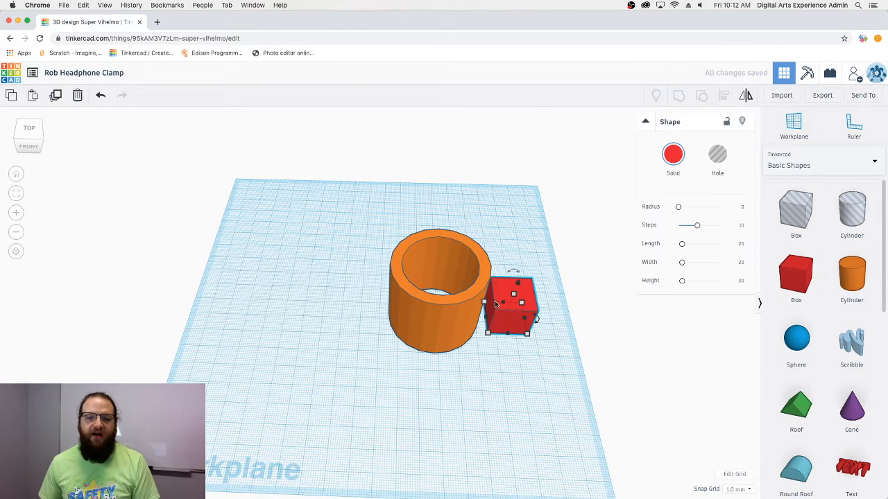
- Select the red 20 mm box beside the ring and inspect it from several angles
{"action": "left_click", "coordinate": [519, 348]}
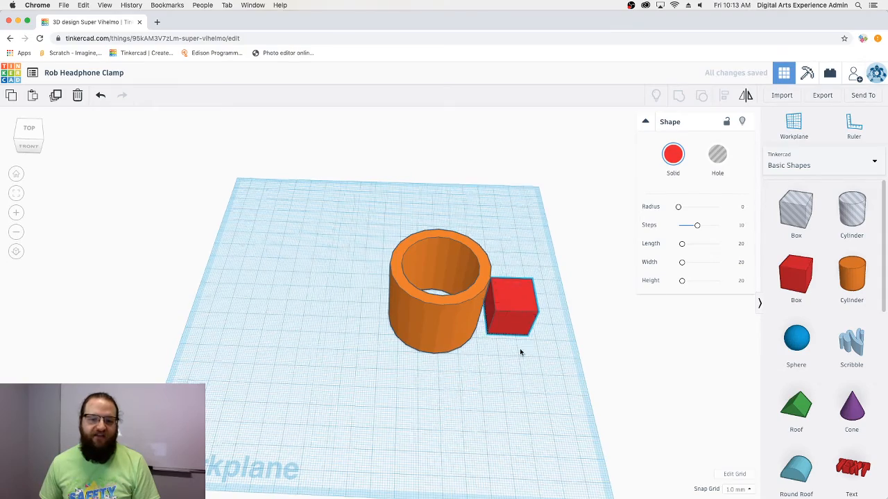
{"action": "right_click_drag", "start_coordinate": [520, 348], "coordinate": [496, 356]}
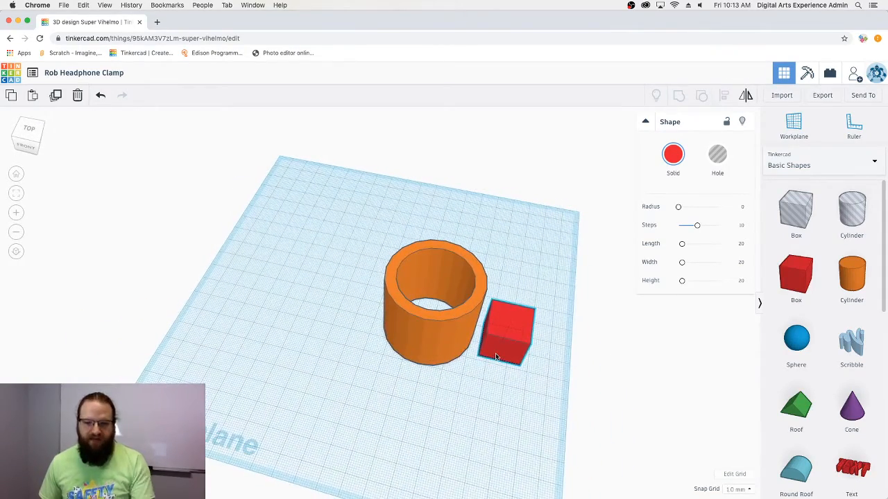
{"action": "left_click", "coordinate": [497, 356]}
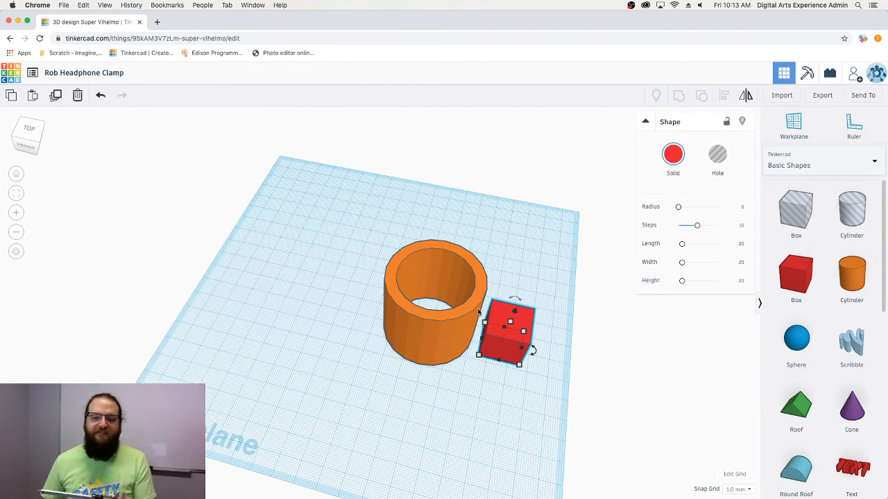
{"action": "right_click_drag", "start_coordinate": [478, 312], "coordinate": [534, 346]}
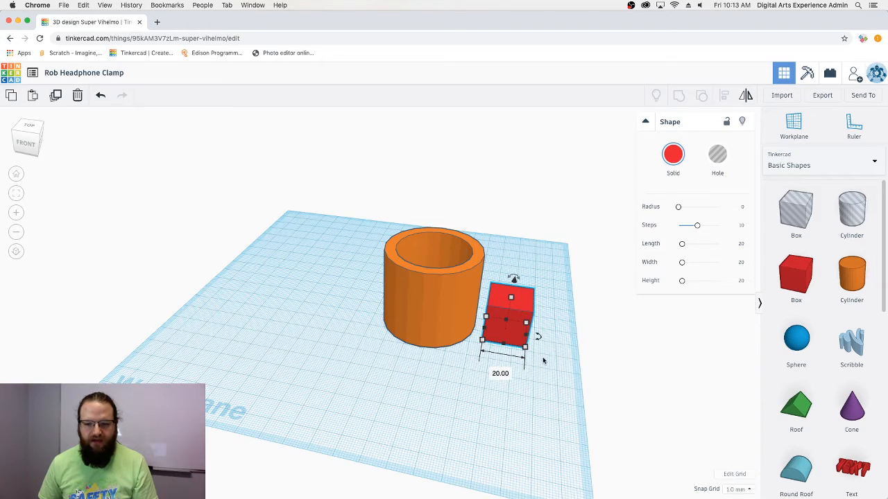
{"action": "right_click_drag", "start_coordinate": [543, 359], "coordinate": [406, 353]}
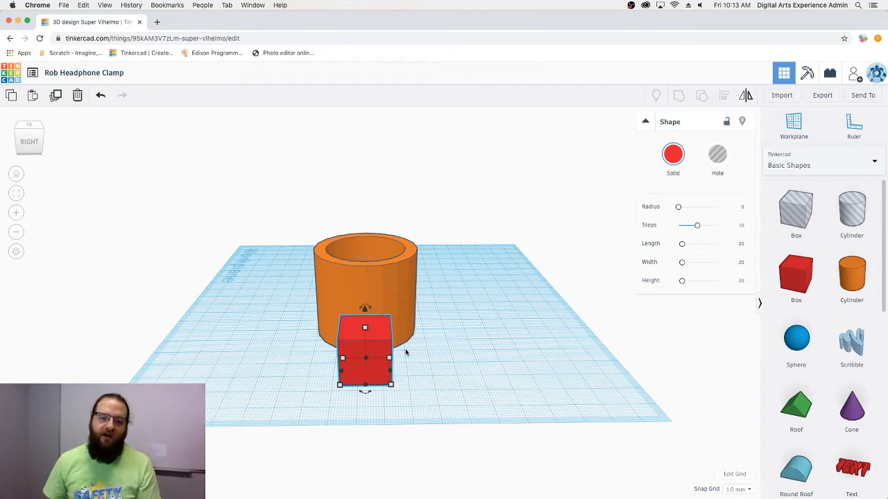
{"action": "right_click_drag", "start_coordinate": [405, 353], "coordinate": [459, 303]}
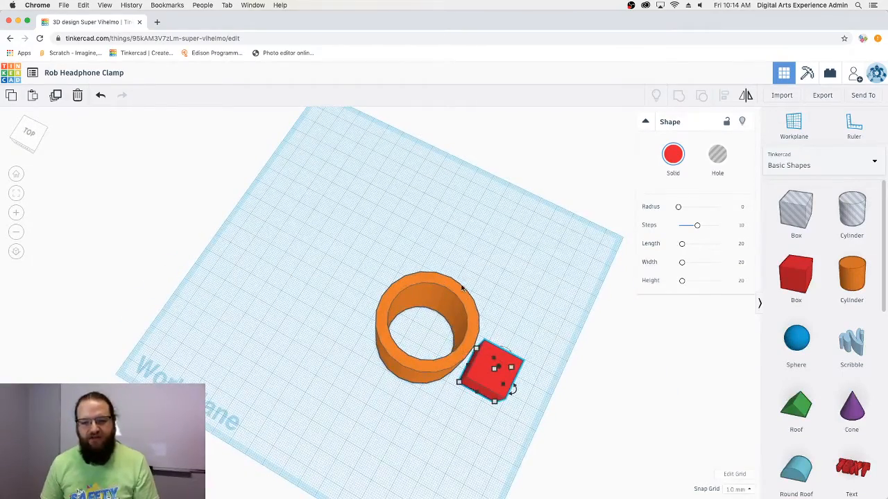
{"action": "right_click_drag", "start_coordinate": [563, 321], "coordinate": [522, 284]}
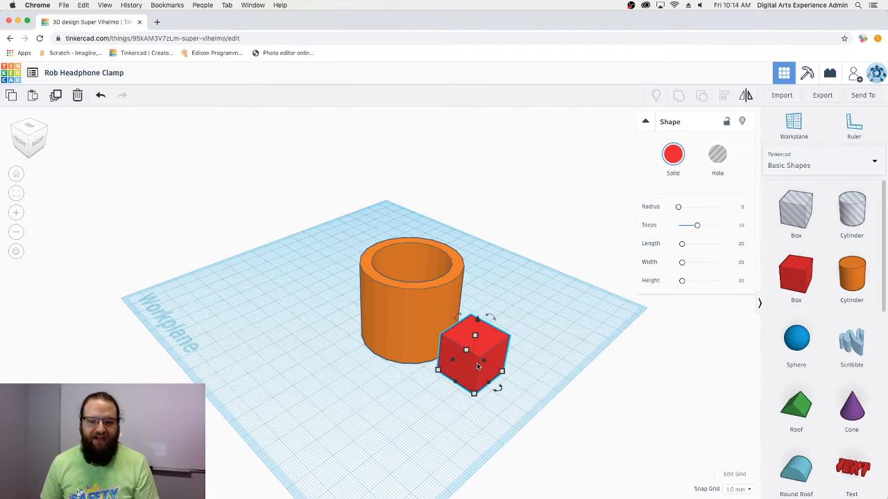
{"action": "right_click_drag", "start_coordinate": [511, 396], "coordinate": [444, 413]}
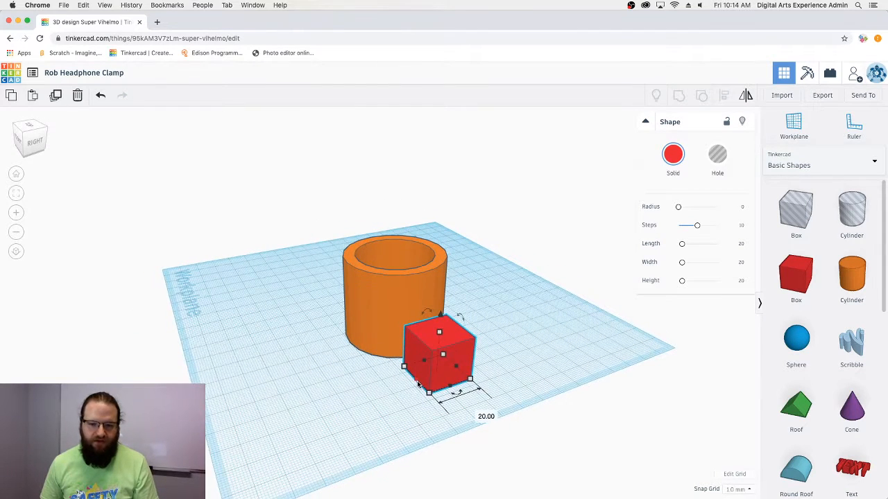
- Reshape the red box into a thin 10 mm slab standing 40 mm tall
{"action": "left_click", "coordinate": [472, 414]}
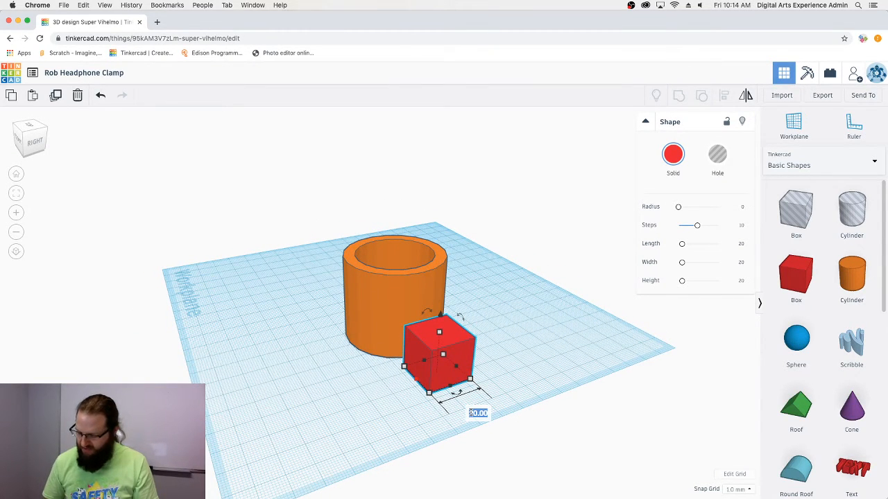
{"action": "type", "text": "40"}
{"action": "key", "text": "Return"}
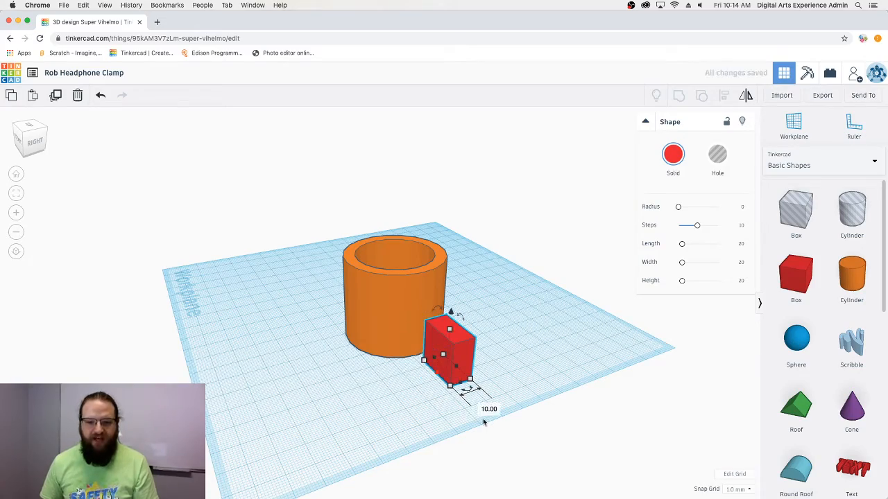
{"action": "right_click_drag", "start_coordinate": [517, 360], "coordinate": [624, 424]}
{"action": "mouse_move", "coordinate": [516, 368]}
{"action": "right_mouse_down"}
{"action": "mouse_move", "coordinate": [432, 385]}
{"action": "mouse_move", "coordinate": [523, 366]}
{"action": "mouse_move", "coordinate": [521, 376]}
{"action": "right_mouse_up"}
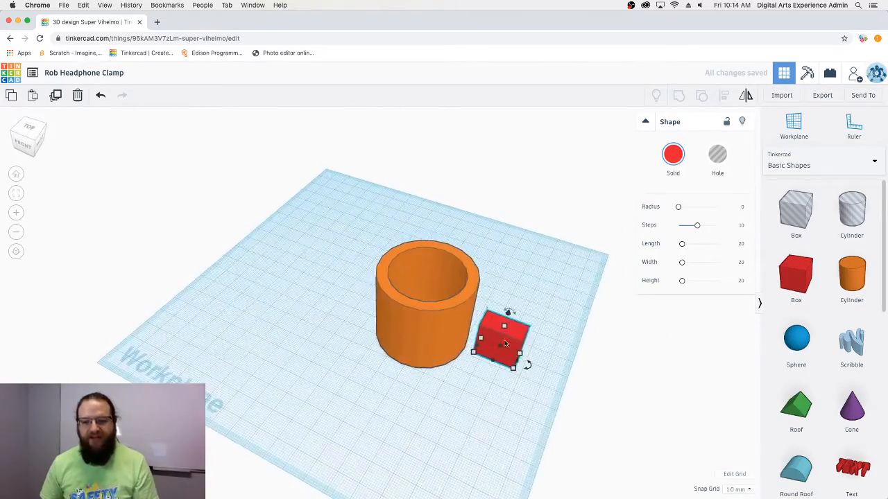
{"action": "left_click", "coordinate": [505, 327]}
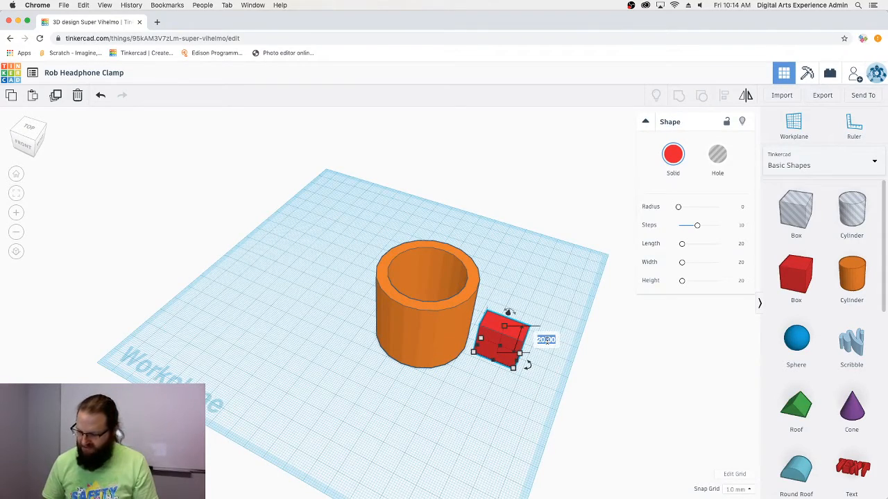
{"action": "type", "text": "40"}
{"action": "key", "text": "Return"}
{"action": "right_click_drag", "start_coordinate": [501, 416], "coordinate": [564, 414]}
{"action": "left_click_drag", "start_coordinate": [562, 374], "coordinate": [386, 199]}
- Align the red slab with the ring and nudge it left against the ring wall
{"action": "left_click", "coordinate": [721, 98]}
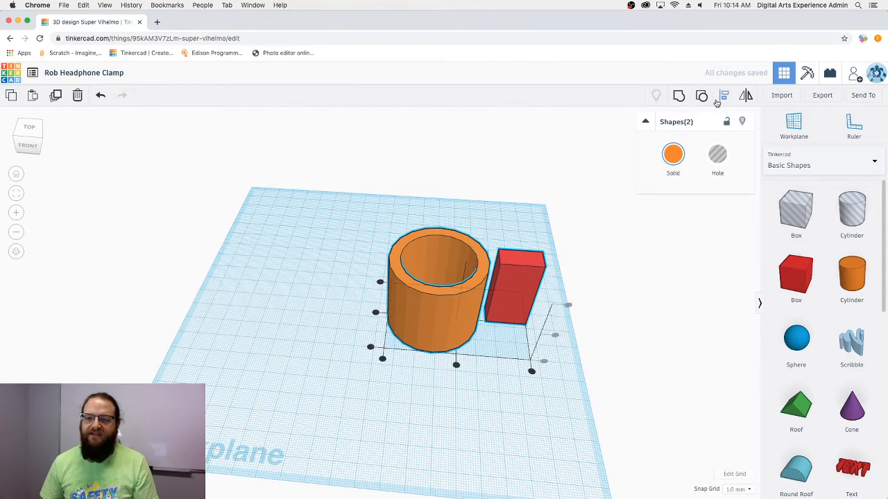
{"action": "left_click", "coordinate": [375, 313]}
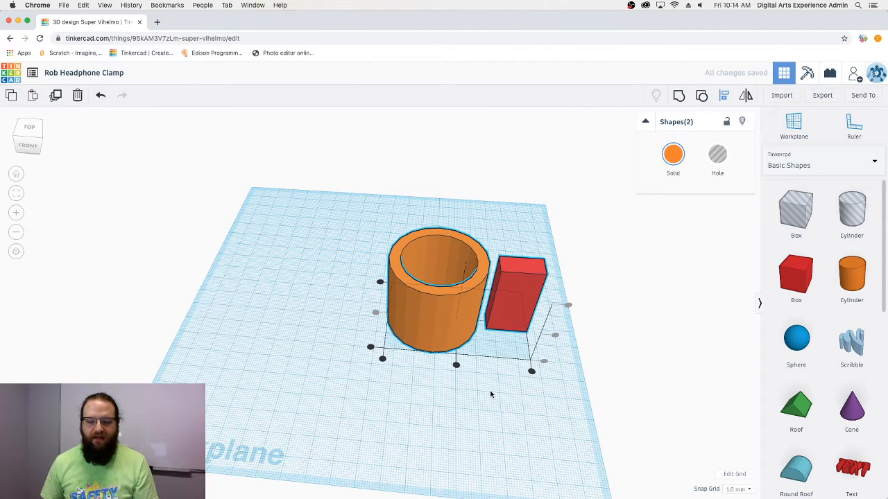
{"action": "left_click", "coordinate": [491, 394]}
{"action": "right_click_drag", "start_coordinate": [493, 372], "coordinate": [506, 314]}
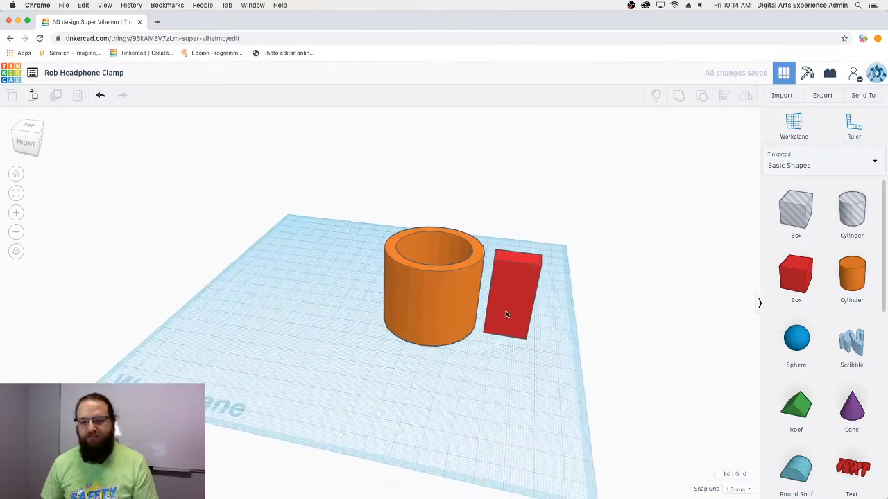
{"action": "left_click", "coordinate": [507, 314]}
{"action": "key", "text": "Left"}
{"action": "key", "text": "Left"}
{"action": "key", "text": "Left"}
{"action": "key", "text": "Left"}
{"action": "key", "text": "Left"}
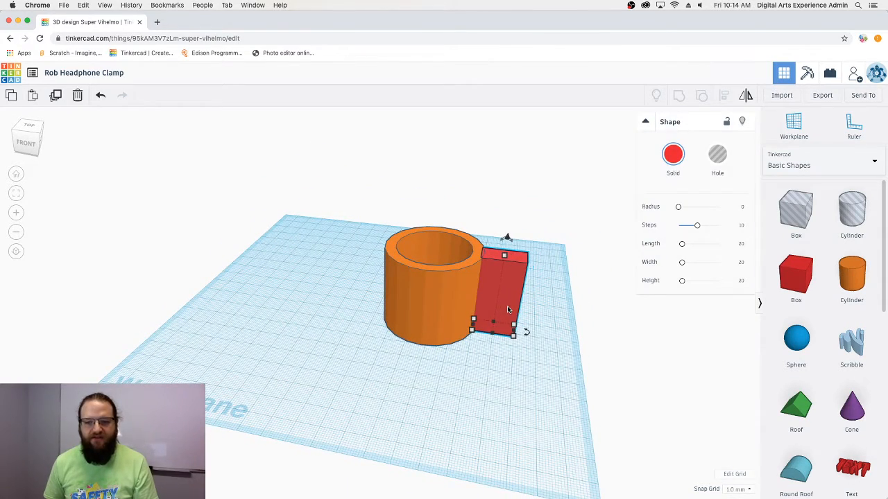
{"action": "key", "text": "Left"}
{"action": "key", "text": "Left"}
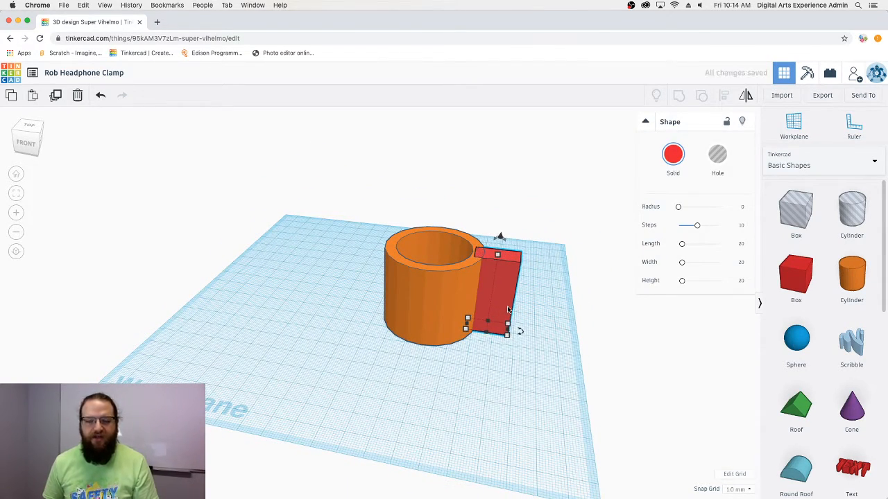
{"action": "right_click_drag", "start_coordinate": [505, 314], "coordinate": [536, 397]}
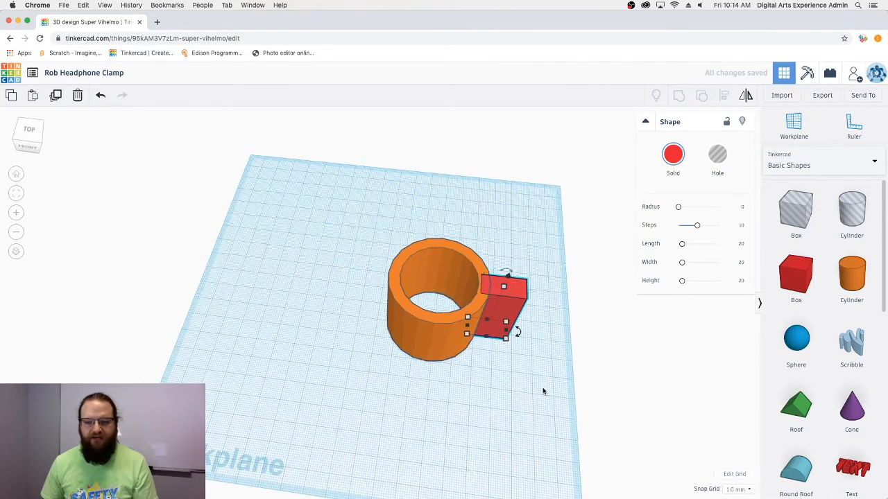
- Duplicate the slab onto the ring's opposite side and group ring and both tabs
{"action": "left_click", "coordinate": [56, 96]}
{"action": "key", "text": "shift+Left"}
{"action": "key", "text": "shift+Left"}
{"action": "key", "text": "shift+Left"}
{"action": "key", "text": "shift+Left"}
{"action": "key", "text": "shift+Left"}
{"action": "key", "text": "shift+Left"}
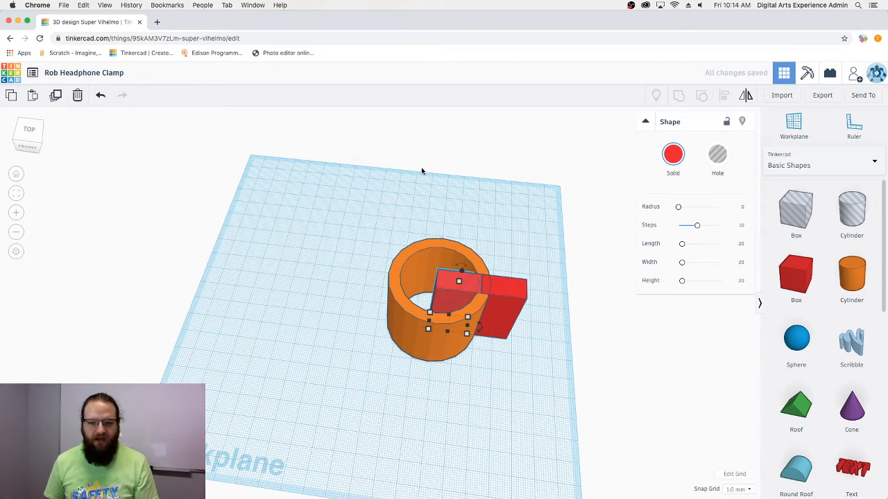
{"action": "key", "text": "Right"}
{"action": "key", "text": "Right"}
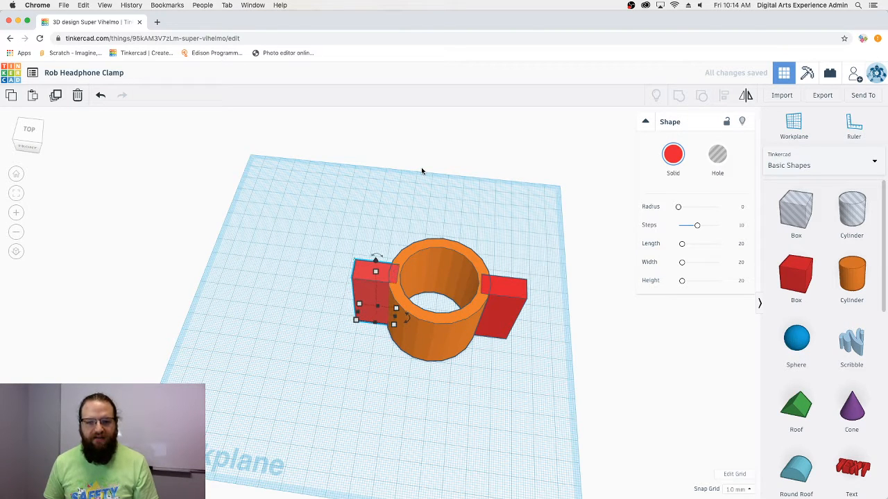
{"action": "right_click_drag", "start_coordinate": [514, 437], "coordinate": [535, 381]}
{"action": "left_click_drag", "start_coordinate": [545, 366], "coordinate": [347, 224]}
{"action": "left_click", "coordinate": [679, 98]}
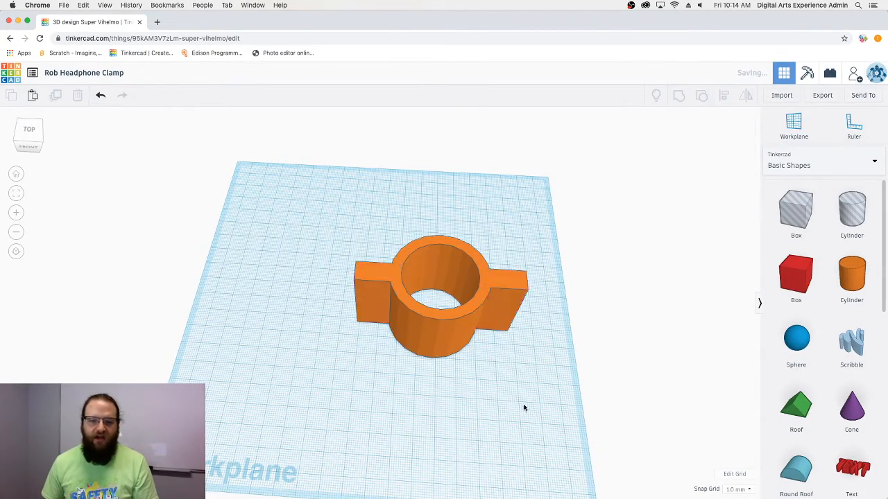
{"action": "left_click", "coordinate": [508, 360]}
{"action": "right_click_drag", "start_coordinate": [507, 357], "coordinate": [503, 392]}
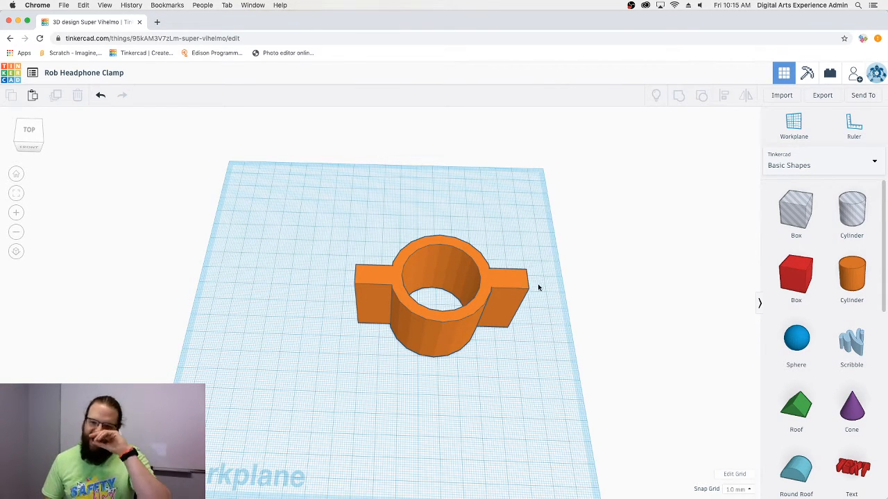
{"action": "right_click_drag", "start_coordinate": [510, 345], "coordinate": [492, 327]}
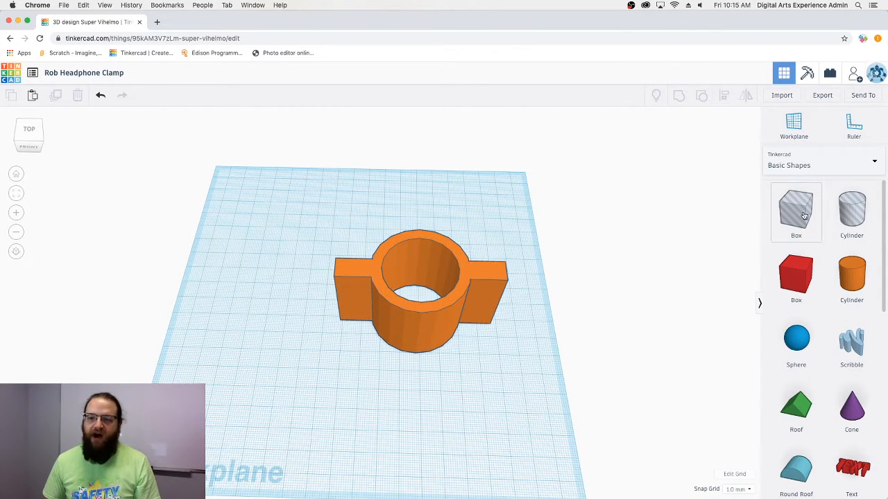
- Place a box hole beside the clamp and stretch it to 40 mm tall
{"action": "left_click_drag", "start_coordinate": [796, 210], "coordinate": [540, 306]}
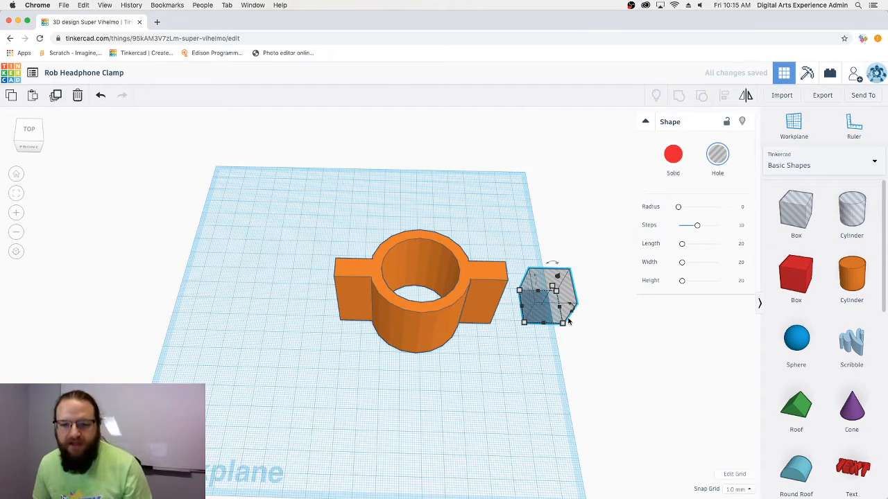
{"action": "right_click_drag", "start_coordinate": [531, 305], "coordinate": [551, 288]}
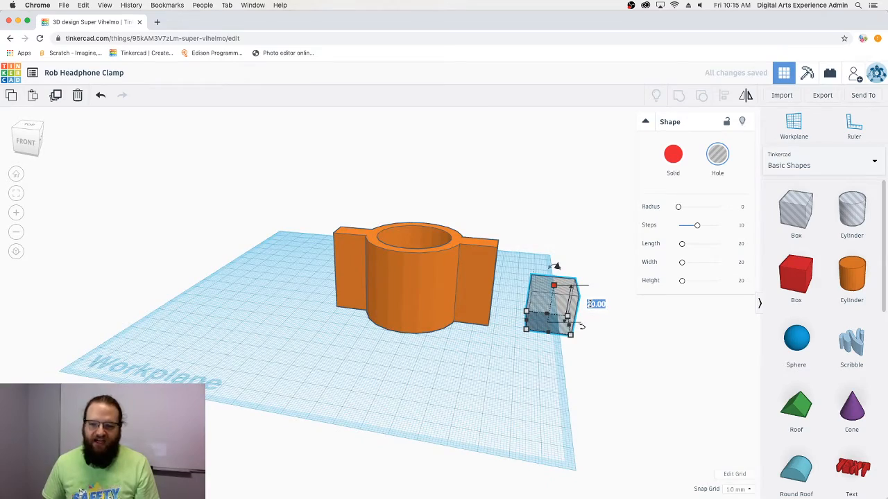
{"action": "left_click_drag", "start_coordinate": [554, 285], "coordinate": [560, 245]}
{"action": "right_click_drag", "start_coordinate": [452, 270], "coordinate": [394, 377]}
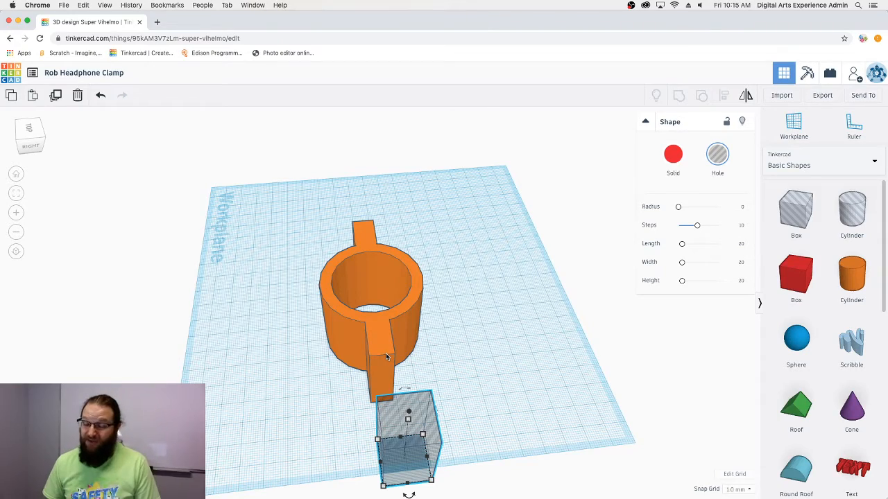
{"action": "right_click_drag", "start_coordinate": [358, 394], "coordinate": [490, 364]}
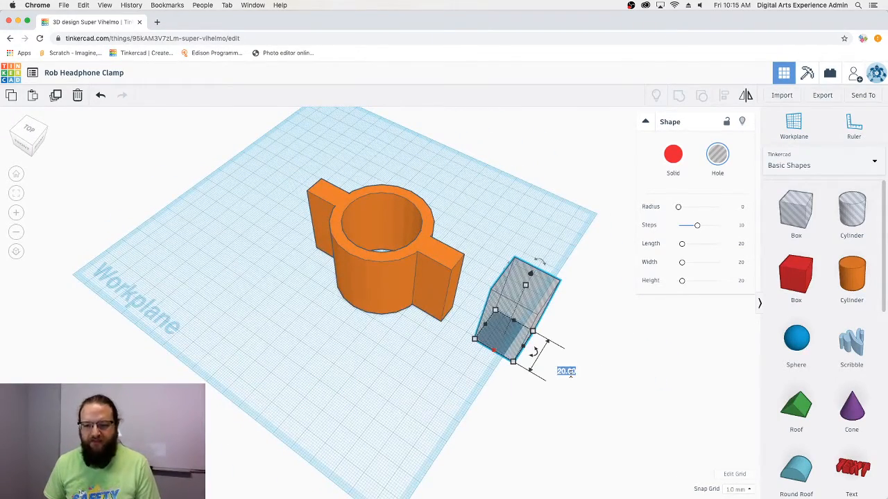
- Make the hole box 1 mm thick and 100 mm long
{"action": "type", "text": "1"}
{"action": "key", "text": "Return"}
{"action": "right_click_drag", "start_coordinate": [493, 414], "coordinate": [478, 271]}
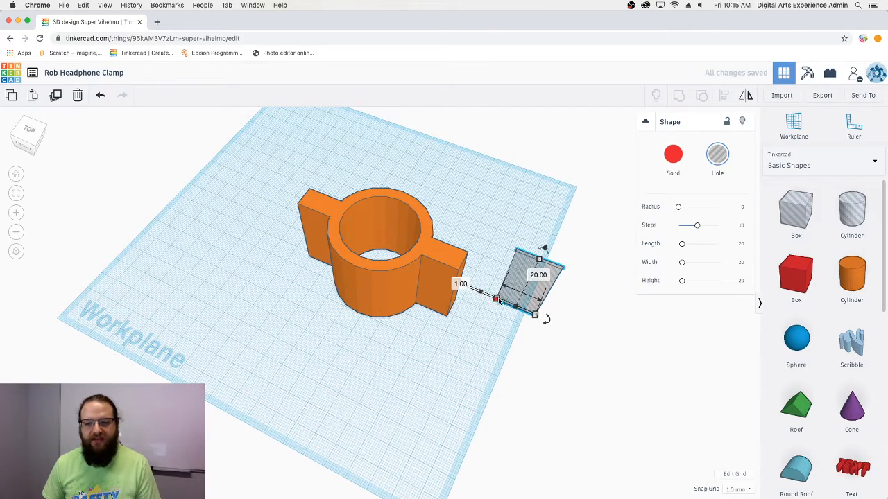
{"action": "left_click", "coordinate": [534, 274]}
{"action": "type", "text": "10"}
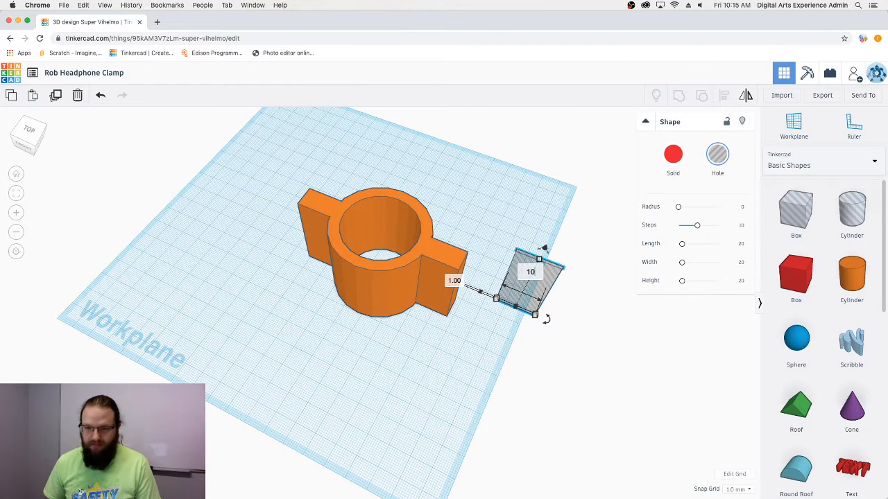
{"action": "type", "text": "0"}
{"action": "key", "text": "Return"}
{"action": "left_click", "coordinate": [500, 349]}
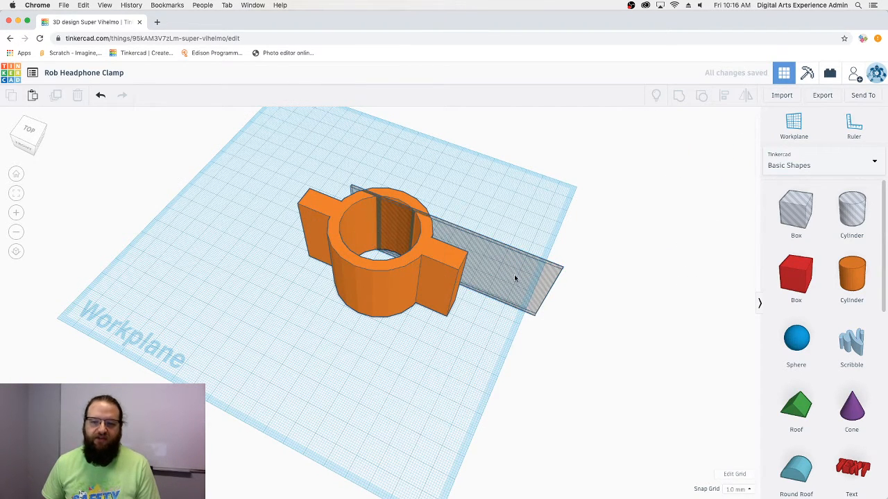
- Move the thin hole plane across the ring and centre it with Align
{"action": "left_click_drag", "start_coordinate": [514, 275], "coordinate": [457, 241]}
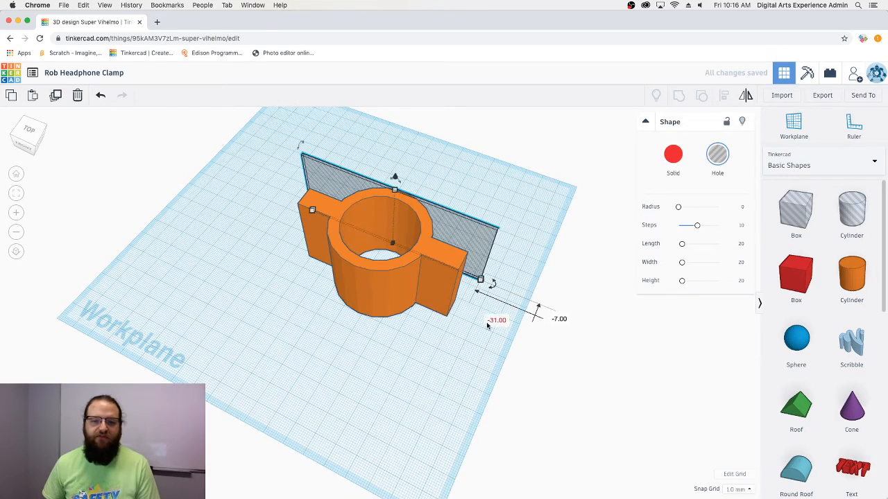
{"action": "right_click_drag", "start_coordinate": [311, 204], "coordinate": [495, 369]}
{"action": "left_click_drag", "start_coordinate": [495, 369], "coordinate": [303, 151]}
{"action": "left_click", "coordinate": [724, 98]}
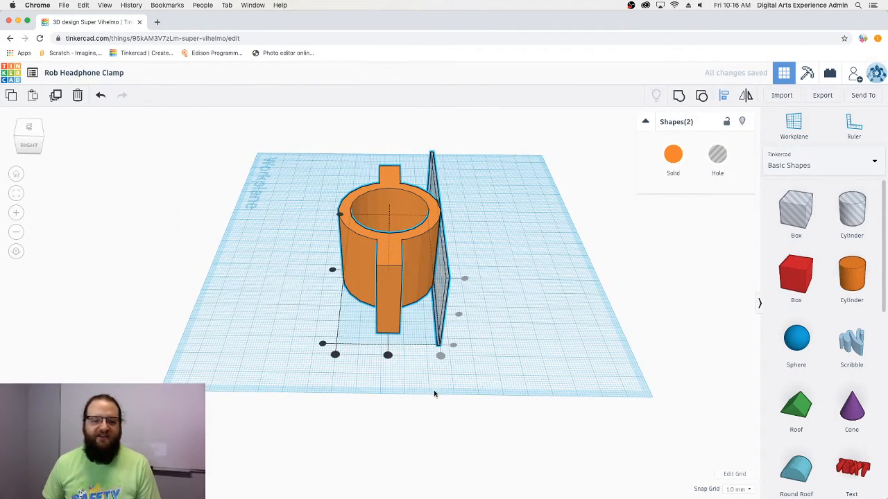
{"action": "left_click", "coordinate": [388, 355]}
- Group the clamp and hole plane from a top view so the plane cuts a slit
{"action": "left_click_drag", "start_coordinate": [445, 389], "coordinate": [556, 388]}
{"action": "right_click_drag", "start_coordinate": [557, 388], "coordinate": [368, 398]}
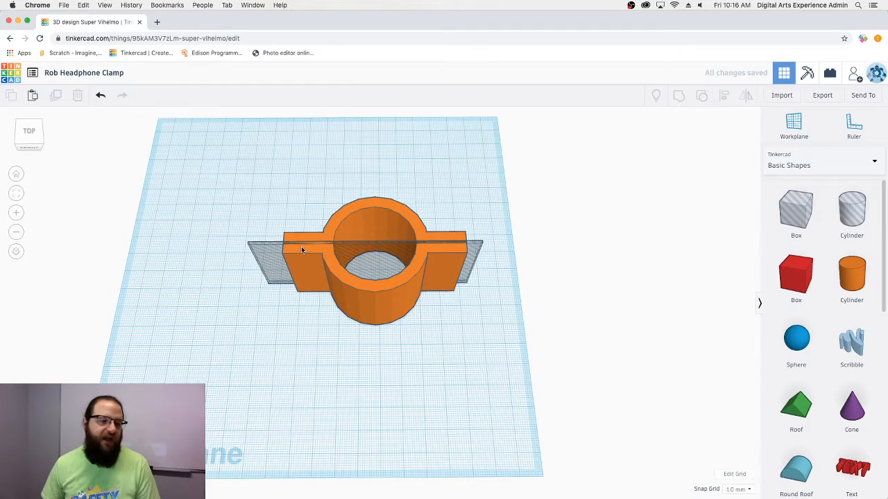
{"action": "right_click_drag", "start_coordinate": [454, 356], "coordinate": [455, 398]}
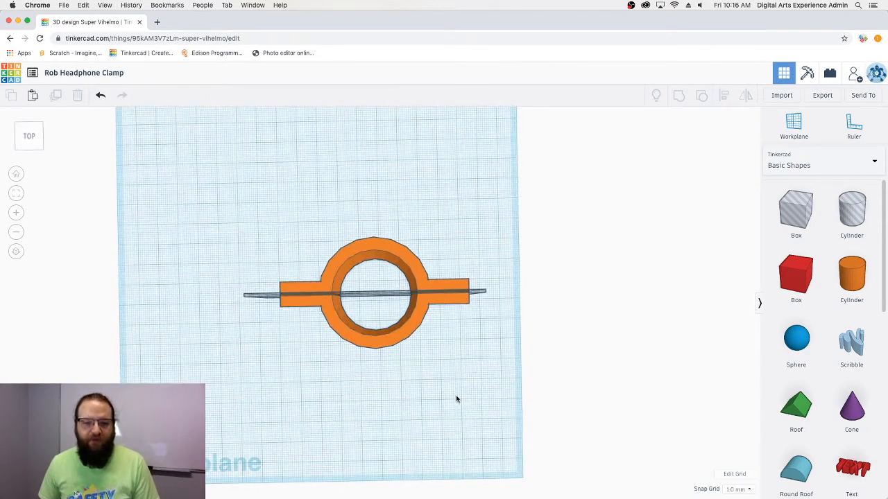
{"action": "left_click_drag", "start_coordinate": [482, 357], "coordinate": [330, 196]}
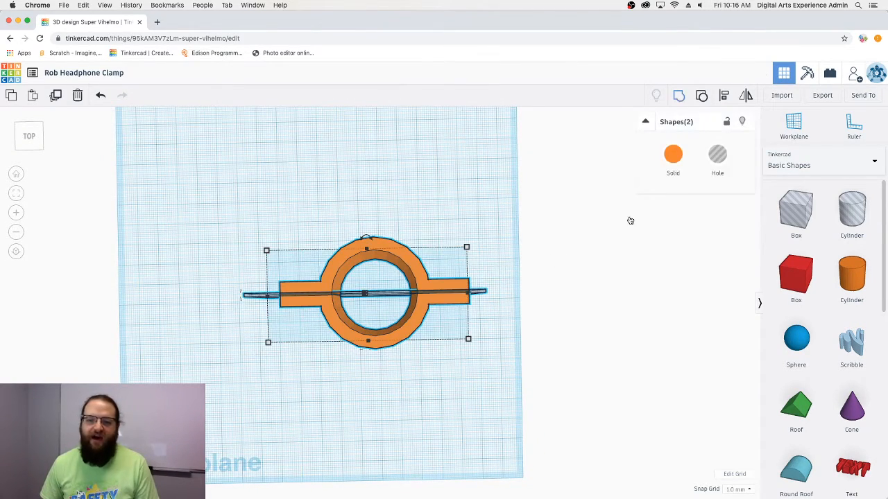
{"action": "key", "text": "ctrl+g"}
{"action": "left_click", "coordinate": [418, 365]}
{"action": "right_click_drag", "start_coordinate": [418, 364], "coordinate": [473, 319]}
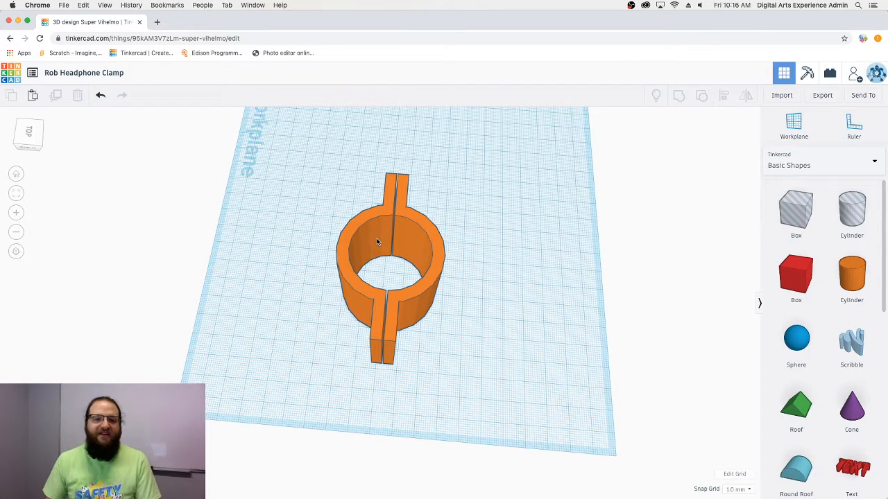
{"action": "right_click_drag", "start_coordinate": [384, 336], "coordinate": [461, 340]}
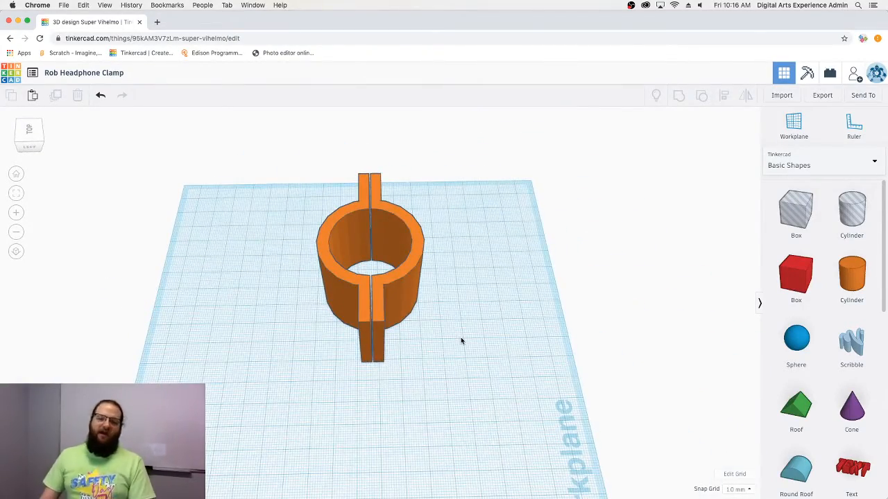
{"action": "right_click_drag", "start_coordinate": [247, 316], "coordinate": [343, 271]}
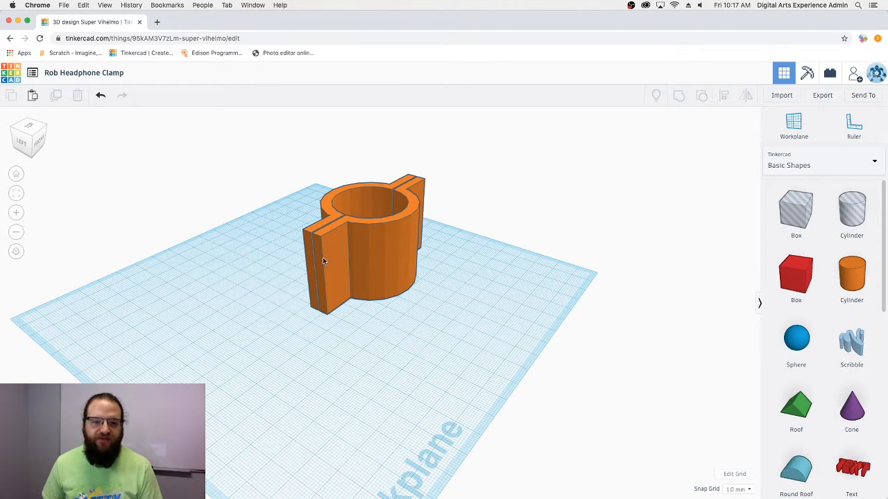
{"action": "right_click_drag", "start_coordinate": [326, 258], "coordinate": [417, 292]}
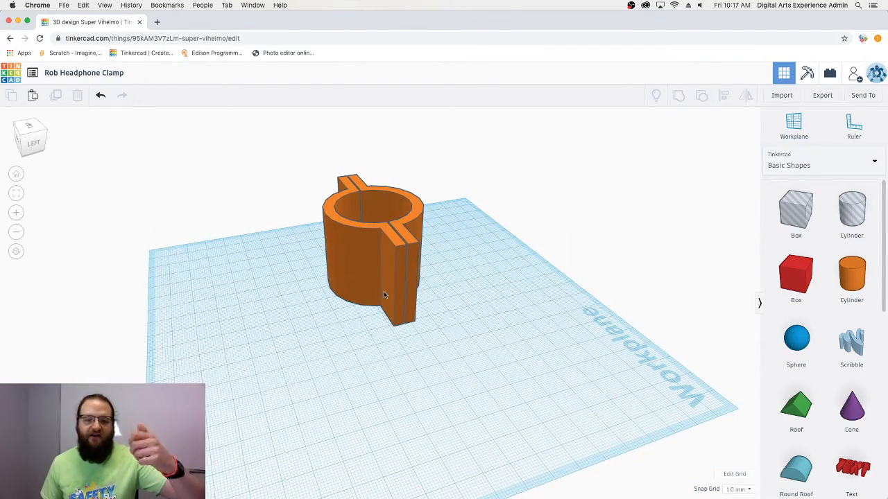
{"action": "right_click_drag", "start_coordinate": [407, 287], "coordinate": [349, 258]}
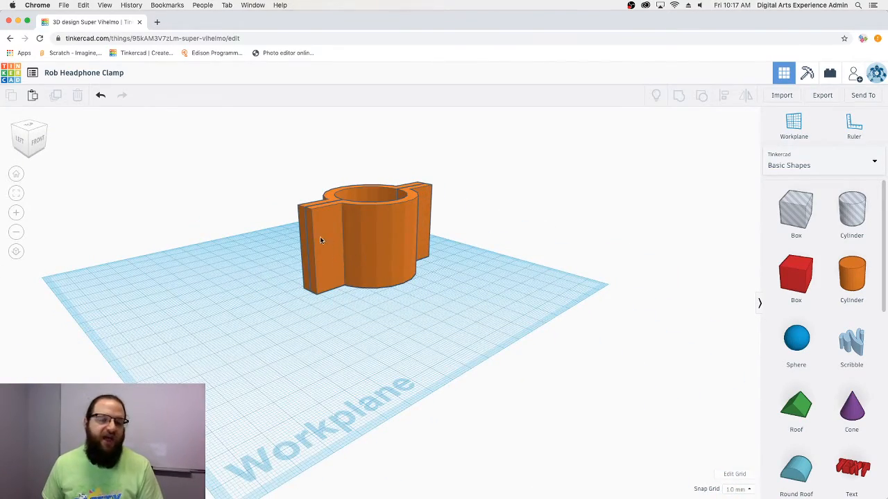
{"action": "right_click_drag", "start_coordinate": [320, 240], "coordinate": [466, 270]}
{"action": "right_click_drag", "start_coordinate": [373, 290], "coordinate": [439, 275]}
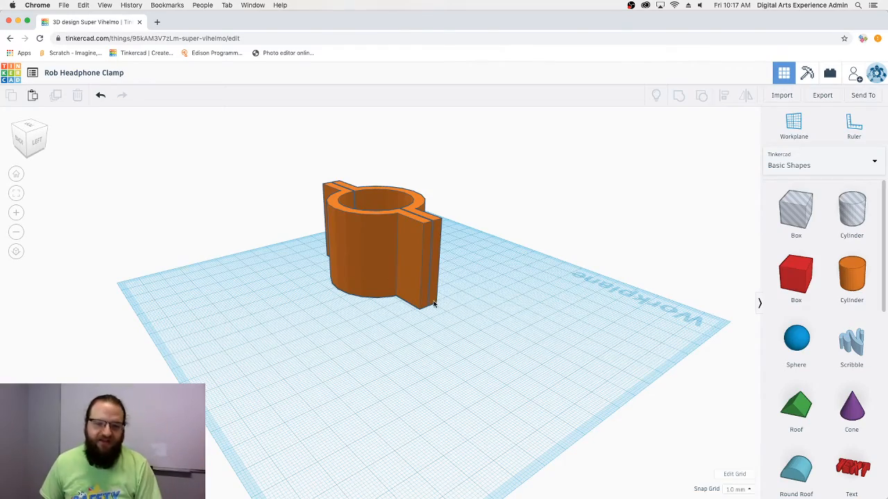
{"action": "right_click_drag", "start_coordinate": [439, 297], "coordinate": [248, 299]}
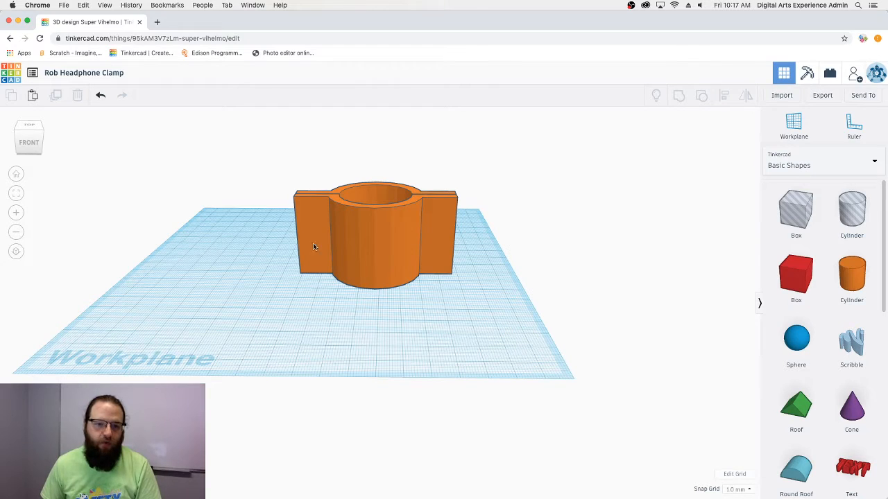
{"action": "right_click_drag", "start_coordinate": [459, 247], "coordinate": [349, 275]}
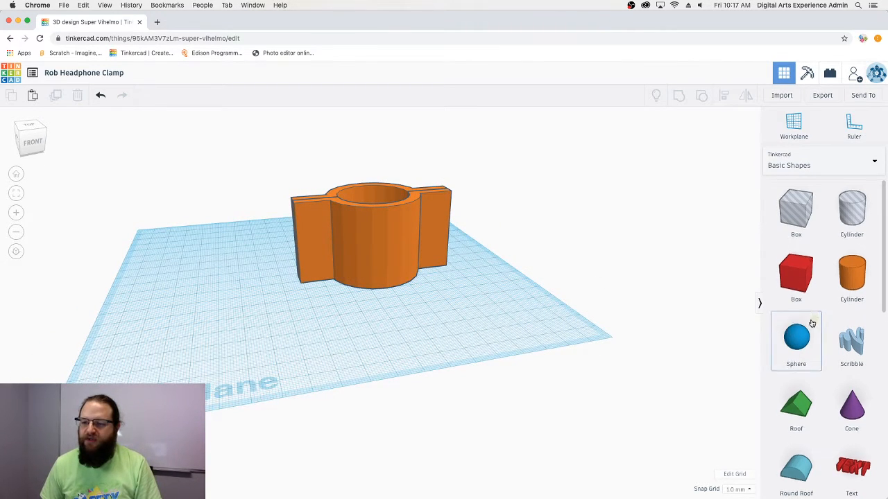
- Set the left tab's face as the workplane and place a hexagonal polygon on it
{"action": "scroll", "coordinate": [812, 322], "scroll_direction": "down", "scroll_amount": 3}
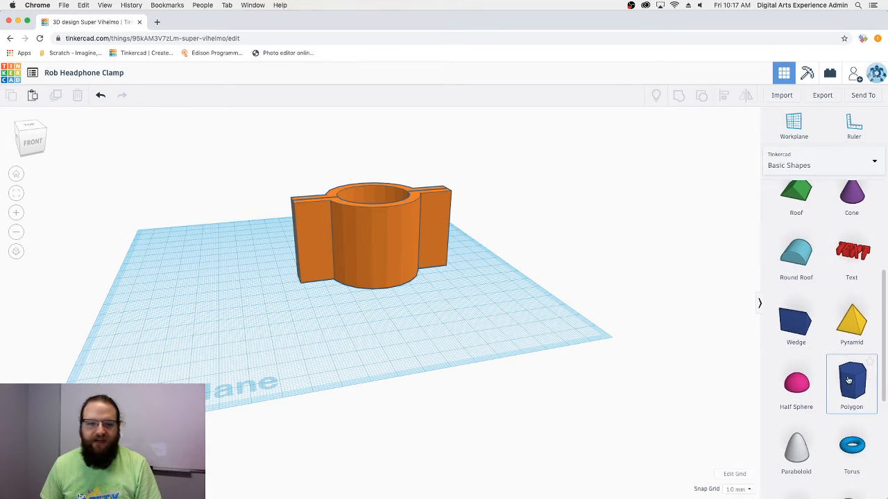
{"action": "left_click", "coordinate": [791, 131]}
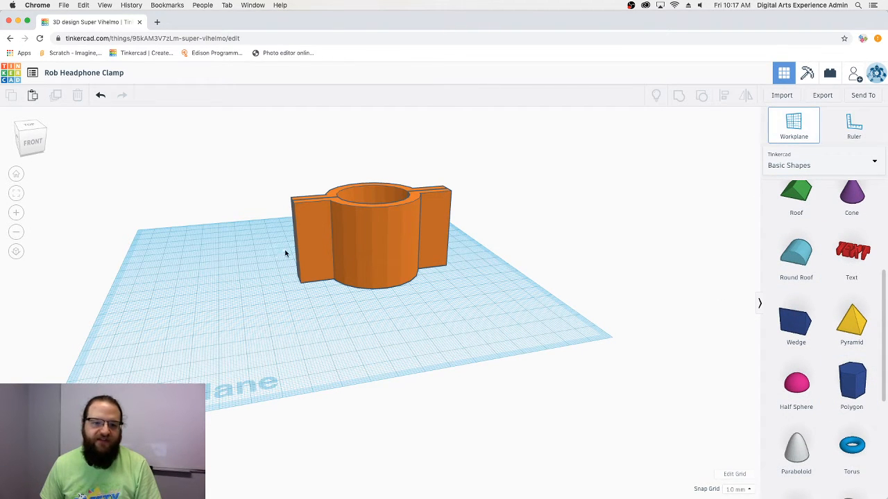
{"action": "left_click", "coordinate": [314, 237]}
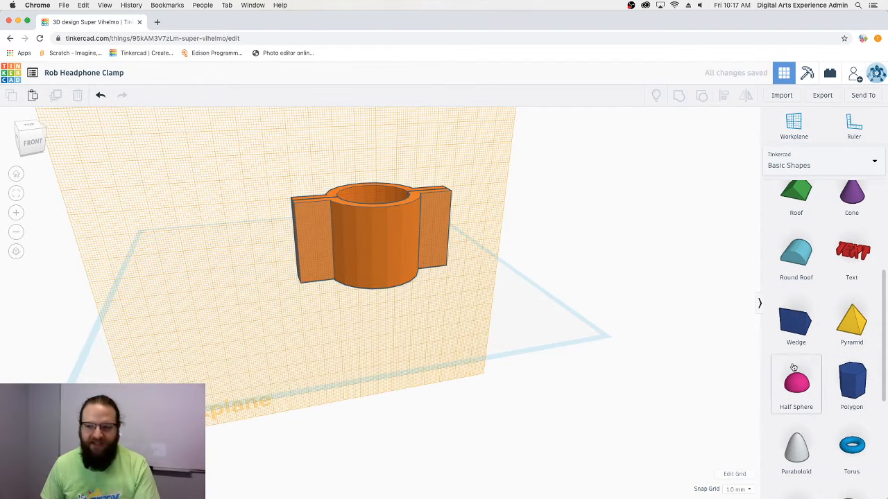
{"action": "left_click_drag", "start_coordinate": [852, 381], "coordinate": [315, 239]}
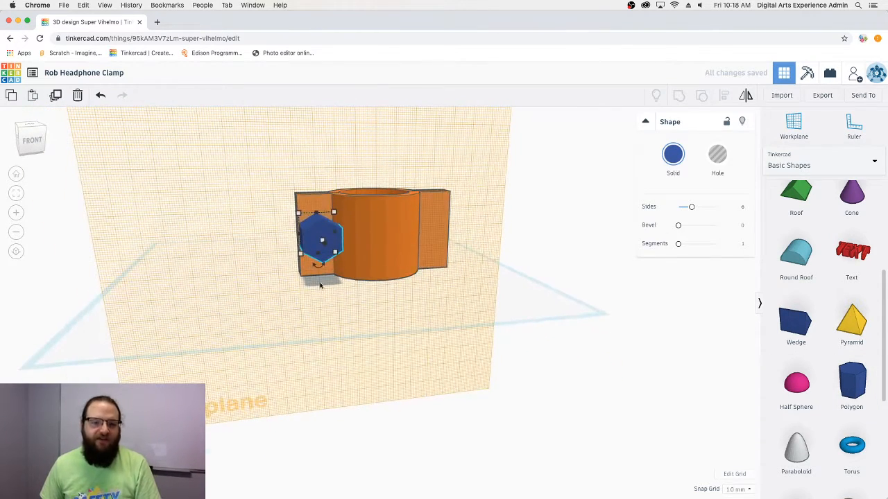
- Resize the hexagon from 17.32 to 10 by 10 mm
{"action": "mouse_move", "coordinate": [300, 220]}
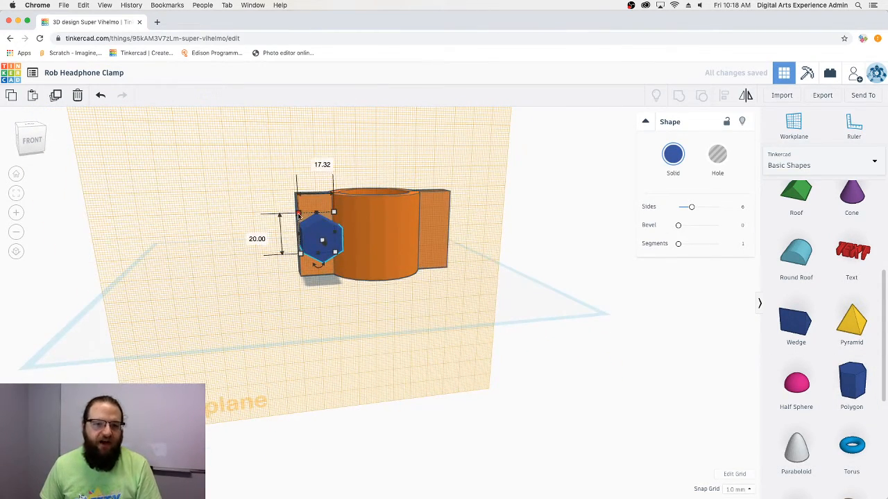
{"action": "left_click", "coordinate": [314, 161]}
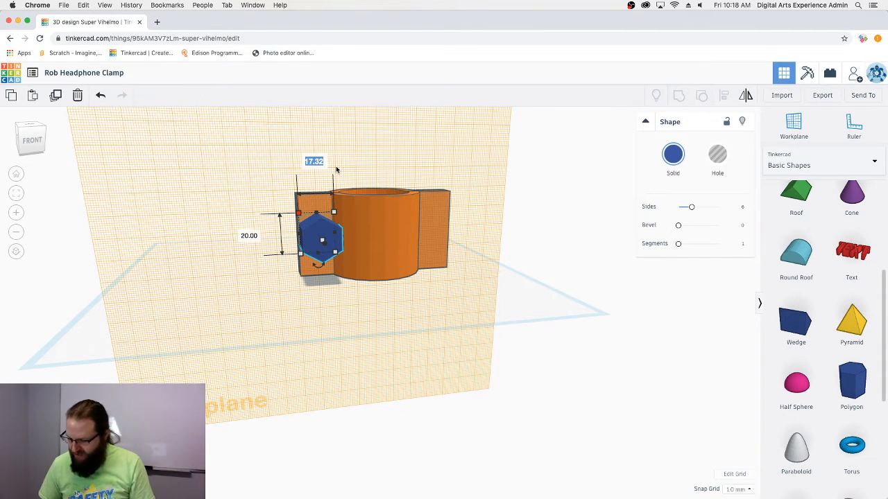
{"action": "type", "text": "1010"}
{"action": "key", "text": "BackSpace"}
{"action": "key", "text": "BackSpace"}
{"action": "key", "text": "BackSpace"}
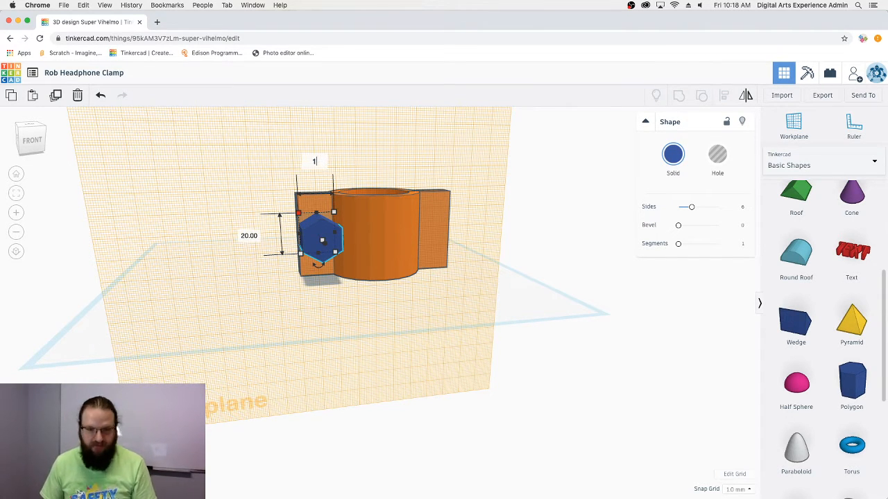
{"action": "key", "text": "Tab"}
{"action": "type", "text": "10"}
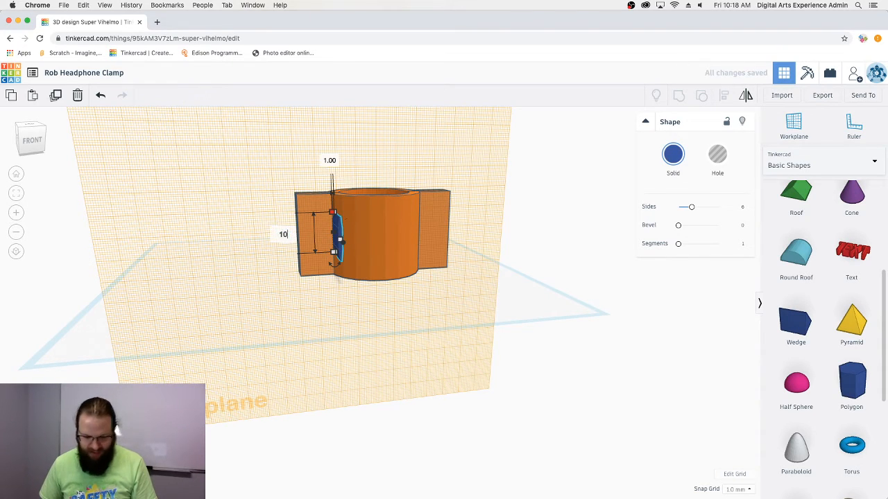
{"action": "key", "text": "Tab"}
{"action": "key", "text": "Return"}
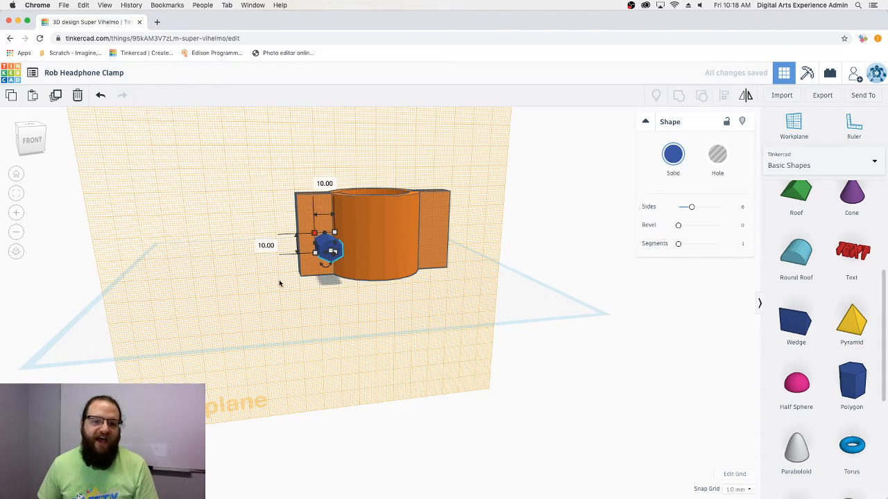
{"action": "right_click_drag", "start_coordinate": [279, 284], "coordinate": [314, 261]}
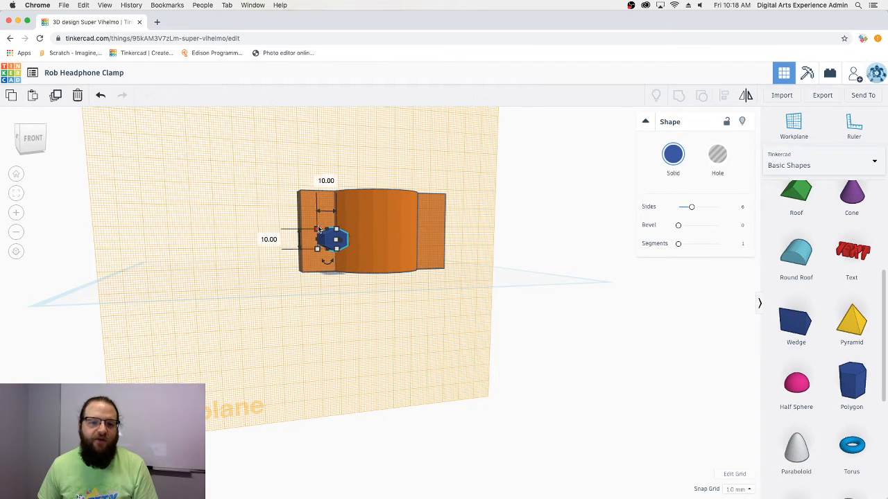
- Change both of the hexagon's 10.00 mm dimensions to 10.50 mm
{"action": "left_click", "coordinate": [330, 180]}
{"action": "type", "text": "1"}
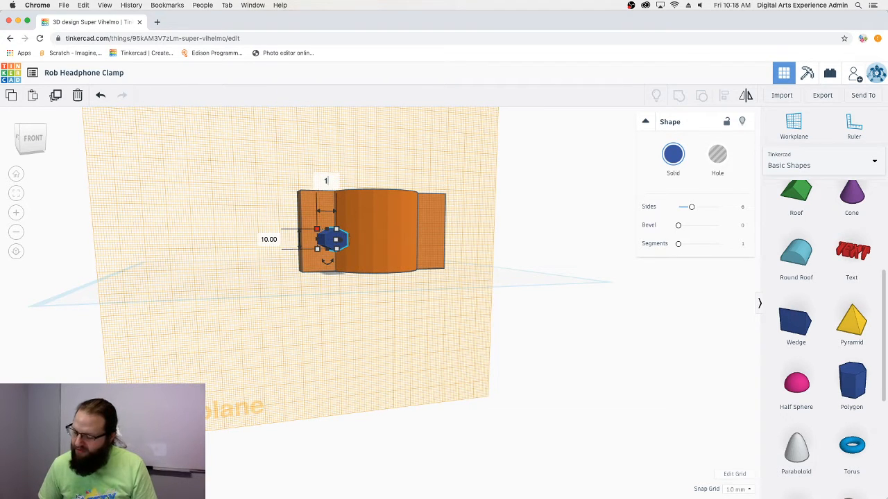
{"action": "type", "text": ".05"}
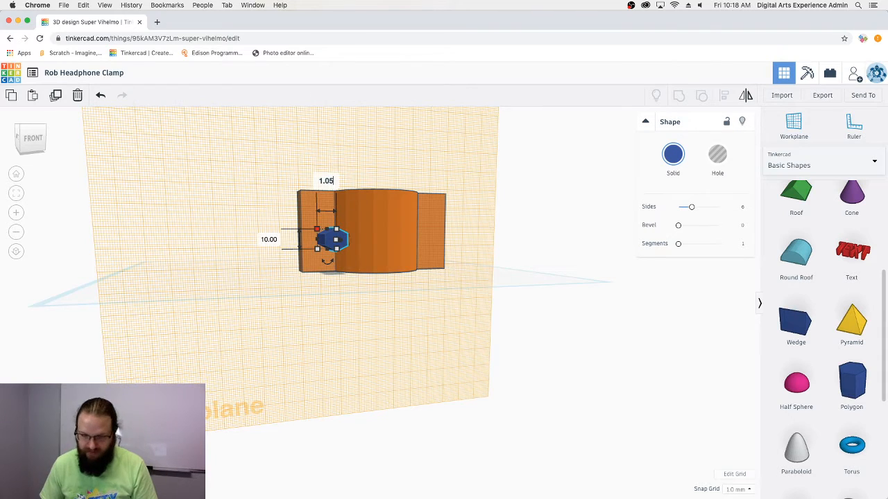
{"action": "key", "text": "BackSpace"}
{"action": "key", "text": "BackSpace"}
{"action": "key", "text": "BackSpace"}
{"action": "type", "text": "0."}
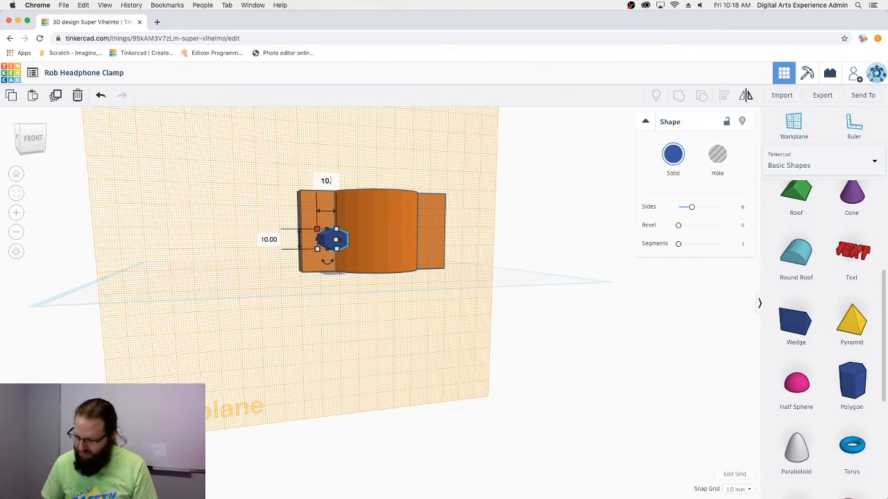
{"action": "type", "text": "50"}
{"action": "key", "text": "Tab"}
{"action": "type", "text": "10.50"}
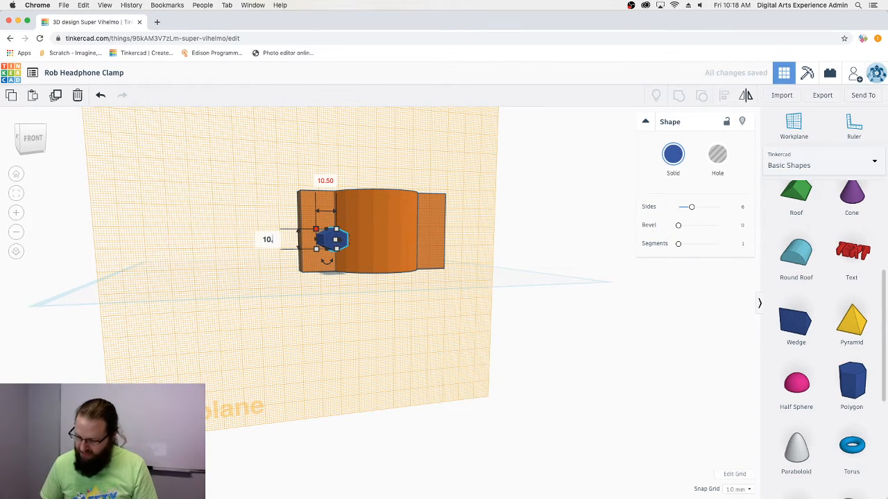
{"action": "key", "text": "Return"}
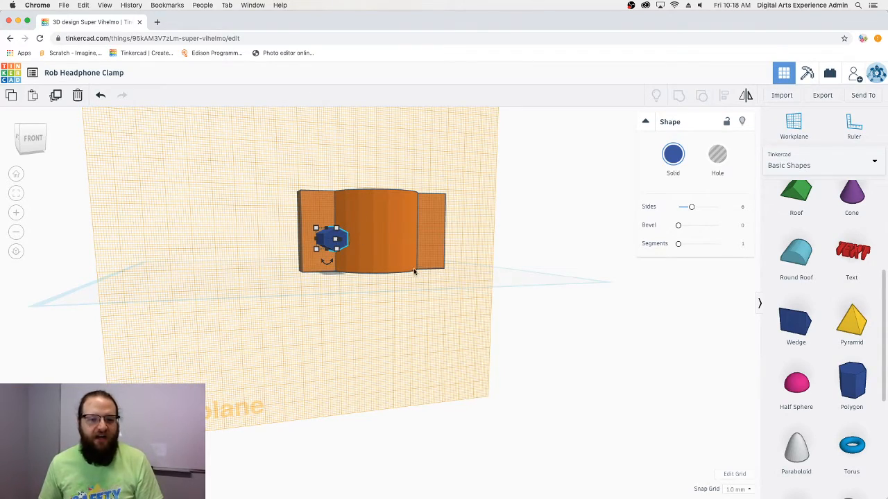
{"action": "mouse_move", "coordinate": [414, 270]}
{"action": "right_mouse_down"}
{"action": "mouse_move", "coordinate": [484, 339]}
{"action": "mouse_move", "coordinate": [589, 312]}
{"action": "mouse_move", "coordinate": [509, 293]}
{"action": "mouse_move", "coordinate": [358, 294]}
{"action": "mouse_move", "coordinate": [381, 291]}
{"action": "mouse_move", "coordinate": [373, 303]}
{"action": "mouse_move", "coordinate": [402, 270]}
{"action": "right_mouse_up"}
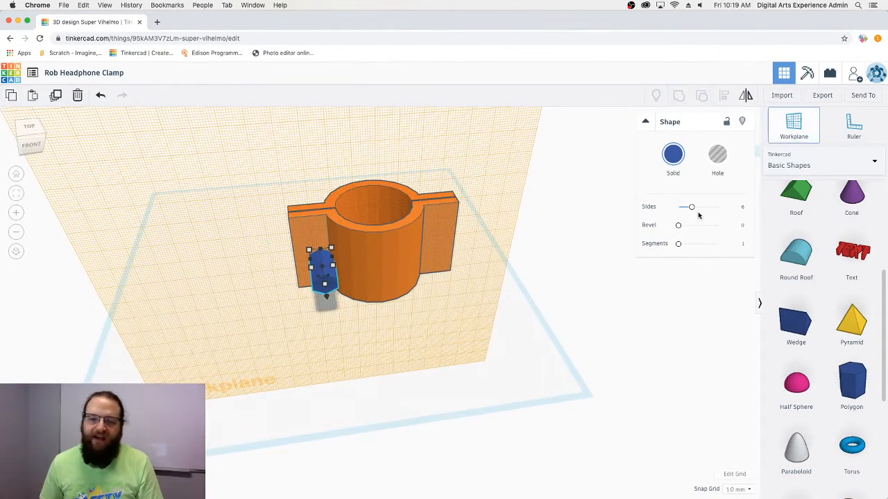
- Select the clamp and hexagon together and centre them along one axis with Align
{"action": "right_click_drag", "start_coordinate": [599, 295], "coordinate": [361, 256]}
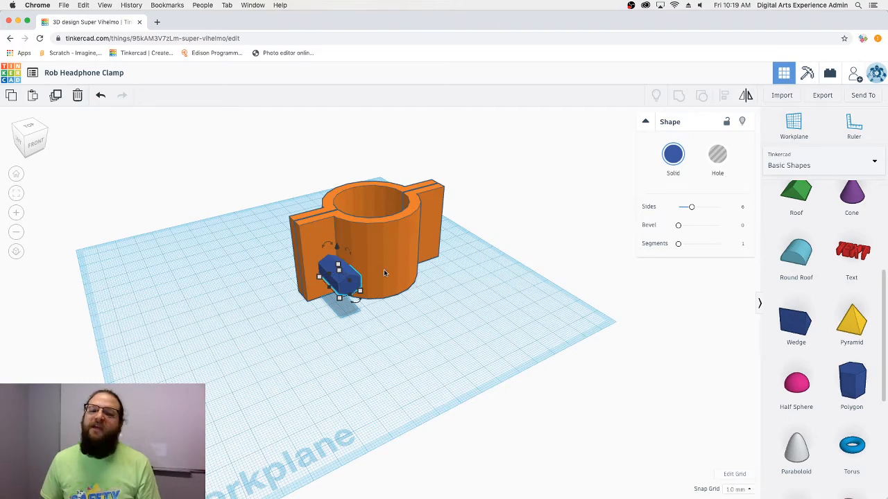
{"action": "right_click_drag", "start_coordinate": [376, 332], "coordinate": [347, 286]}
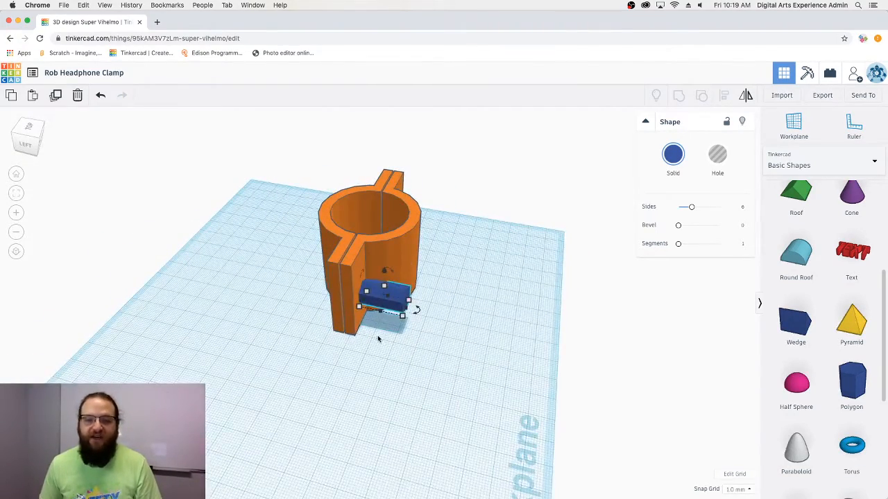
{"action": "right_click_drag", "start_coordinate": [378, 338], "coordinate": [390, 301]}
{"action": "left_click_drag", "start_coordinate": [391, 301], "coordinate": [294, 158]}
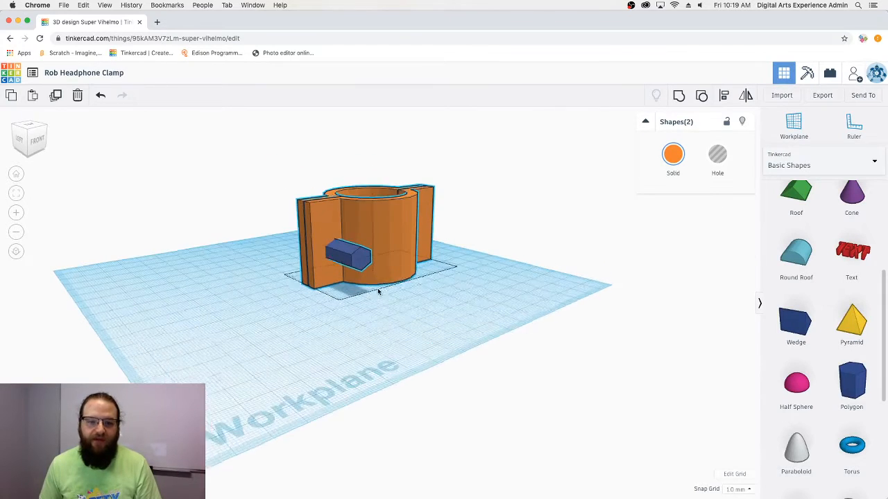
{"action": "right_click_drag", "start_coordinate": [377, 292], "coordinate": [388, 295]}
{"action": "left_click", "coordinate": [723, 95]}
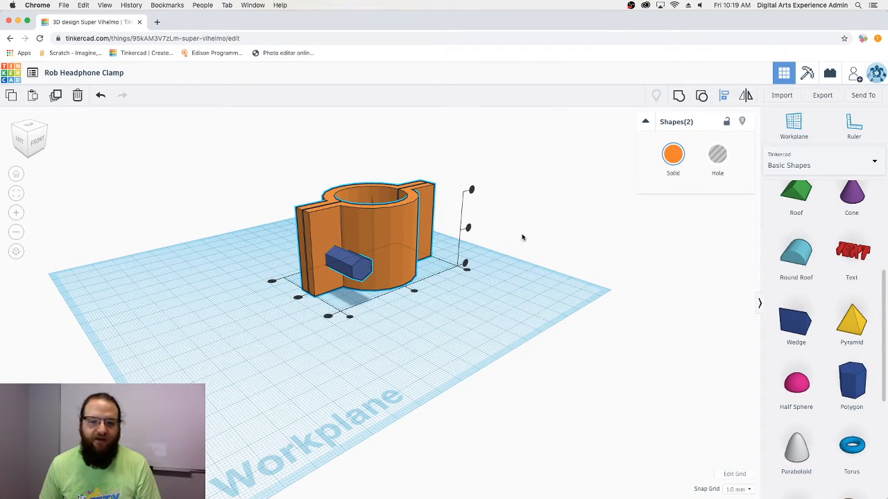
{"action": "left_click", "coordinate": [468, 228]}
- Deselect both, bring the hexagon into view, and select the blue hexagon alone
{"action": "left_click", "coordinate": [519, 293]}
{"action": "right_click_drag", "start_coordinate": [519, 294], "coordinate": [319, 204]}
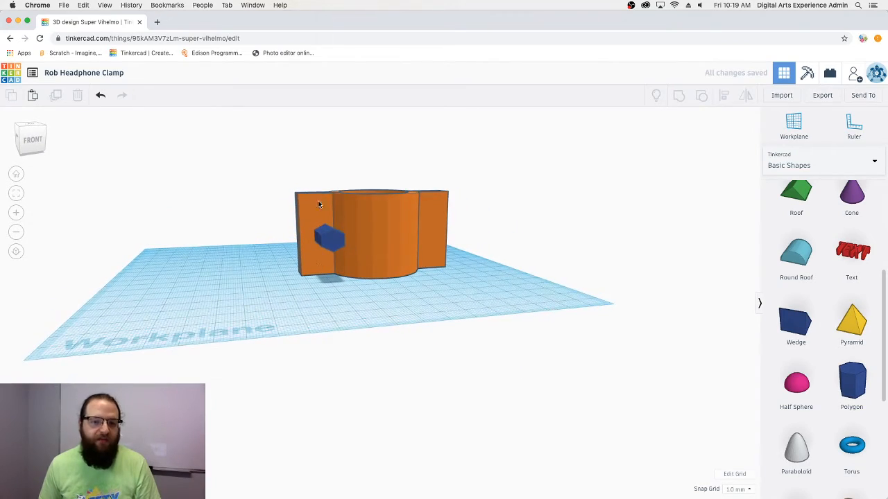
{"action": "right_click_drag", "start_coordinate": [356, 254], "coordinate": [315, 265]}
{"action": "scroll", "coordinate": [311, 236], "scroll_direction": "down", "scroll_amount": 3}
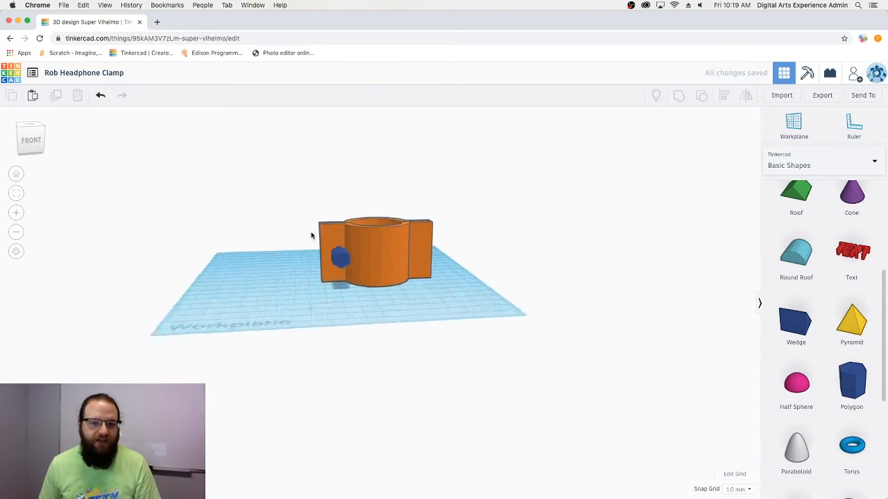
{"action": "scroll", "coordinate": [312, 236], "scroll_direction": "up", "scroll_amount": 6}
{"action": "middle_click_drag", "start_coordinate": [313, 234], "coordinate": [563, 347]}
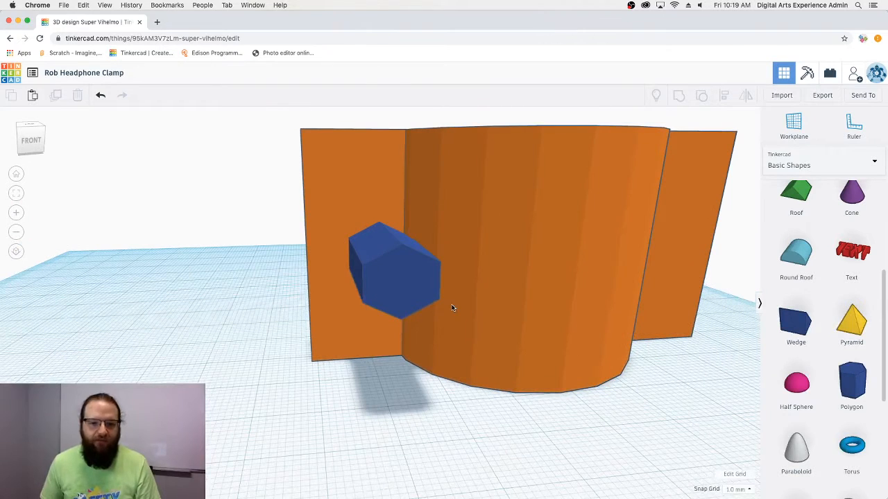
{"action": "left_click", "coordinate": [417, 280]}
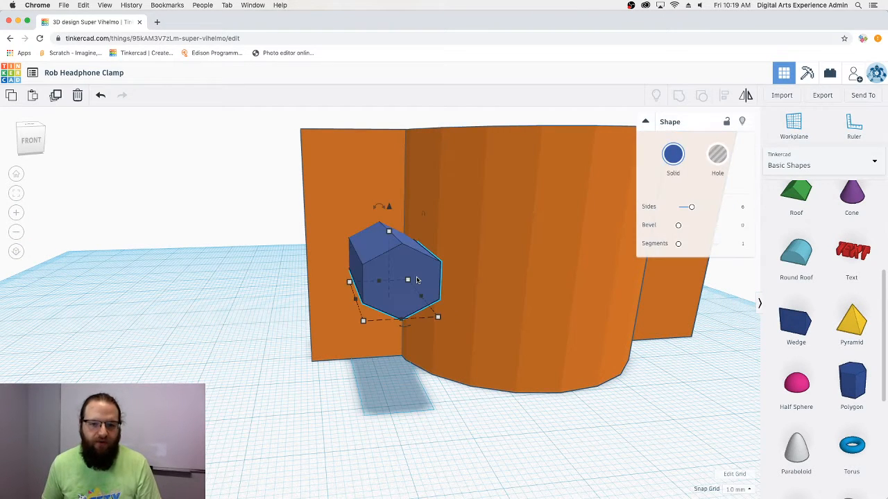
- Nudge the blue hexagon left through the split flanges and check it from the side
{"action": "key", "text": "Left"}
{"action": "key", "text": "Left"}
{"action": "key", "text": "Left"}
{"action": "right_click_drag", "start_coordinate": [418, 280], "coordinate": [587, 357]}
{"action": "right_click_drag", "start_coordinate": [570, 387], "coordinate": [616, 380]}
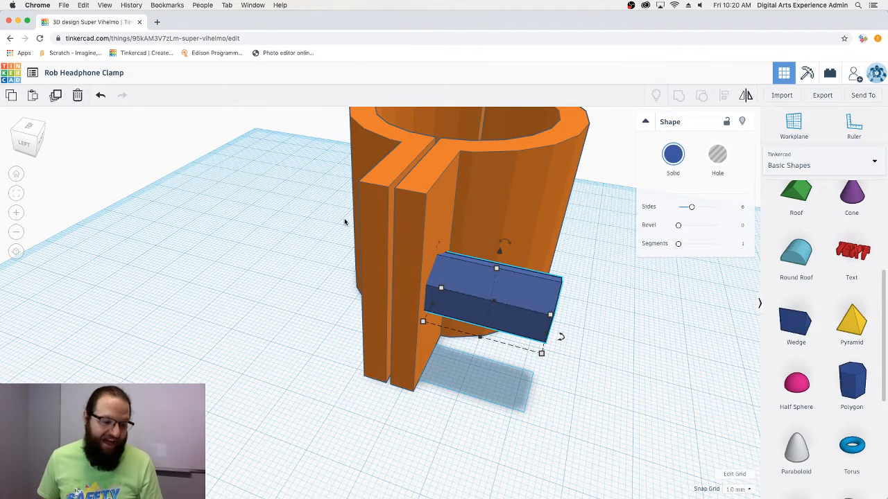
- Search 'm6 nut dimensions', open the metric hex nuts table, then return to Tinkercad
{"action": "left_click", "coordinate": [156, 23]}
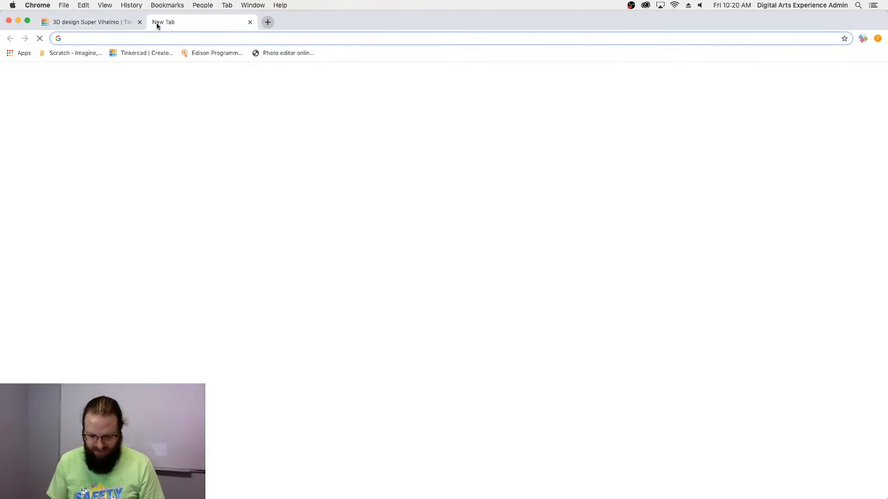
{"action": "type", "text": "m6 nut "}
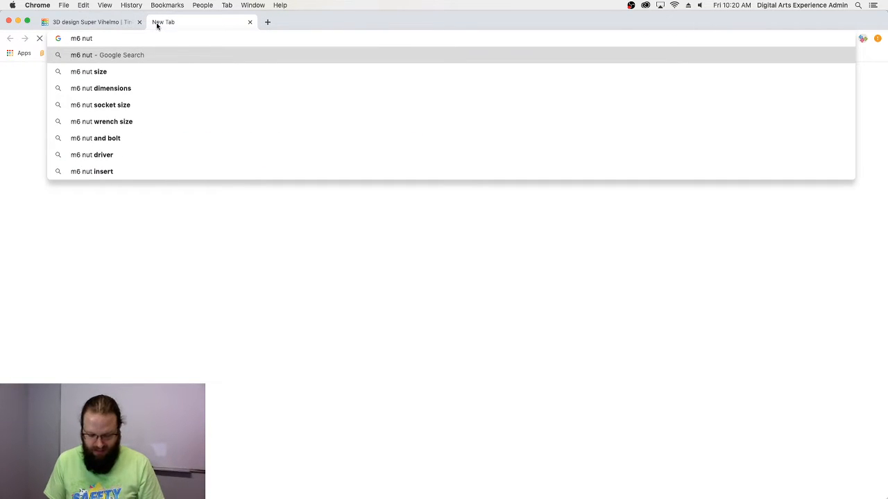
{"action": "type", "text": "dimensions"}
{"action": "key", "text": "Return"}
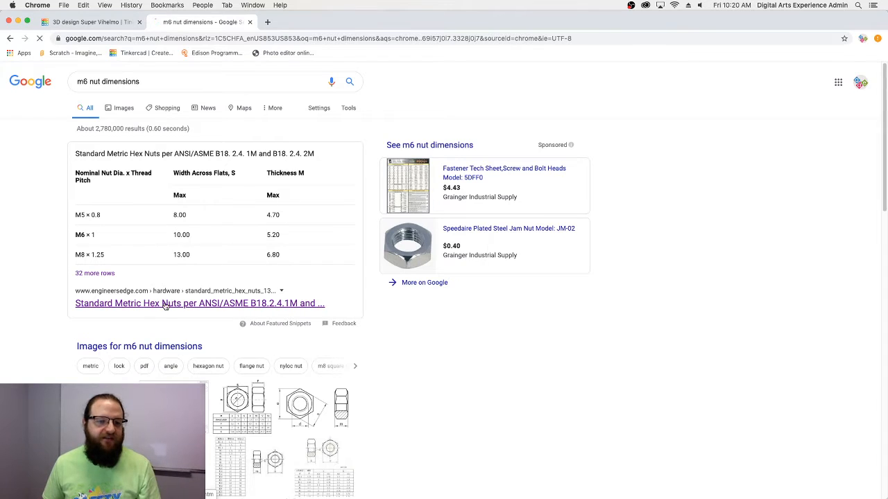
{"action": "left_click", "coordinate": [165, 304]}
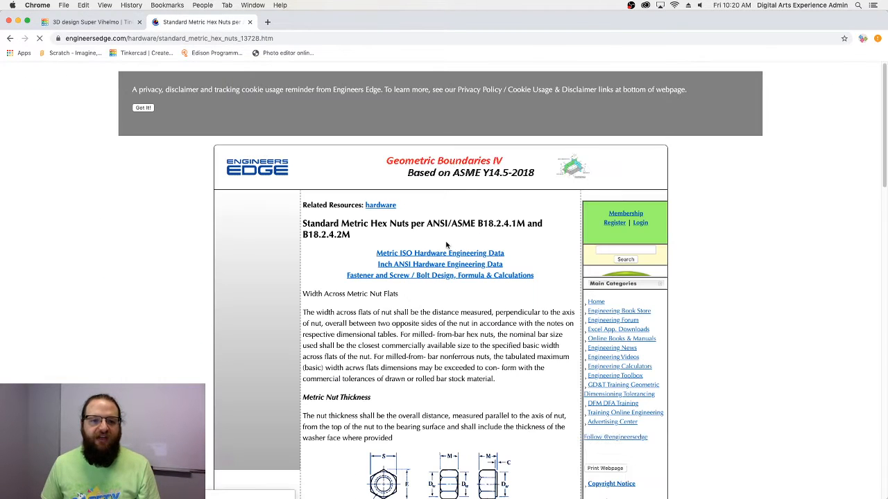
{"action": "scroll", "coordinate": [442, 240], "scroll_direction": "down", "scroll_amount": 8}
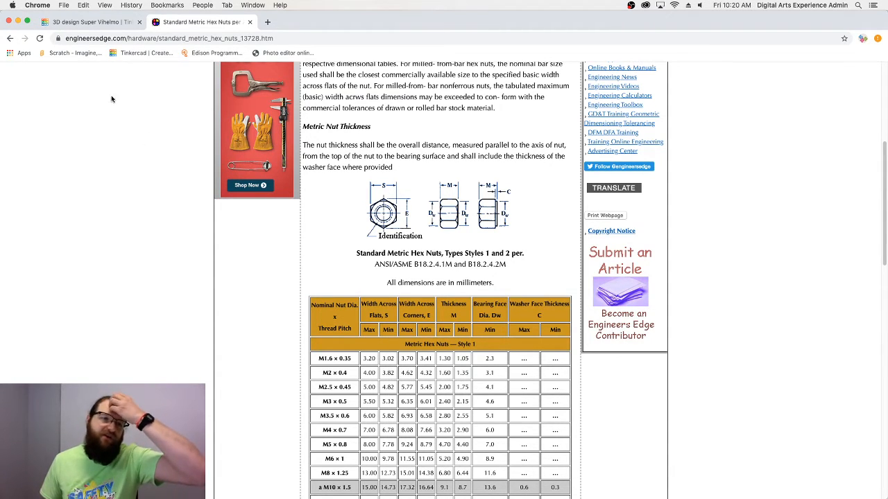
{"action": "left_click", "coordinate": [97, 22]}
{"action": "right_click_drag", "start_coordinate": [457, 420], "coordinate": [527, 416]}
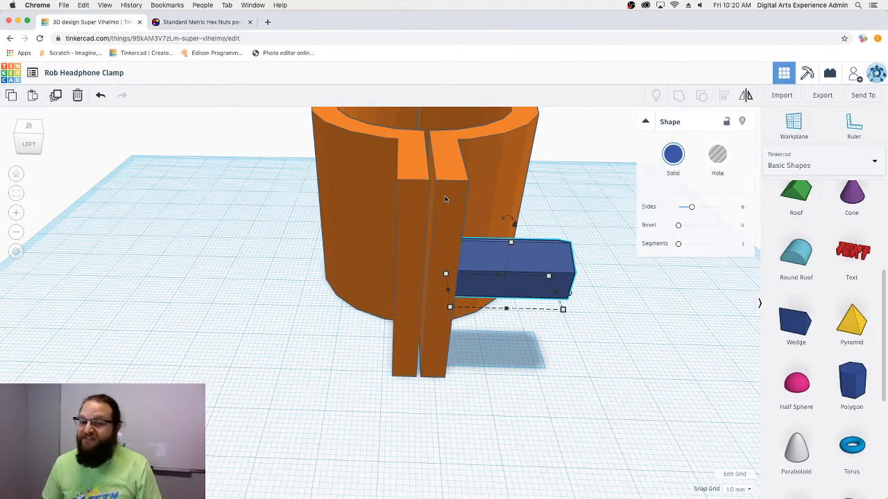
- Nudge the hexagonal prism slightly left into the left tab, checking it from several angles
{"action": "right_click_drag", "start_coordinate": [604, 337], "coordinate": [514, 283]}
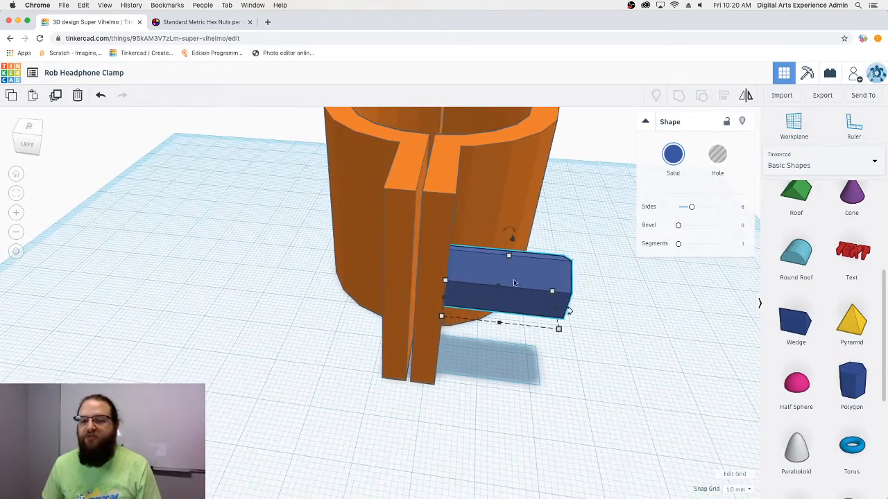
{"action": "right_click_drag", "start_coordinate": [442, 272], "coordinate": [455, 260]}
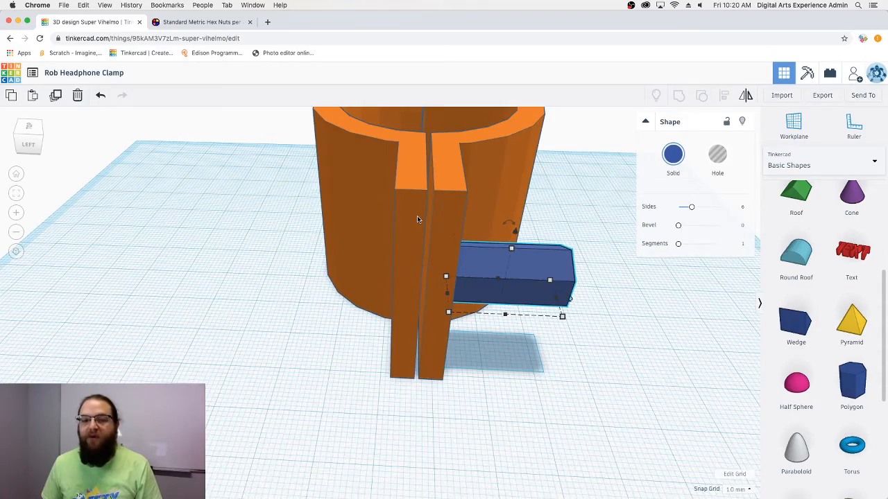
{"action": "right_click_drag", "start_coordinate": [557, 324], "coordinate": [423, 226]}
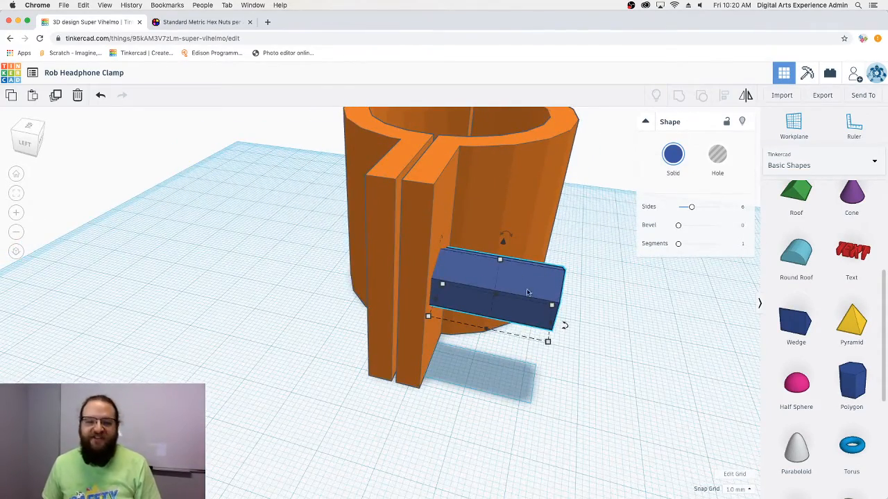
{"action": "mouse_move", "coordinate": [527, 292]}
{"action": "right_mouse_down"}
{"action": "mouse_move", "coordinate": [507, 284]}
{"action": "mouse_move", "coordinate": [538, 302]}
{"action": "right_mouse_up"}
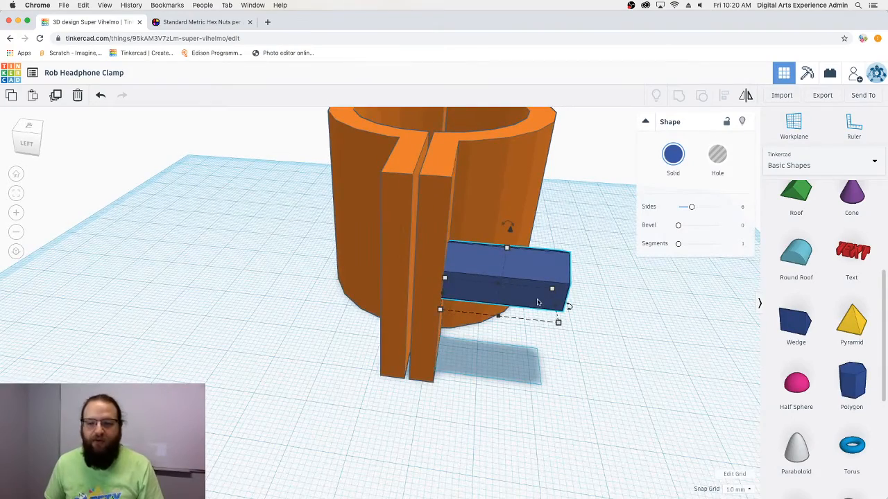
{"action": "key", "text": "Left"}
{"action": "key", "text": "Left"}
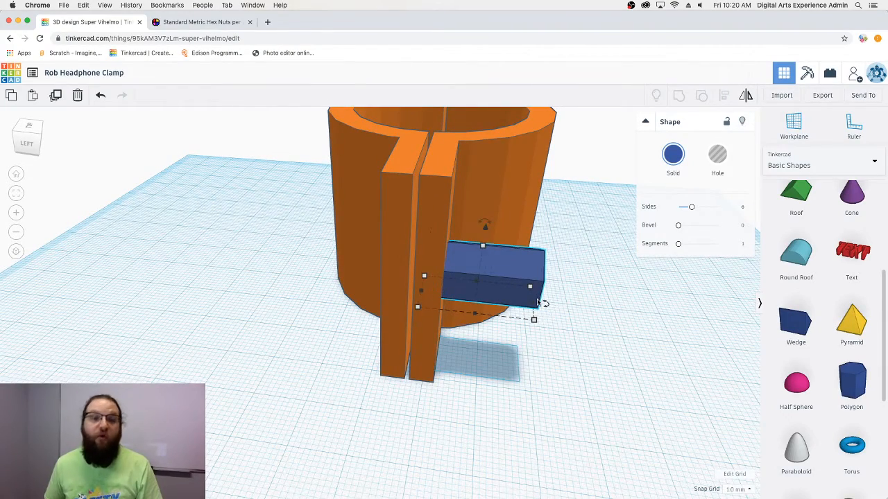
{"action": "mouse_move", "coordinate": [527, 378]}
{"action": "right_mouse_down"}
{"action": "mouse_move", "coordinate": [507, 379]}
{"action": "mouse_move", "coordinate": [516, 377]}
{"action": "right_mouse_up"}
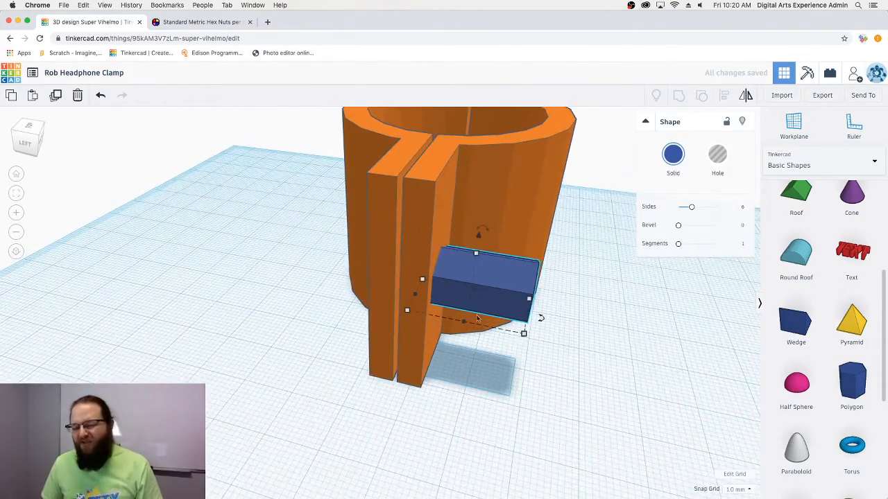
{"action": "right_click_drag", "start_coordinate": [586, 349], "coordinate": [504, 414]}
{"action": "right_click_drag", "start_coordinate": [419, 411], "coordinate": [597, 381]}
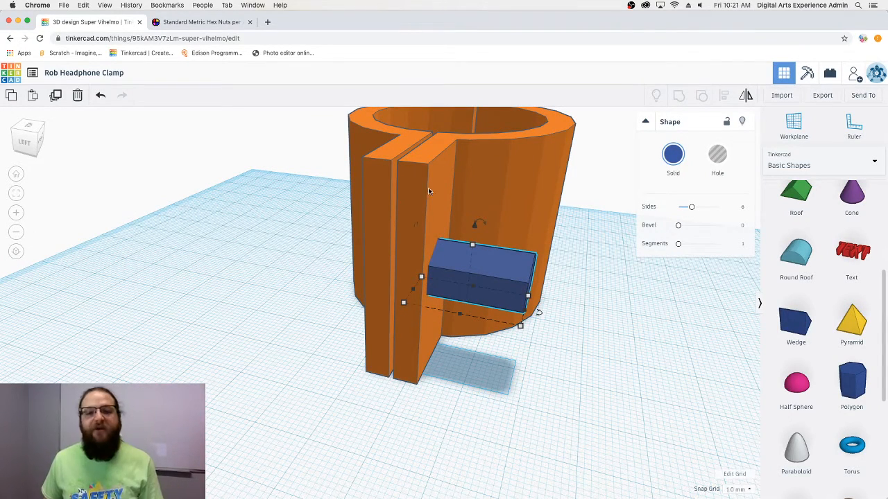
{"action": "right_click_drag", "start_coordinate": [378, 193], "coordinate": [374, 236]}
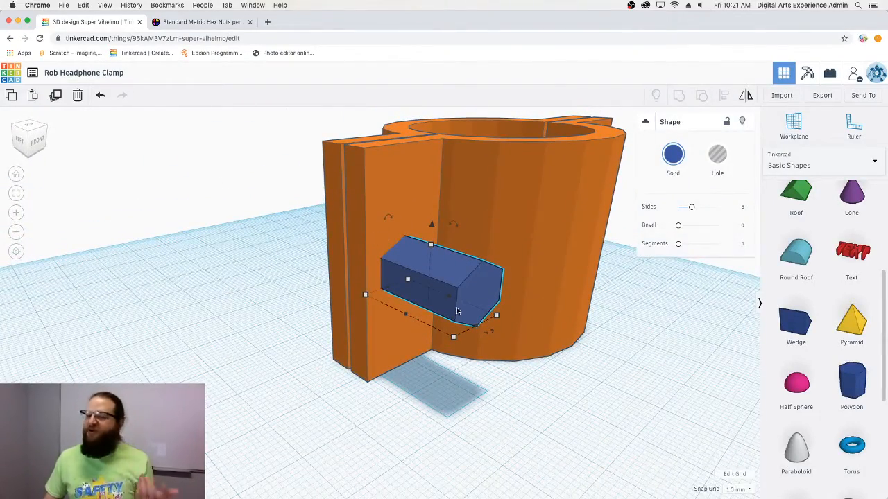
{"action": "right_click_drag", "start_coordinate": [505, 283], "coordinate": [456, 299]}
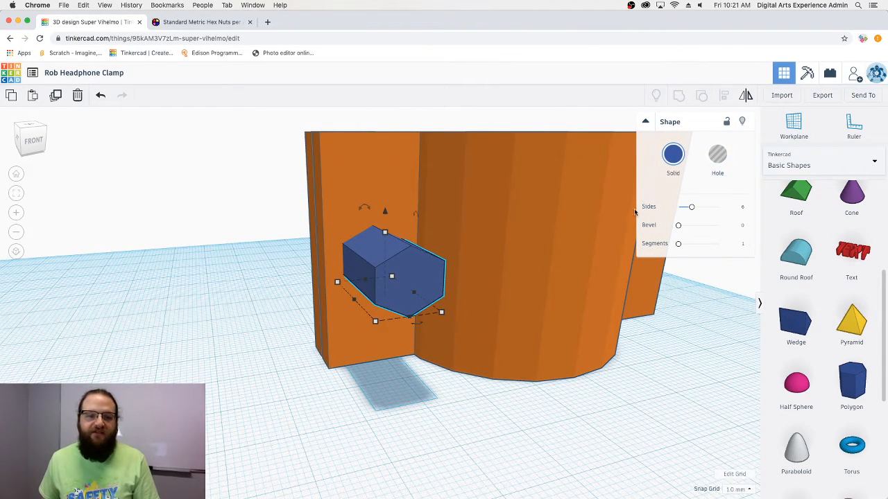
- Convert the hexagon to a hole, shift a duplicate into the right tab, and select everything
{"action": "left_click", "coordinate": [718, 164]}
{"action": "right_click_drag", "start_coordinate": [486, 364], "coordinate": [534, 340]}
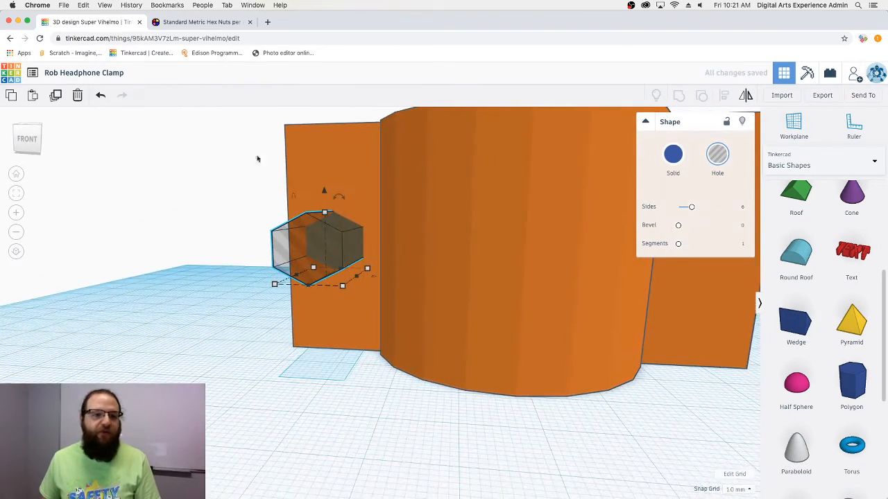
{"action": "left_click", "coordinate": [58, 97]}
{"action": "key", "text": "shift+Right"}
{"action": "key", "text": "shift+Right"}
{"action": "key", "text": "shift+Right"}
{"action": "key", "text": "shift+Right"}
{"action": "key", "text": "shift+Right"}
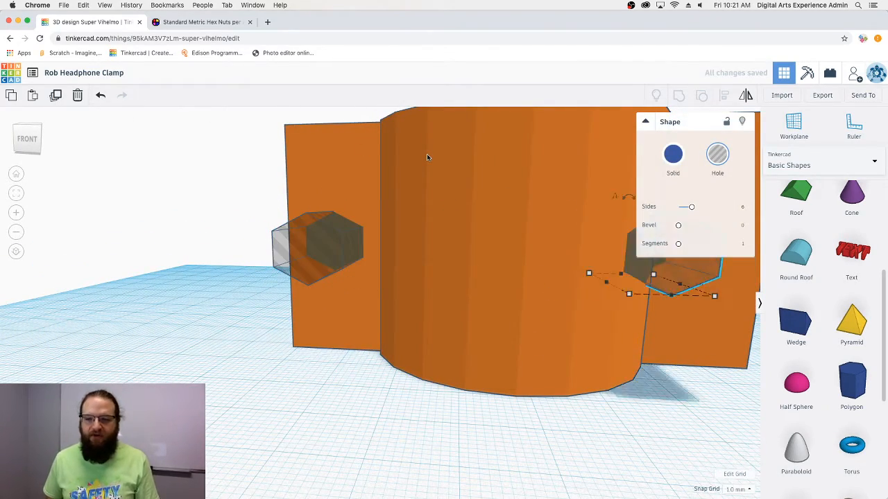
{"action": "right_click_drag", "start_coordinate": [565, 267], "coordinate": [524, 319]}
{"action": "left_click_drag", "start_coordinate": [582, 409], "coordinate": [105, 176]}
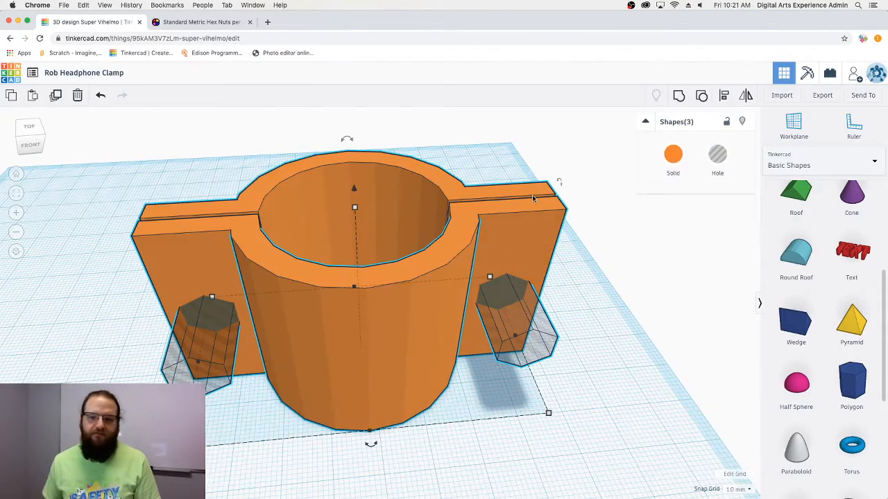
- Group the clamp with both hex holes and view the resulting nut recesses from the front
{"action": "left_click", "coordinate": [682, 95]}
{"action": "right_click_drag", "start_coordinate": [567, 370], "coordinate": [220, 242]}
{"action": "scroll", "coordinate": [373, 246], "scroll_direction": "up", "scroll_amount": 2}
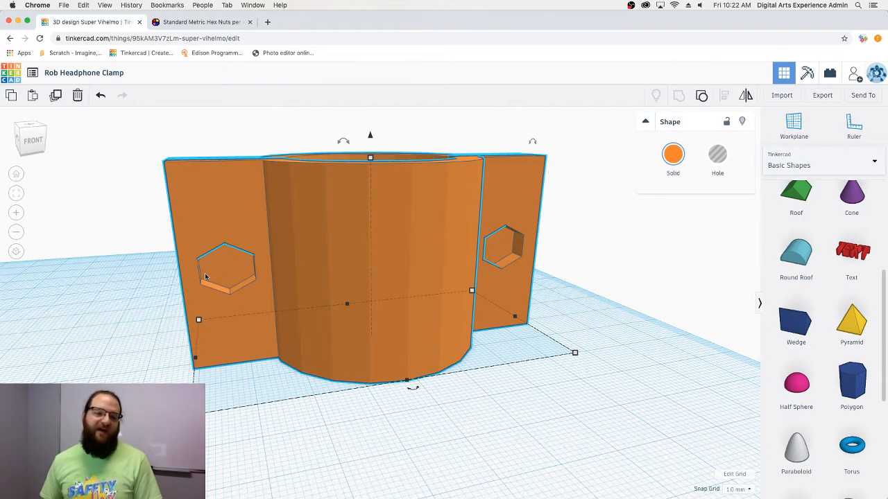
{"action": "left_click", "coordinate": [516, 395]}
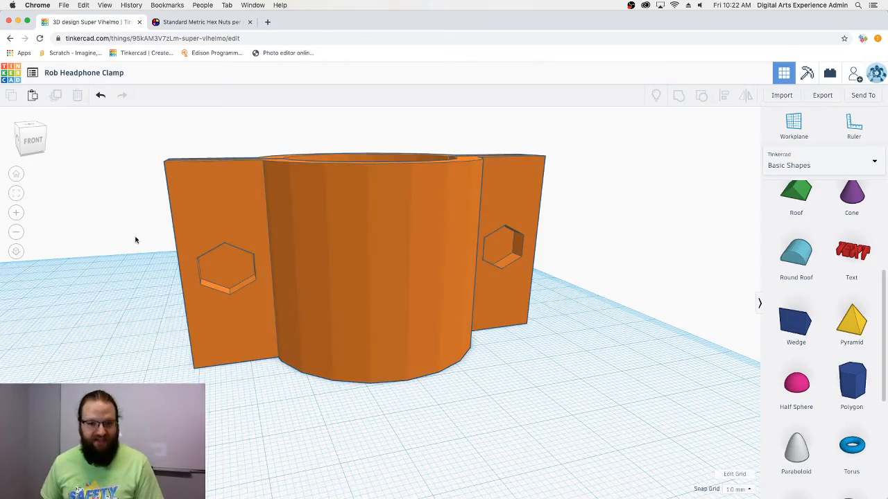
{"action": "right_click_drag", "start_coordinate": [135, 238], "coordinate": [231, 305]}
{"action": "right_click_drag", "start_coordinate": [567, 353], "coordinate": [477, 312]}
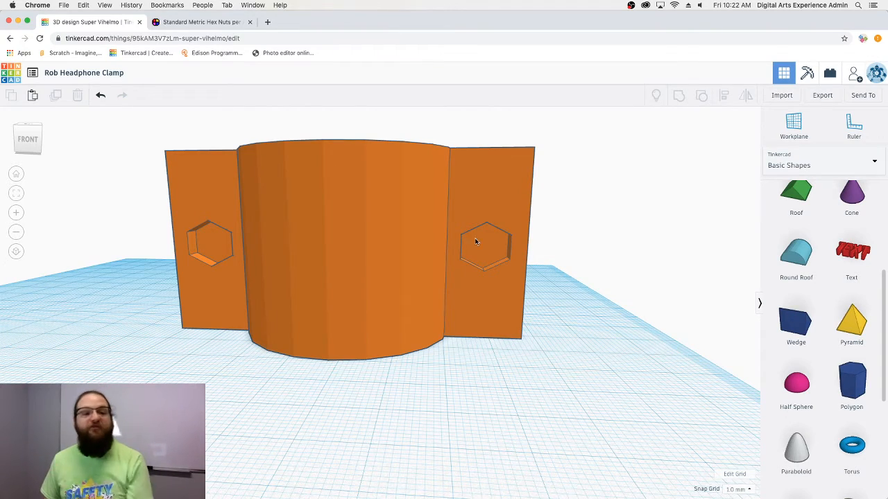
- Switch back to the metric hex nut dimensions page and review the table
{"action": "left_click", "coordinate": [197, 26]}
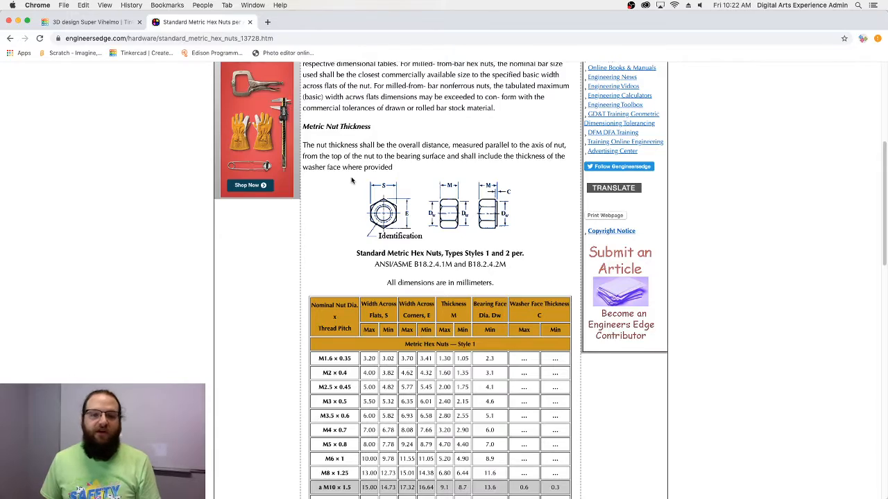
{"action": "scroll", "coordinate": [350, 180], "scroll_direction": "down", "scroll_amount": 5}
{"action": "scroll", "coordinate": [351, 180], "scroll_direction": "up", "scroll_amount": 3}
{"action": "scroll", "coordinate": [250, 75], "scroll_direction": "down", "scroll_amount": 1}
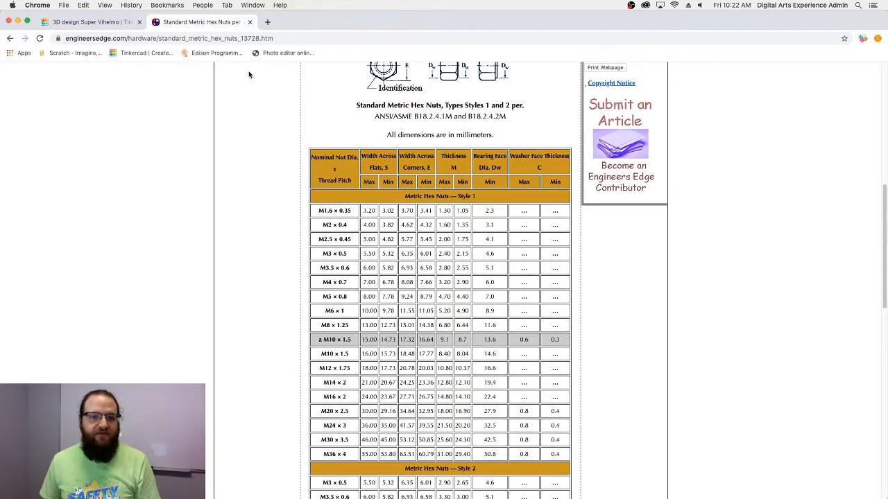
- Search 'm6 bolt diameter', note the 6 mm answer, and return to the Tinkercad design
{"action": "left_click", "coordinate": [243, 38]}
{"action": "type", "text": "m6 n"}
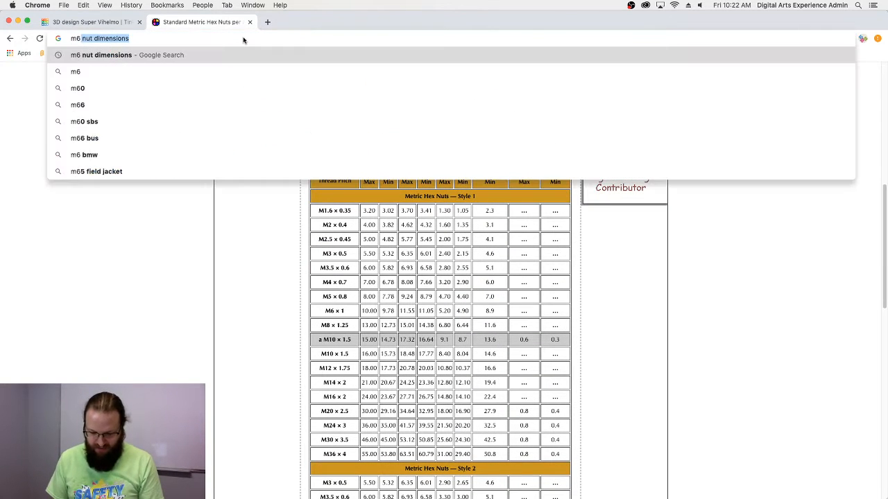
{"action": "key", "text": "BackSpace"}
{"action": "type", "text": "bolt "}
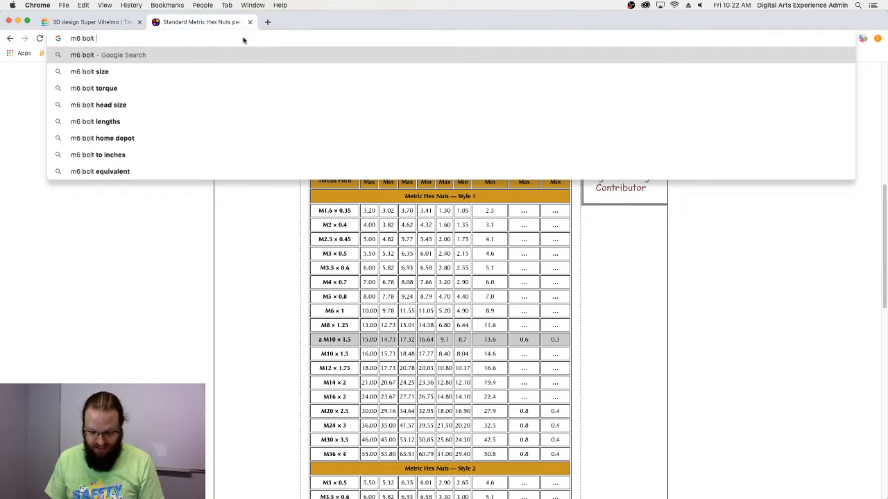
{"action": "type", "text": "diam"}
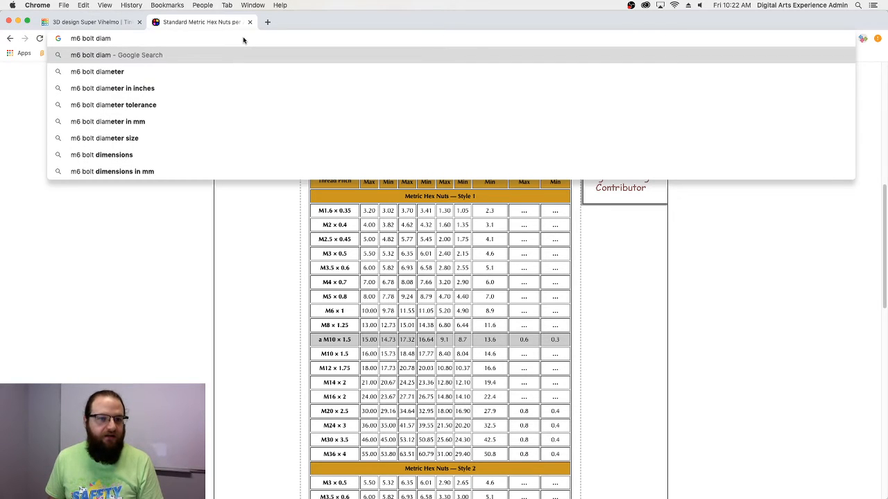
{"action": "type", "text": "eter\\"}
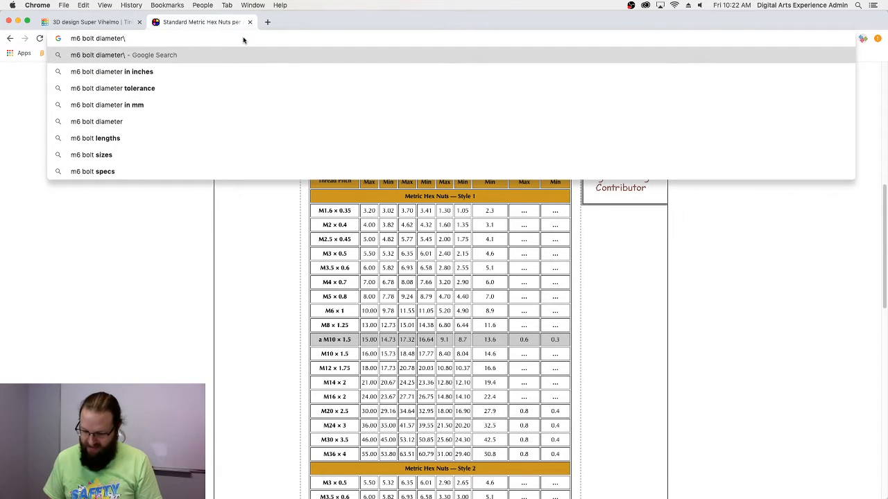
{"action": "key", "text": "BackSpace"}
{"action": "key", "text": "Return"}
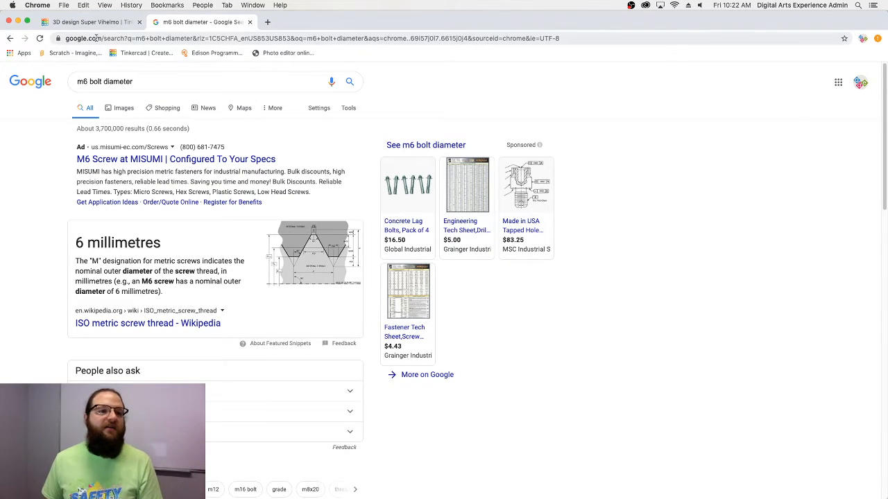
{"action": "left_click", "coordinate": [117, 22]}
{"action": "right_click_drag", "start_coordinate": [281, 312], "coordinate": [329, 307]}
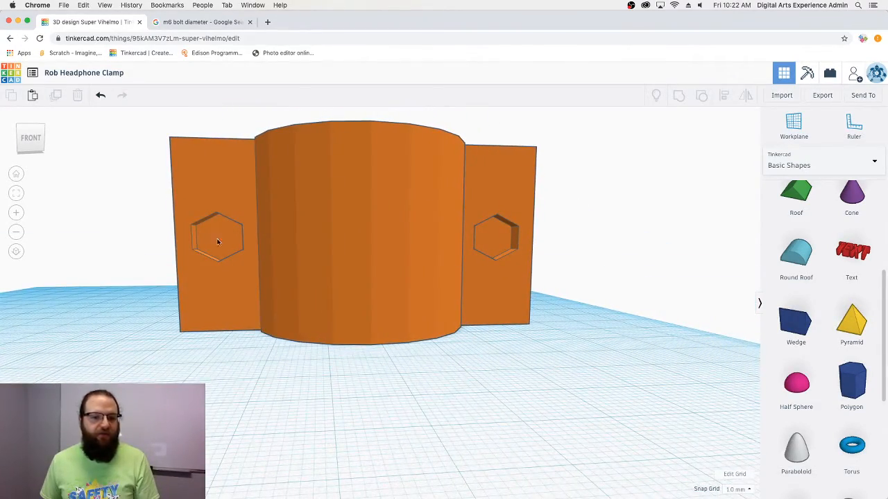
- Try a workplane on the left tab's face, then reset it to the ground grid
{"action": "right_click_drag", "start_coordinate": [216, 236], "coordinate": [242, 247]}
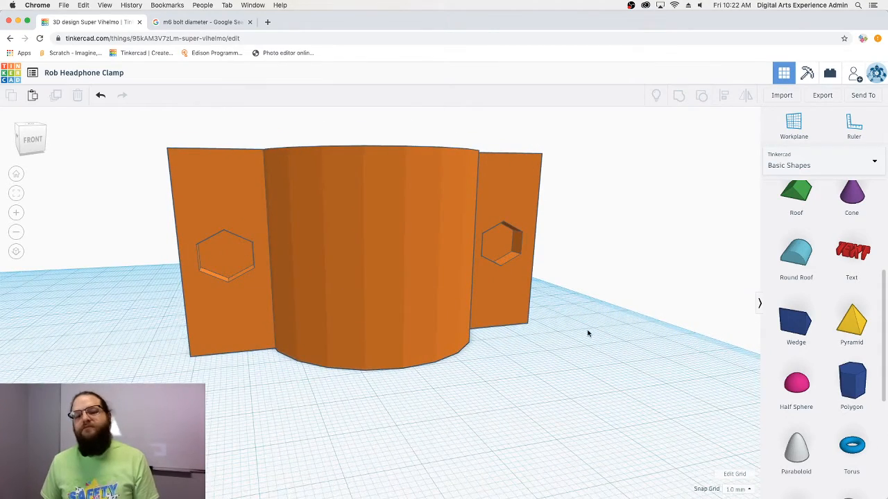
{"action": "right_click_drag", "start_coordinate": [589, 335], "coordinate": [490, 355]}
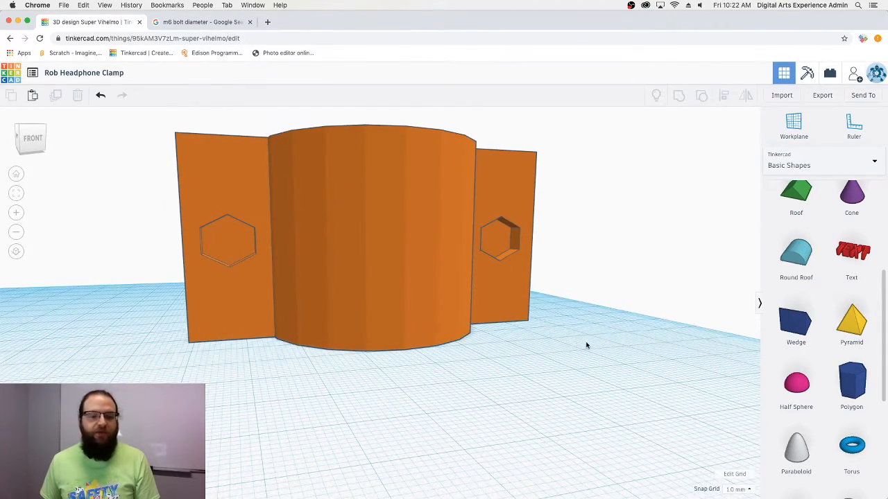
{"action": "scroll", "coordinate": [806, 368], "scroll_direction": "down", "scroll_amount": 3}
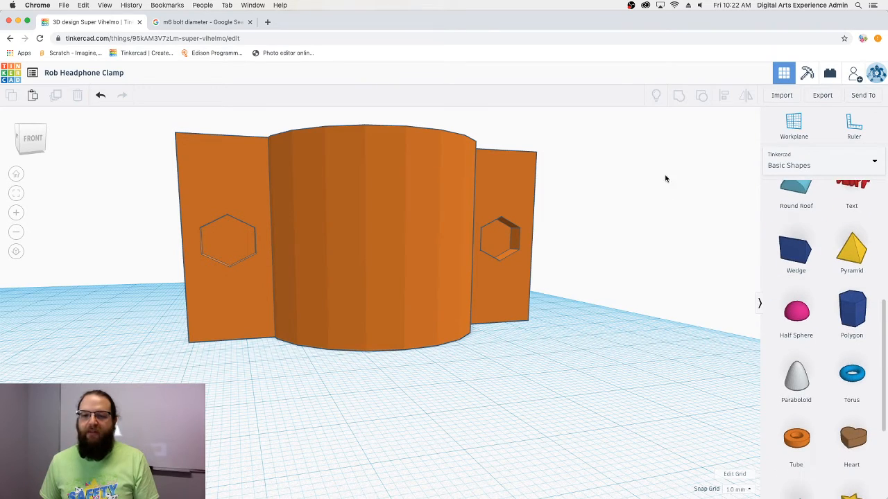
{"action": "left_click", "coordinate": [793, 124]}
{"action": "left_click", "coordinate": [228, 190]}
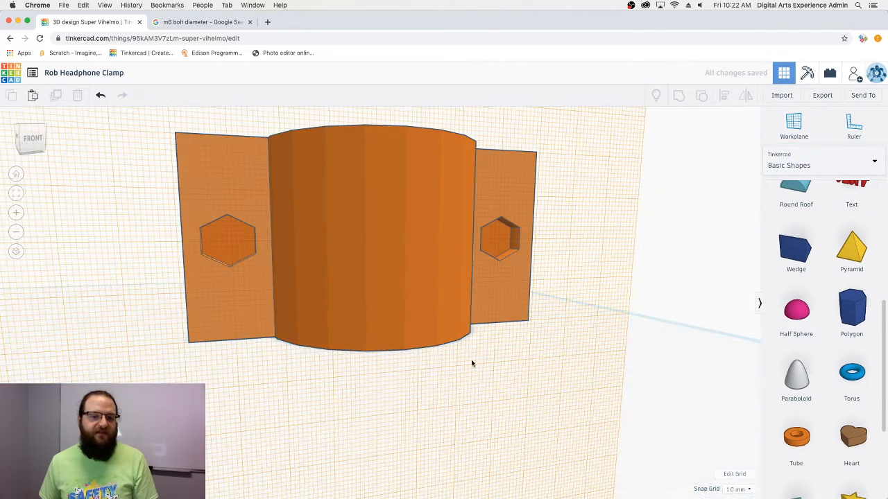
{"action": "scroll", "coordinate": [815, 212], "scroll_direction": "down", "scroll_amount": 3}
{"action": "scroll", "coordinate": [819, 212], "scroll_direction": "up", "scroll_amount": 7}
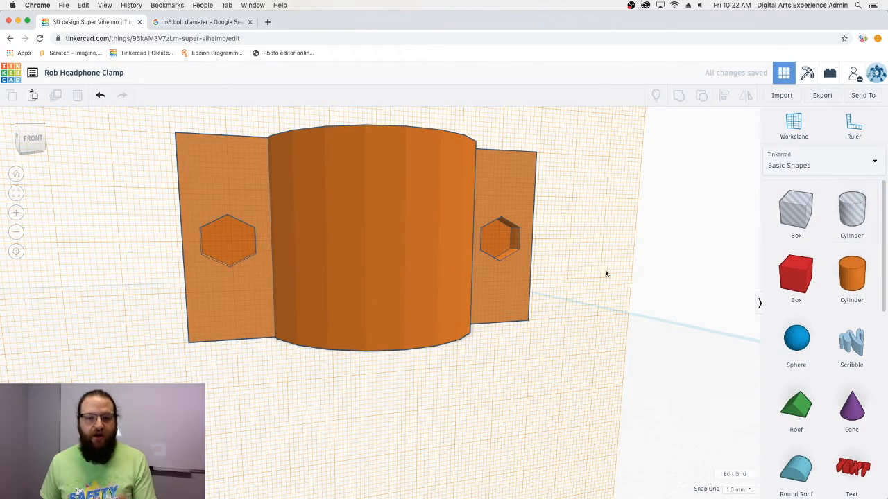
{"action": "left_click", "coordinate": [792, 127]}
{"action": "left_click", "coordinate": [702, 248]}
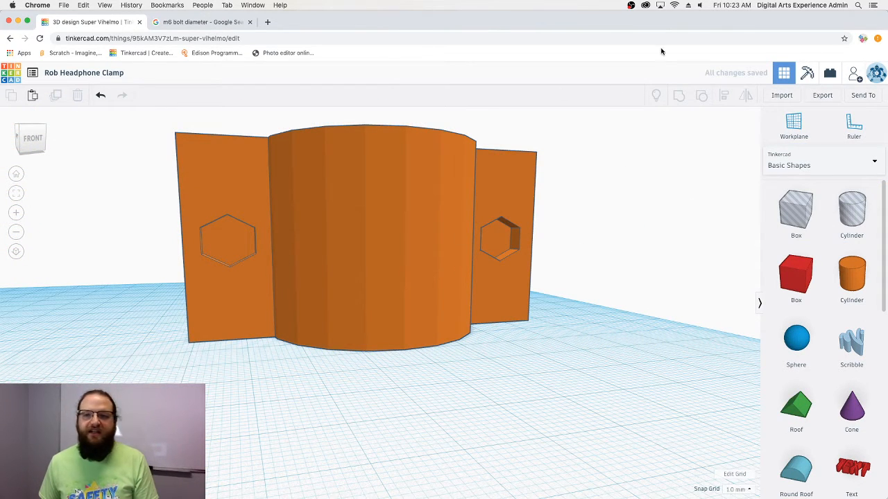
- Select all shapes and ungroup the clamp into its body and two hex holes
{"action": "key", "text": "super+a"}
{"action": "left_click", "coordinate": [702, 96]}
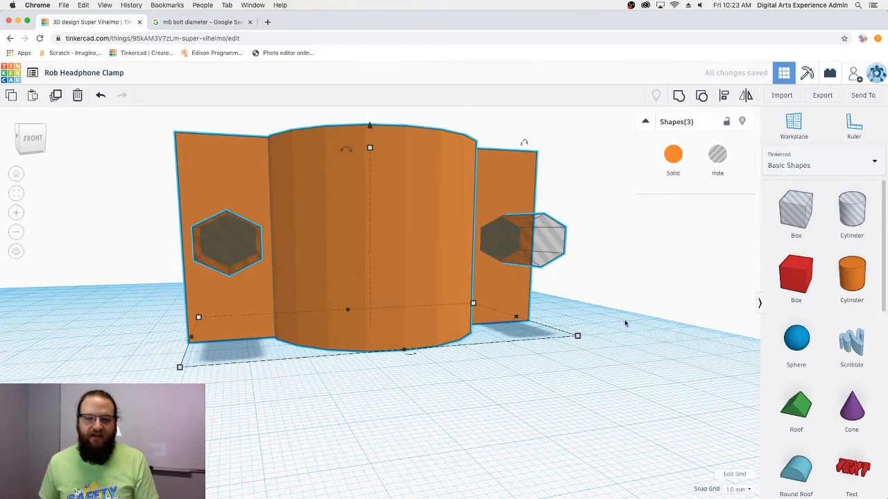
{"action": "mouse_move", "coordinate": [640, 314]}
{"action": "right_mouse_down"}
{"action": "mouse_move", "coordinate": [581, 306]}
{"action": "mouse_move", "coordinate": [601, 299]}
{"action": "mouse_move", "coordinate": [506, 309]}
{"action": "mouse_move", "coordinate": [585, 293]}
{"action": "mouse_move", "coordinate": [676, 304]}
{"action": "mouse_move", "coordinate": [565, 305]}
{"action": "right_mouse_up"}
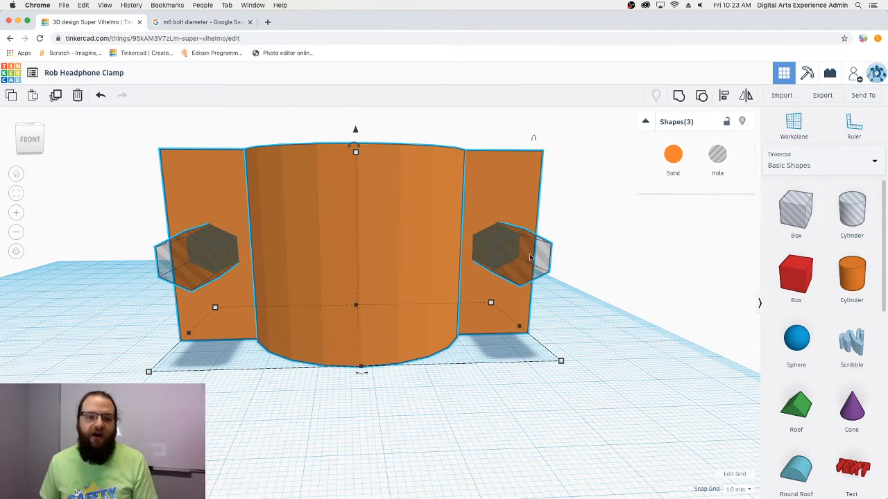
{"action": "right_click_drag", "start_coordinate": [563, 311], "coordinate": [647, 325]}
{"action": "left_click", "coordinate": [794, 125]}
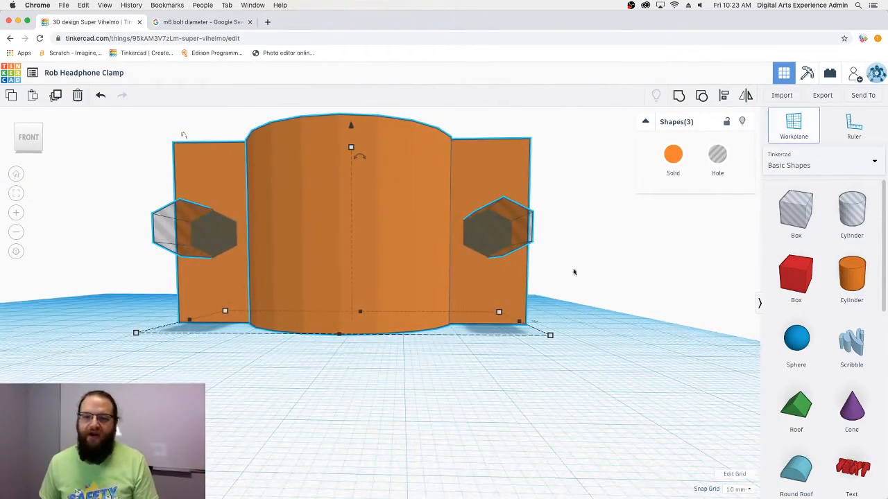
- Put a workplane on the clamp's front face and add hole cylinders over both hexes
{"action": "left_click", "coordinate": [183, 231]}
{"action": "right_click_drag", "start_coordinate": [212, 351], "coordinate": [233, 359]}
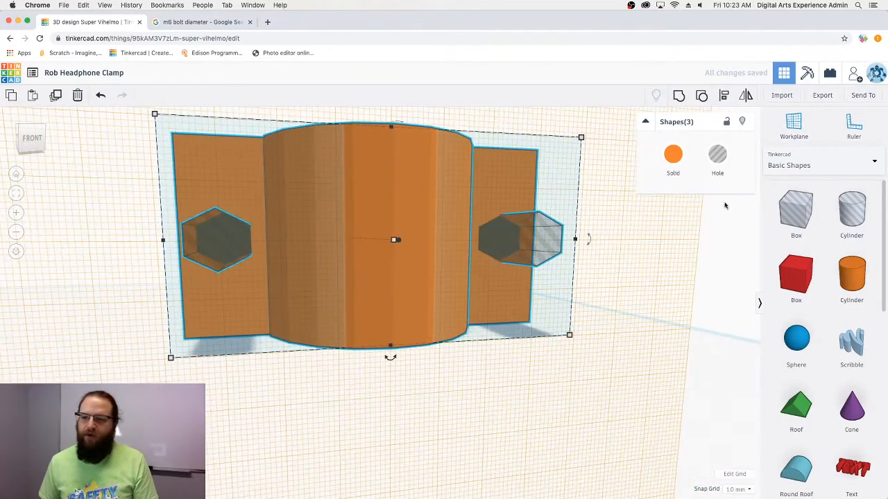
{"action": "left_click", "coordinate": [851, 210]}
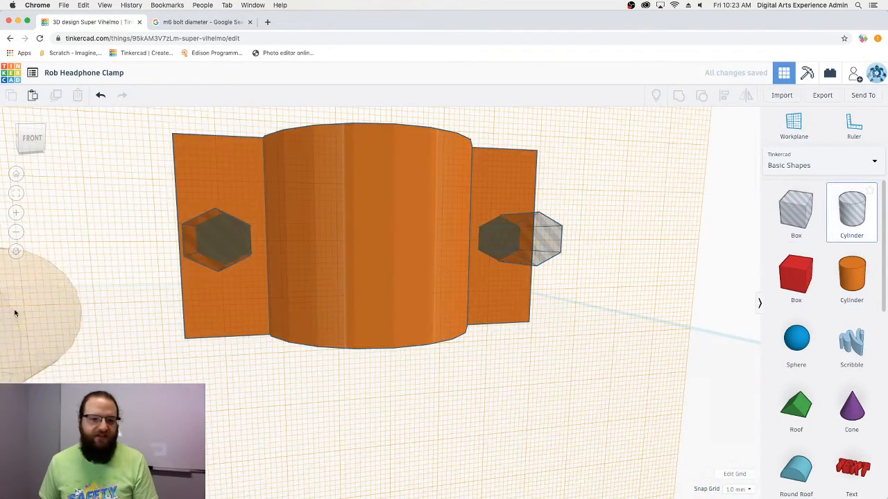
{"action": "left_click", "coordinate": [212, 249]}
{"action": "left_click", "coordinate": [852, 210]}
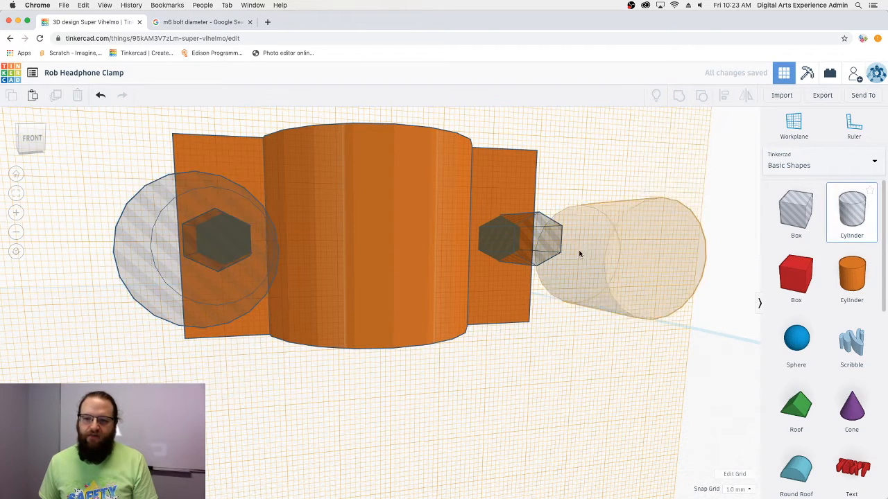
{"action": "left_click", "coordinate": [544, 244]}
- Resize the left hole cylinder to 6 × 6 mm and nudge it onto the left hexagon
{"action": "left_click", "coordinate": [248, 310]}
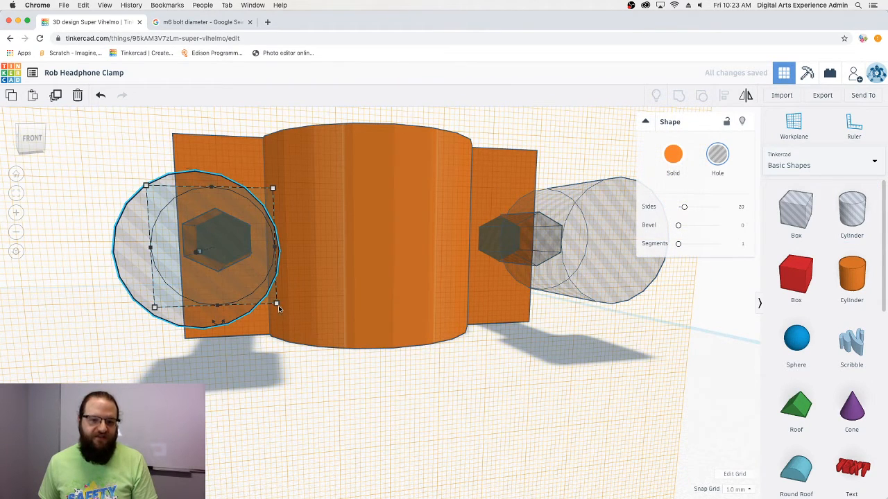
{"action": "left_click", "coordinate": [335, 246]}
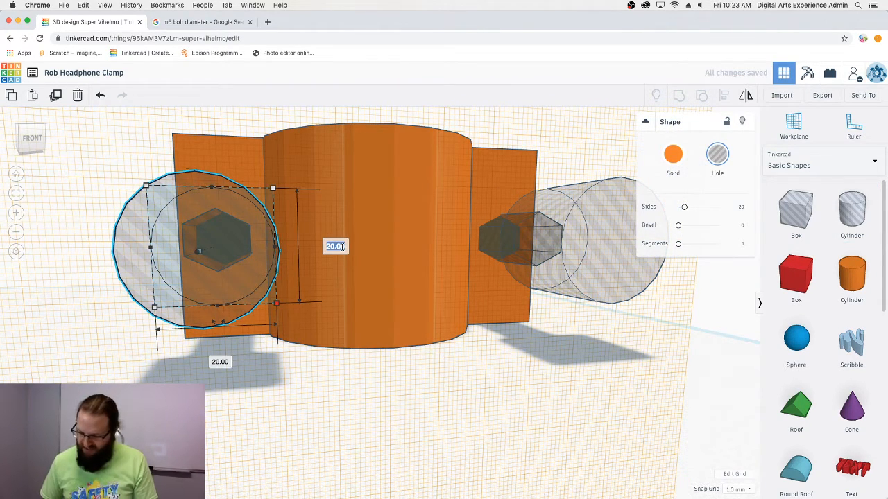
{"action": "type", "text": "6"}
{"action": "key", "text": "Tab"}
{"action": "type", "text": "6"}
{"action": "key", "text": "Tab"}
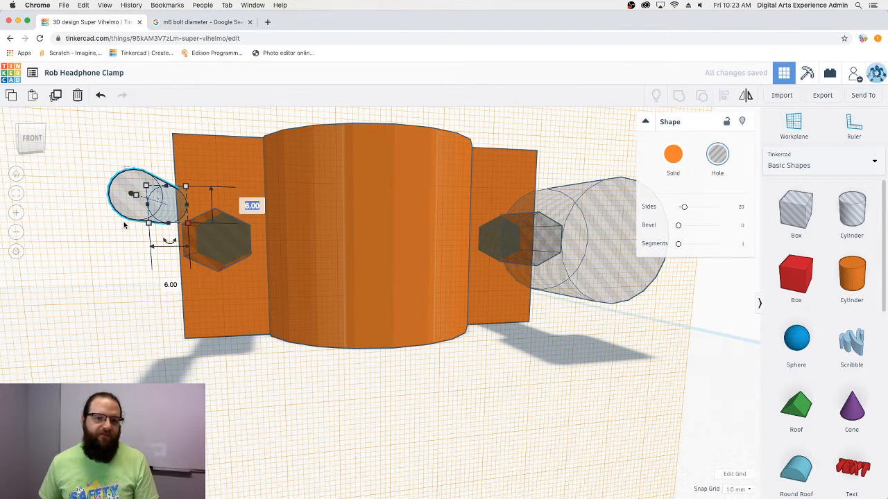
{"action": "left_click", "coordinate": [131, 212]}
{"action": "key", "text": "Right"}
{"action": "key", "text": "Right"}
{"action": "key", "text": "Right"}
{"action": "key", "text": "Right"}
{"action": "key", "text": "Right"}
{"action": "key", "text": "Down"}
{"action": "key", "text": "Down"}
{"action": "key", "text": "Down"}
{"action": "key", "text": "Down"}
{"action": "key", "text": "Down"}
{"action": "key", "text": "Down"}
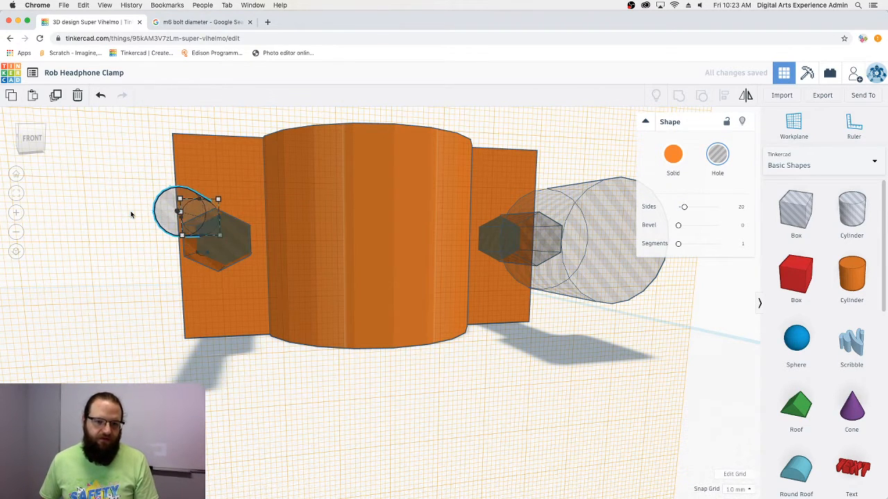
{"action": "key", "text": "Right"}
{"action": "key", "text": "Right"}
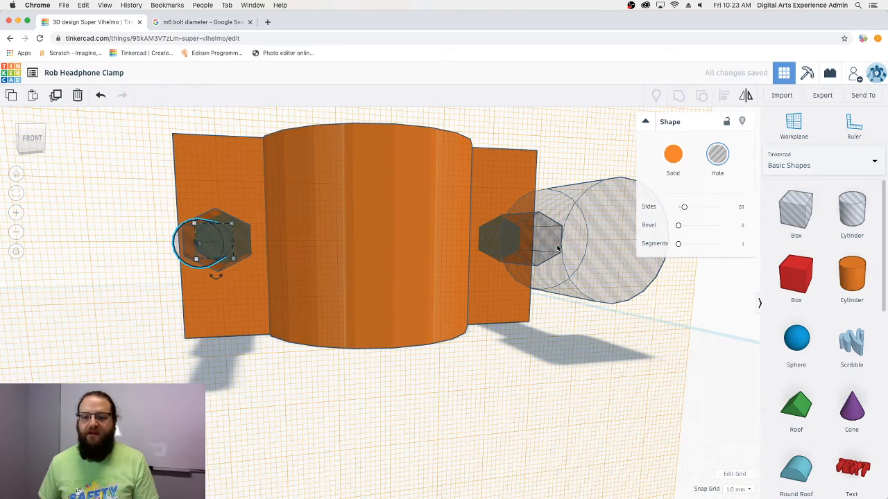
- Set the right hole cylinder to 6 mm and reset the workplane to the default grid
{"action": "left_click", "coordinate": [575, 258]}
{"action": "right_click_drag", "start_coordinate": [576, 341], "coordinate": [380, 366]}
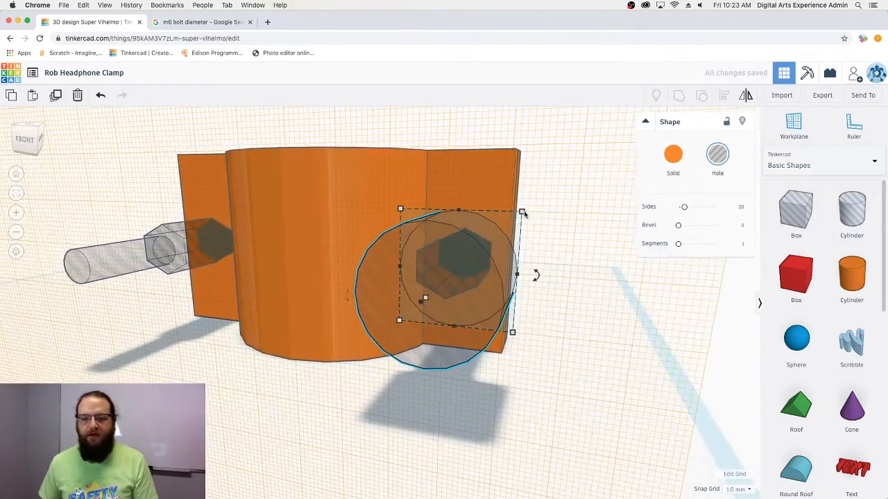
{"action": "mouse_move", "coordinate": [524, 216]}
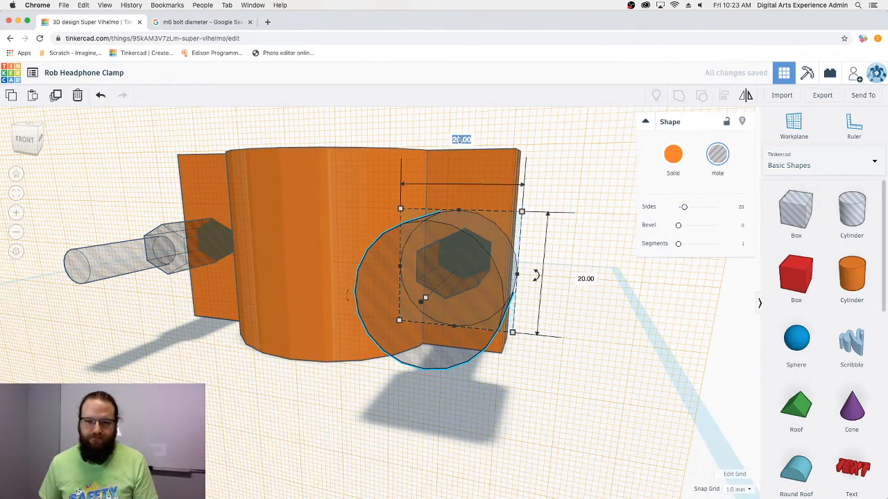
{"action": "key", "text": "Return"}
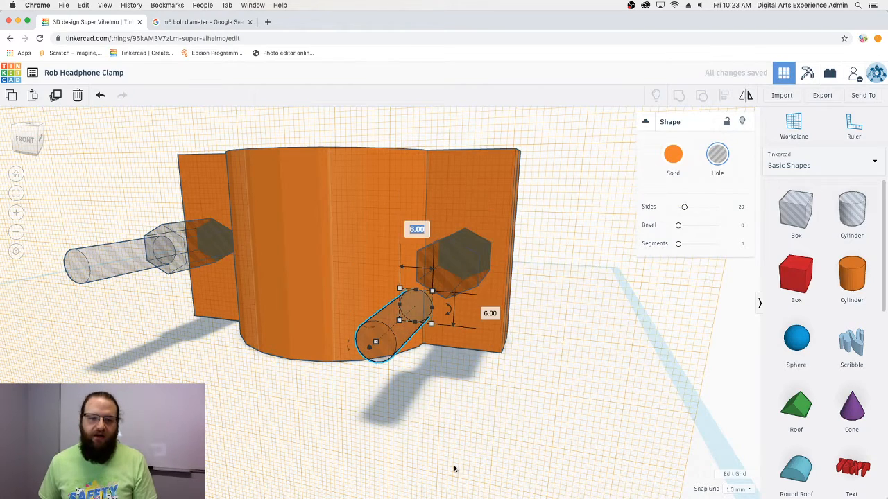
{"action": "left_click", "coordinate": [793, 128]}
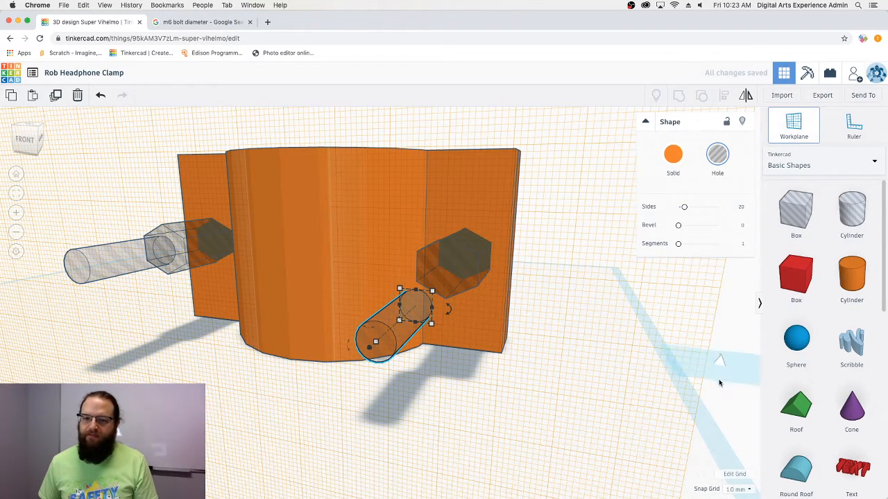
{"action": "left_click", "coordinate": [719, 383]}
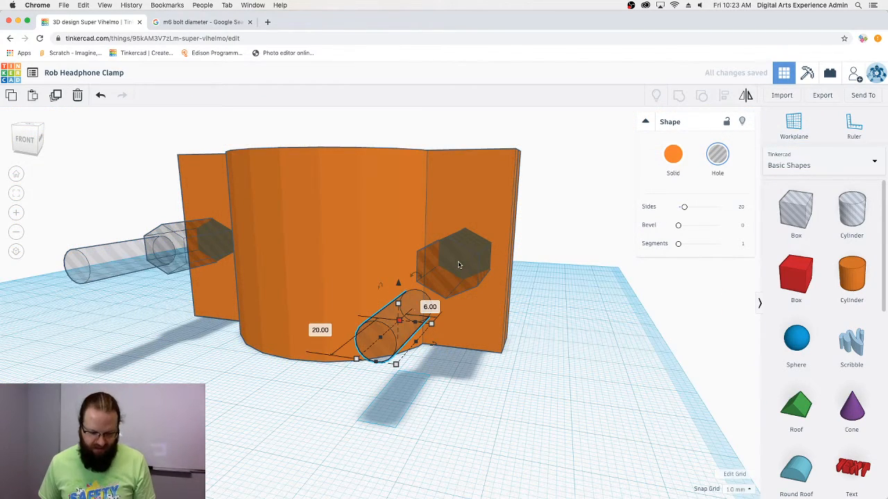
- Centre the right hexagon hole and its cylinder on each other with Align
{"action": "left_click", "coordinate": [458, 267], "text": "shift"}
{"action": "left_click", "coordinate": [722, 98]}
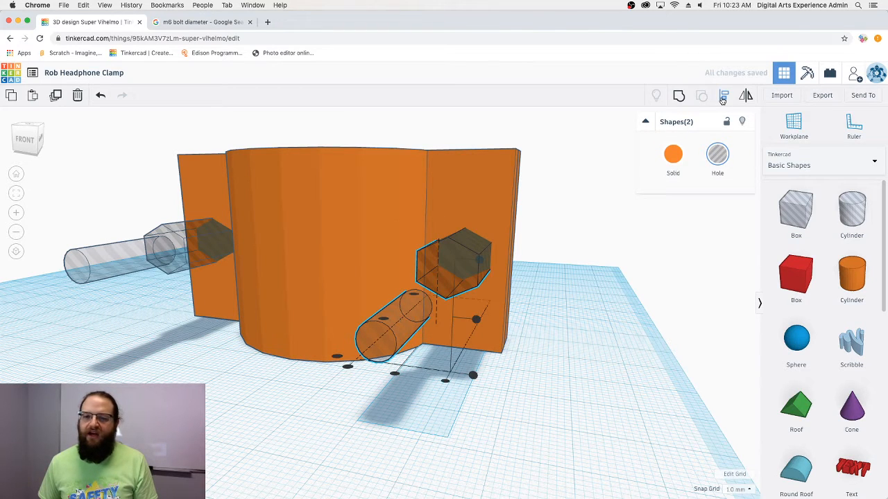
{"action": "left_click", "coordinate": [477, 321]}
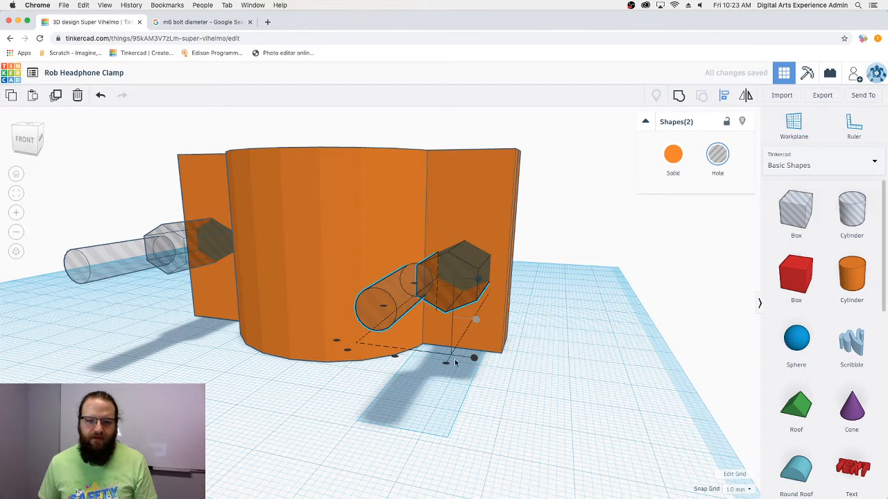
{"action": "left_click", "coordinate": [395, 356]}
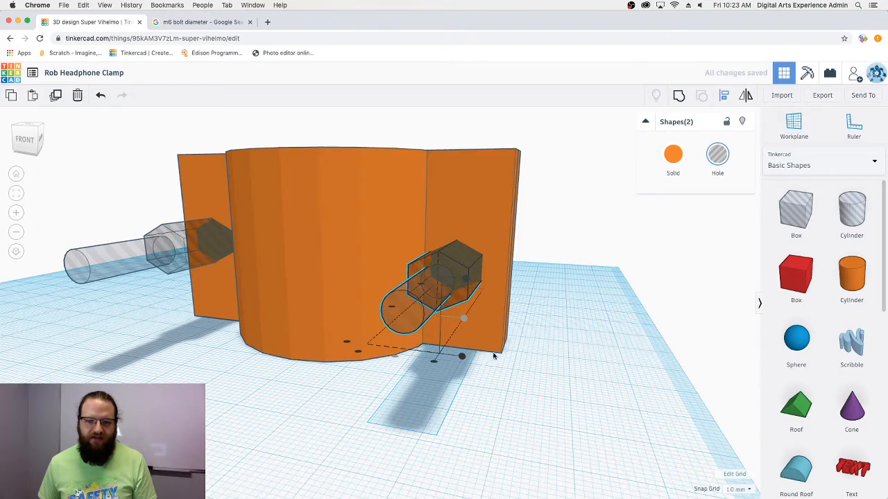
{"action": "right_click_drag", "start_coordinate": [494, 354], "coordinate": [577, 354]}
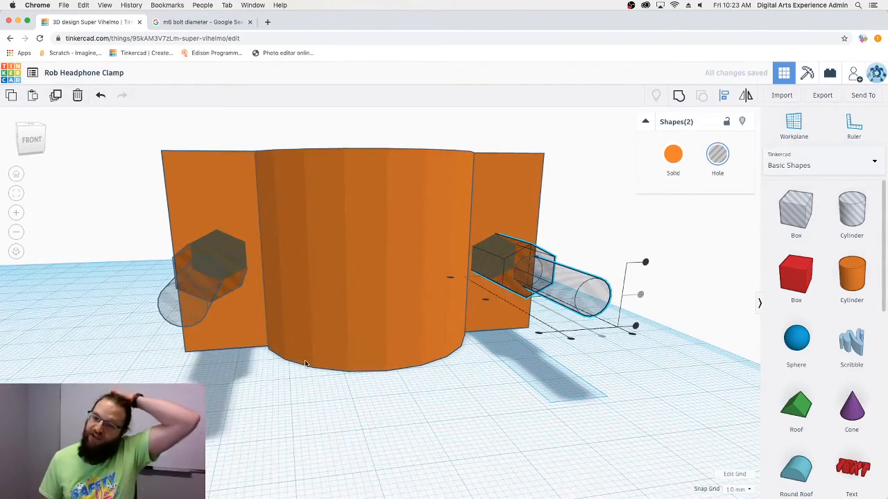
{"action": "right_click_drag", "start_coordinate": [233, 332], "coordinate": [264, 364]}
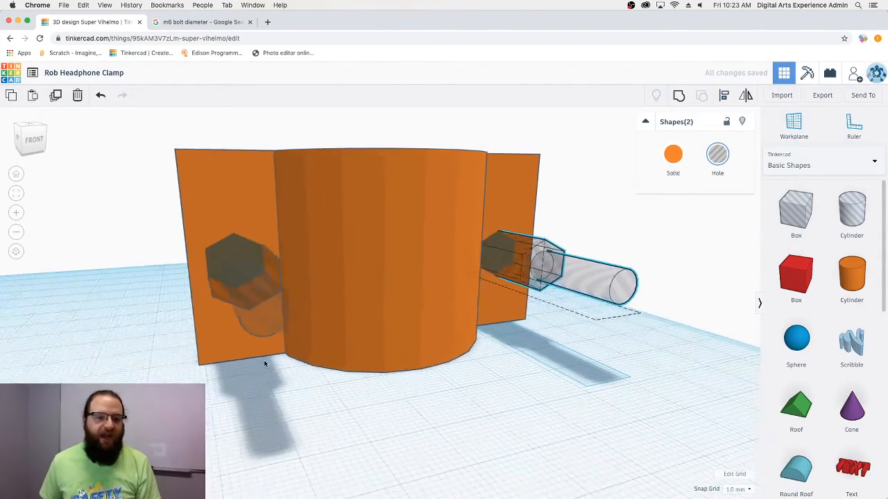
- Centre the left hexagon hole and its cylinder on each other with Align
{"action": "left_click", "coordinate": [247, 281]}
{"action": "left_click", "coordinate": [283, 324], "text": "shift"}
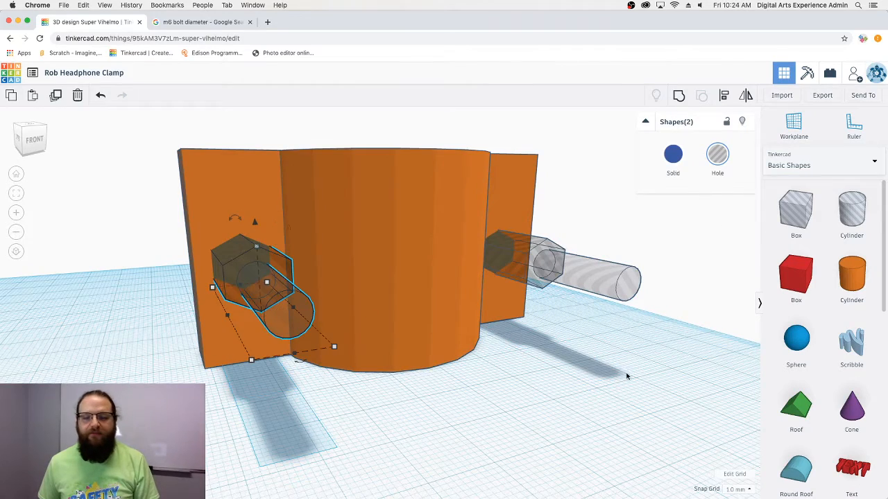
{"action": "right_click_drag", "start_coordinate": [627, 376], "coordinate": [597, 373]}
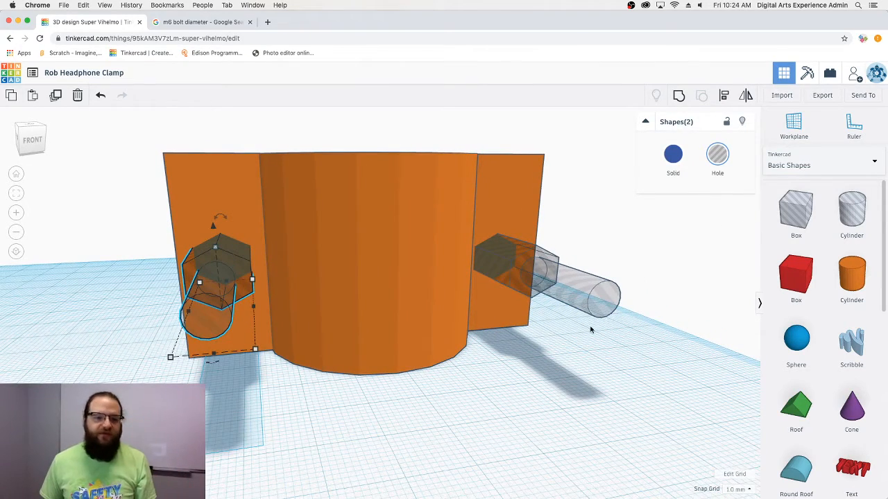
{"action": "left_click", "coordinate": [724, 96]}
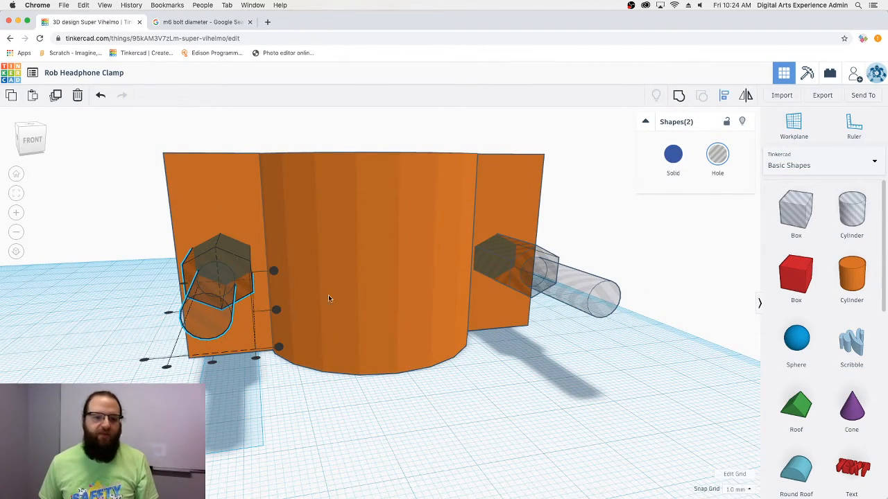
{"action": "left_click", "coordinate": [276, 310]}
{"action": "left_click", "coordinate": [213, 364]}
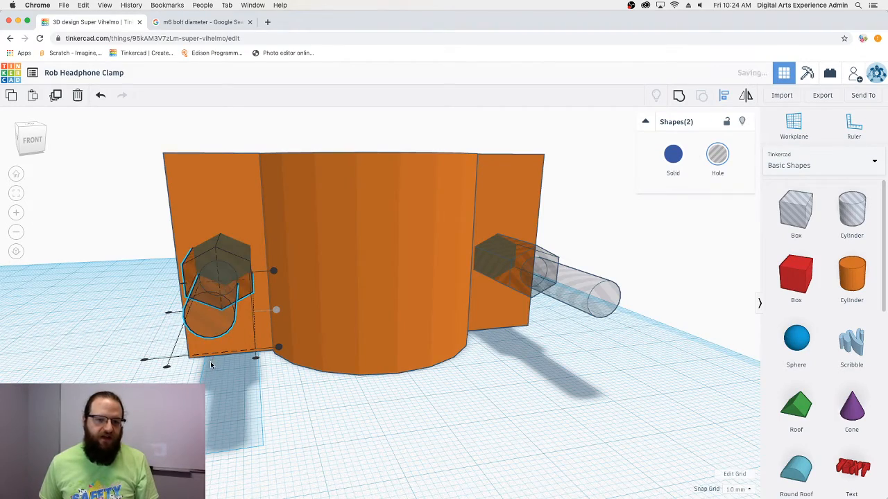
{"action": "right_click_drag", "start_coordinate": [260, 414], "coordinate": [588, 271]}
{"action": "left_click", "coordinate": [410, 454]}
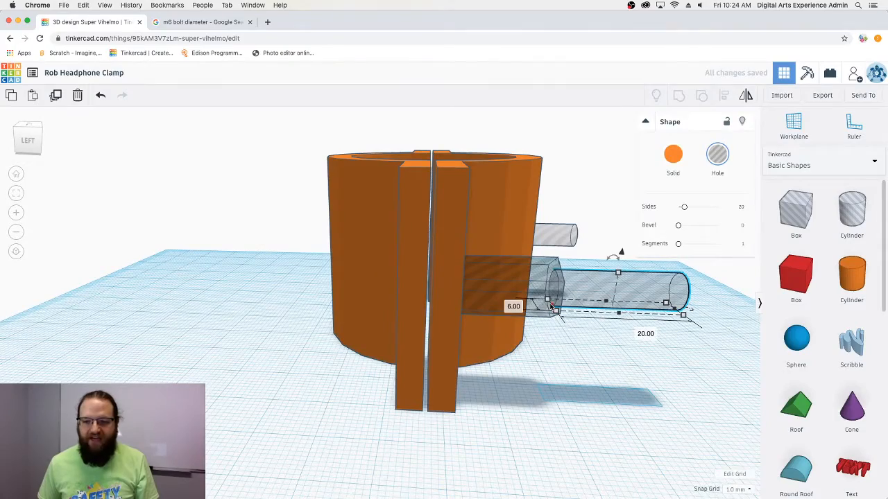
- Lengthen both 6 mm shaft hole cylinders so they pass through the flanges
{"action": "left_click_drag", "start_coordinate": [552, 306], "coordinate": [263, 293]}
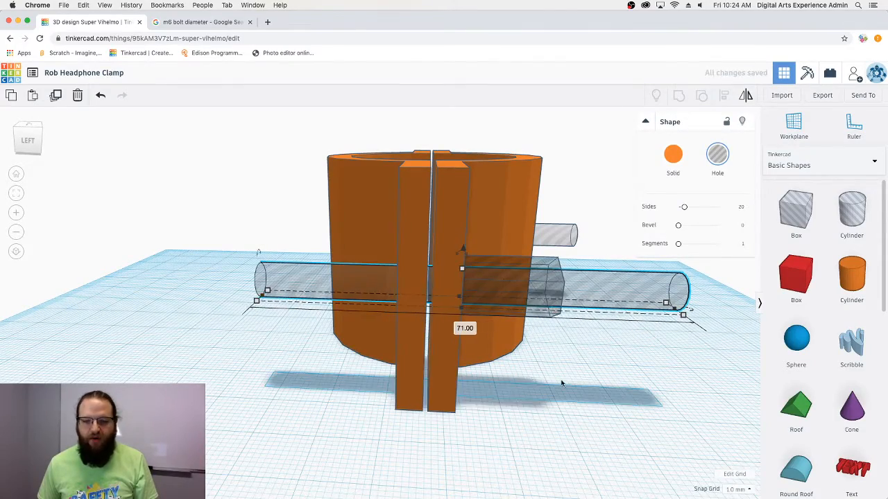
{"action": "right_click_drag", "start_coordinate": [264, 293], "coordinate": [257, 360]}
{"action": "left_click", "coordinate": [256, 361]}
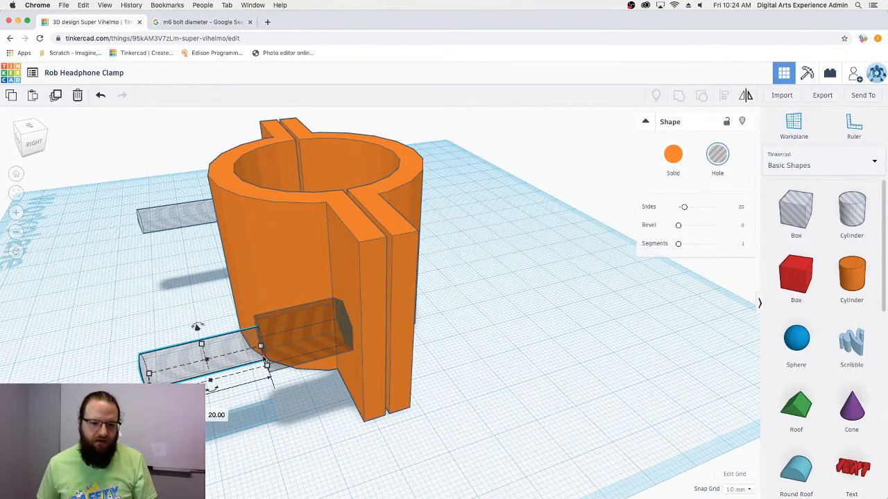
{"action": "left_click_drag", "start_coordinate": [264, 357], "coordinate": [517, 312]}
{"action": "right_click_drag", "start_coordinate": [254, 445], "coordinate": [460, 341]}
- Group the first nut hole with its shaft hole into one bolt hole
{"action": "left_click", "coordinate": [460, 341]}
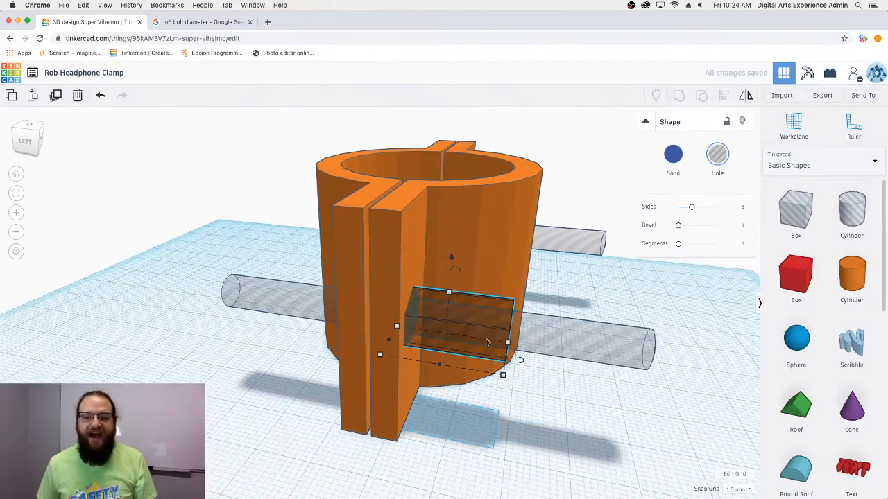
{"action": "left_click", "coordinate": [624, 343], "text": "shift"}
{"action": "right_click_drag", "start_coordinate": [624, 343], "coordinate": [647, 371]}
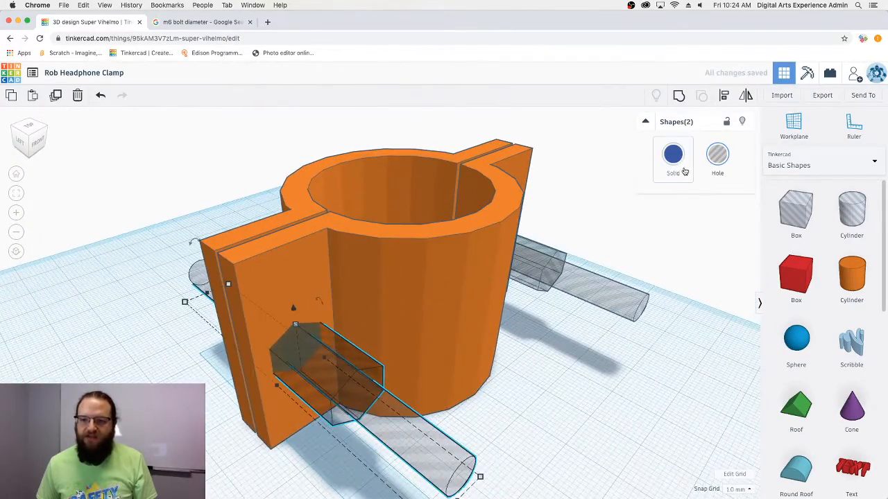
{"action": "left_click", "coordinate": [679, 96]}
- Group the other hexagon hole with its cylinder into a second bolt hole
{"action": "right_click_drag", "start_coordinate": [645, 330], "coordinate": [495, 314]}
{"action": "left_click", "coordinate": [495, 314]}
{"action": "left_click", "coordinate": [536, 404], "text": "shift"}
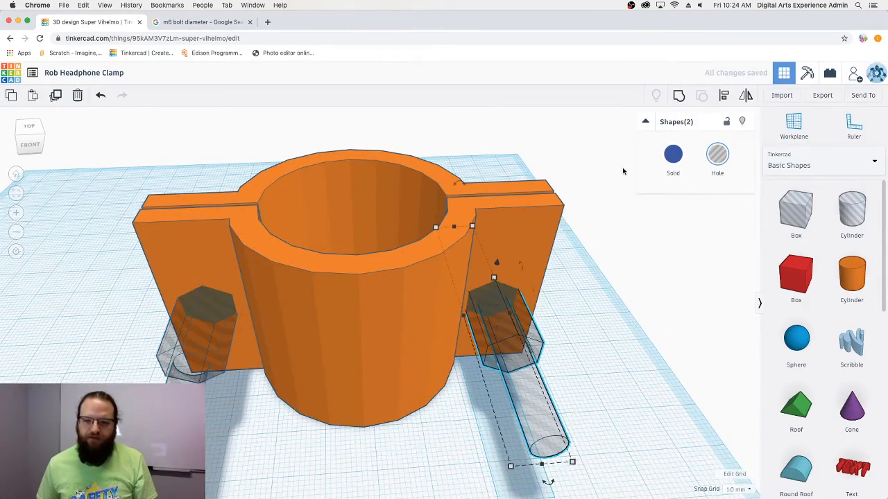
{"action": "left_click", "coordinate": [678, 96]}
{"action": "right_click_drag", "start_coordinate": [438, 459], "coordinate": [629, 452]}
{"action": "right_click_drag", "start_coordinate": [517, 360], "coordinate": [527, 410]}
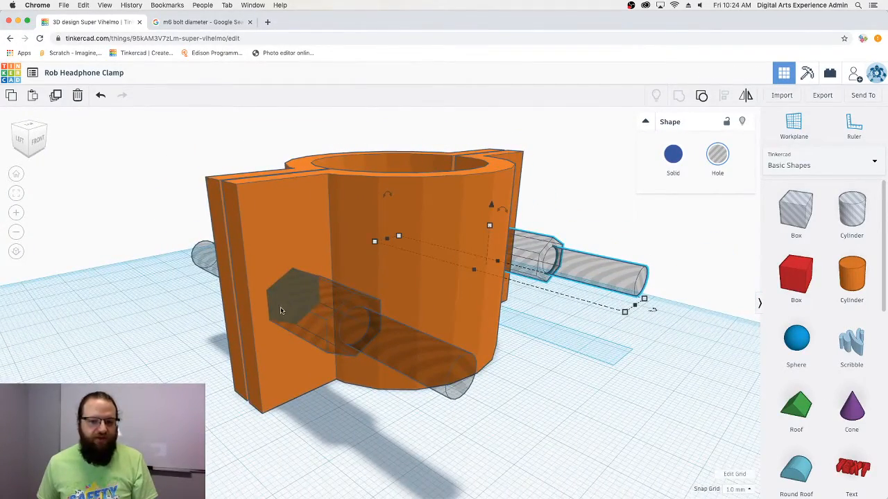
{"action": "mouse_move", "coordinate": [281, 311]}
{"action": "right_mouse_down"}
{"action": "mouse_move", "coordinate": [407, 321]}
{"action": "mouse_move", "coordinate": [486, 350]}
{"action": "mouse_move", "coordinate": [527, 354]}
{"action": "mouse_move", "coordinate": [383, 359]}
{"action": "mouse_move", "coordinate": [277, 294]}
{"action": "right_mouse_up"}
{"action": "right_click_drag", "start_coordinate": [534, 413], "coordinate": [455, 385]}
{"action": "right_click_drag", "start_coordinate": [284, 350], "coordinate": [331, 362]}
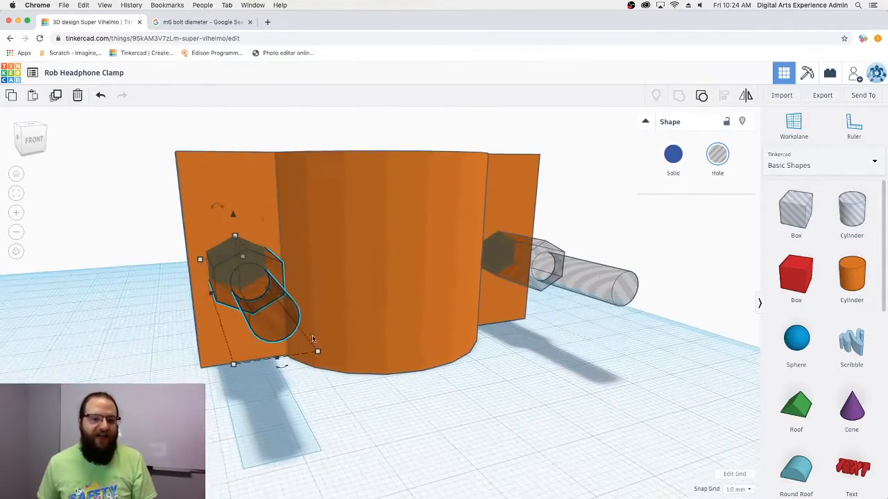
- Try cutting the left bolt hole into the clamp, then undo it
{"action": "left_click_drag", "start_coordinate": [102, 187], "coordinate": [307, 364]}
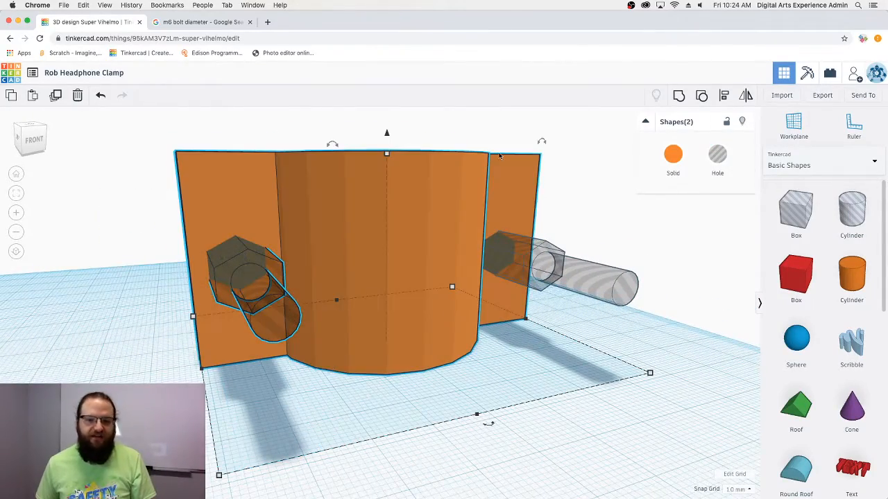
{"action": "left_click", "coordinate": [679, 97]}
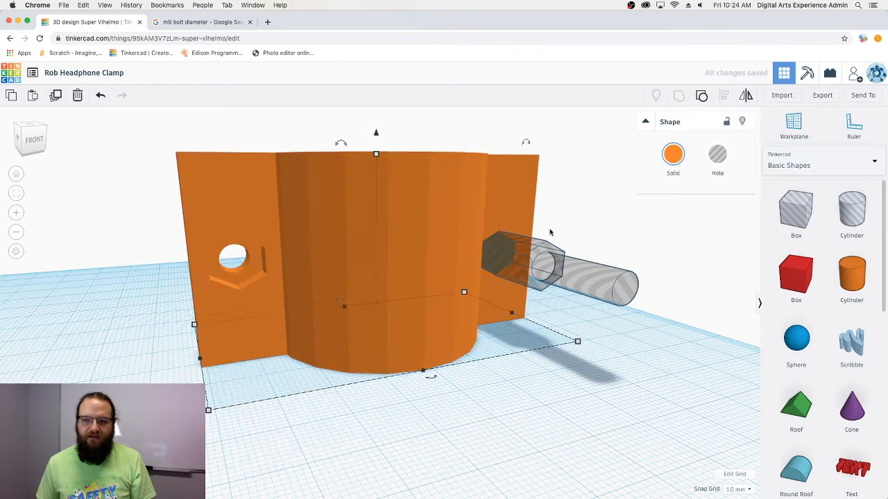
{"action": "key", "text": "ctrl+z"}
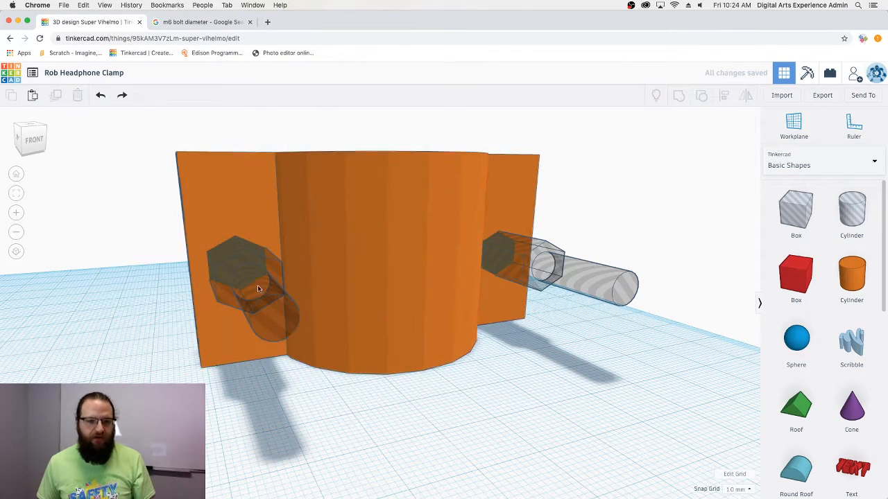
{"action": "left_click_drag", "start_coordinate": [346, 409], "coordinate": [196, 220]}
{"action": "left_click", "coordinate": [723, 97]}
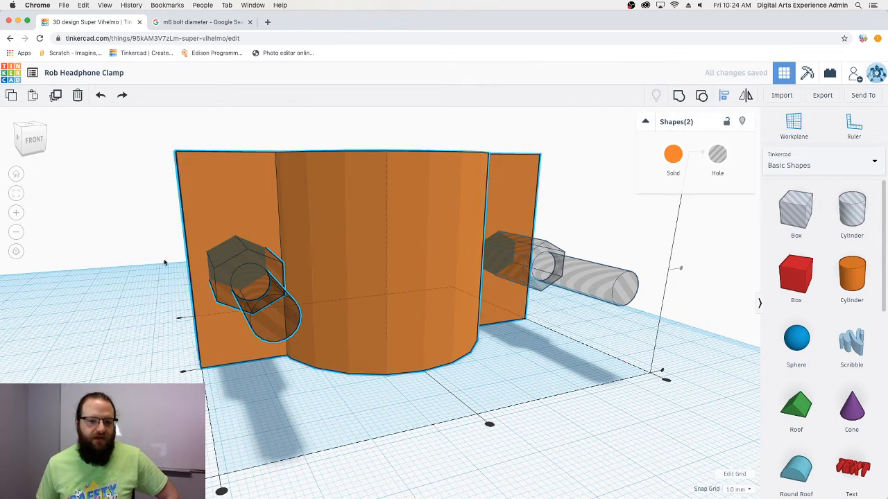
{"action": "left_click", "coordinate": [682, 268]}
{"action": "mouse_move", "coordinate": [683, 267]}
{"action": "right_mouse_down"}
{"action": "mouse_move", "coordinate": [658, 271]}
{"action": "mouse_move", "coordinate": [683, 261]}
{"action": "right_mouse_up"}
{"action": "right_click_drag", "start_coordinate": [409, 343], "coordinate": [324, 338]}
{"action": "right_click_drag", "start_coordinate": [176, 303], "coordinate": [239, 299]}
{"action": "right_click_drag", "start_coordinate": [211, 268], "coordinate": [426, 287]}
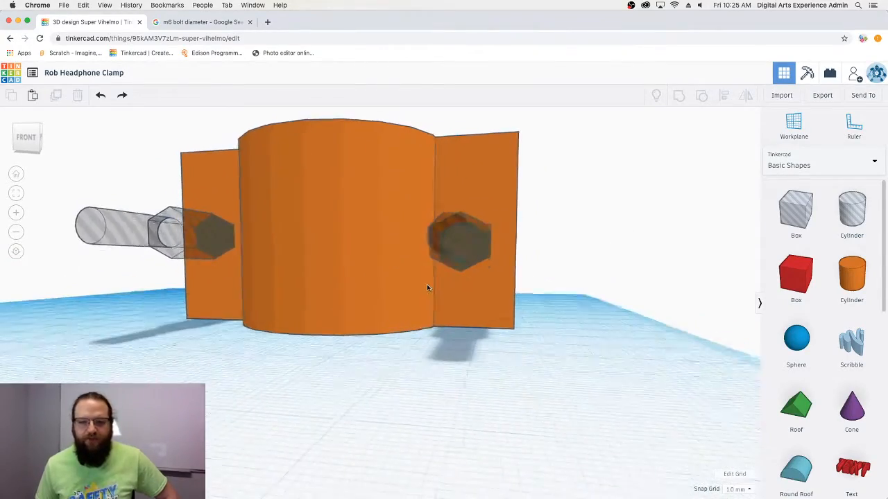
- Align the right nut hole centred on the clamp body
{"action": "left_click_drag", "start_coordinate": [589, 310], "coordinate": [414, 178]}
{"action": "left_click", "coordinate": [723, 95]}
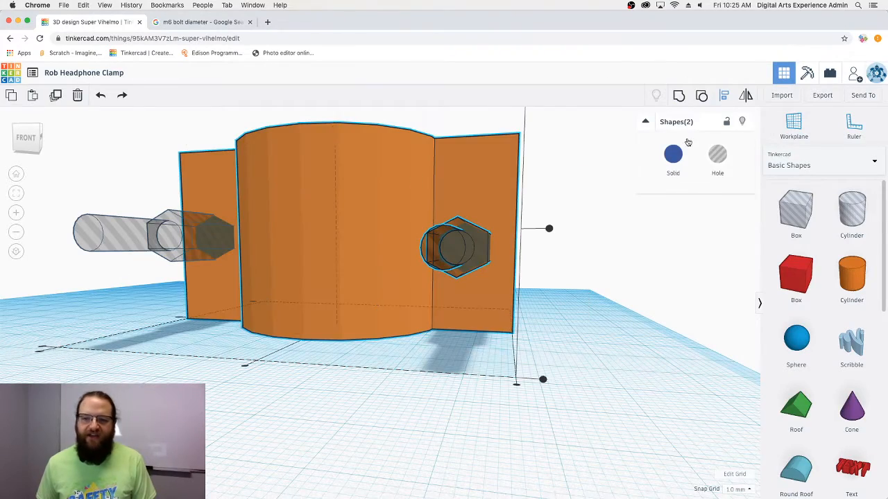
{"action": "left_click", "coordinate": [548, 228]}
{"action": "left_click", "coordinate": [575, 259]}
{"action": "right_click_drag", "start_coordinate": [574, 259], "coordinate": [521, 303]}
- Nudge the right nut hole one step right and back left
{"action": "left_click", "coordinate": [477, 255]}
{"action": "key", "text": "Right"}
{"action": "key", "text": "Right"}
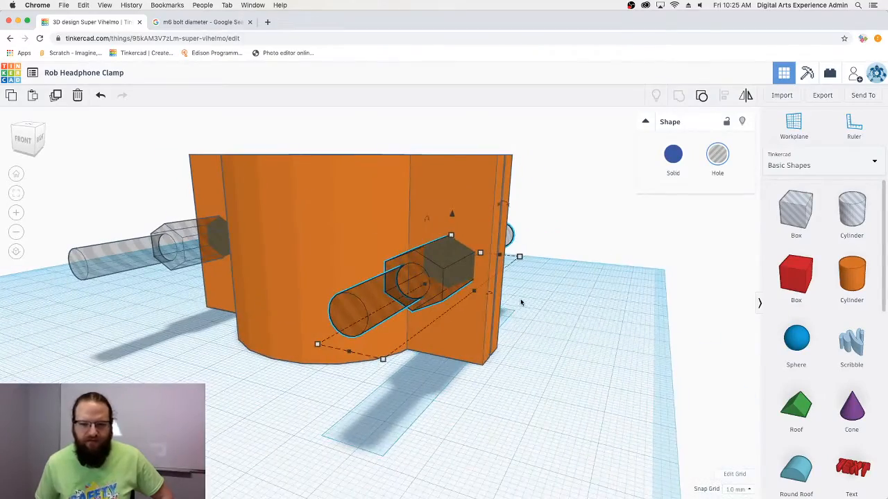
{"action": "key", "text": "Left"}
{"action": "right_click_drag", "start_coordinate": [453, 301], "coordinate": [516, 291]}
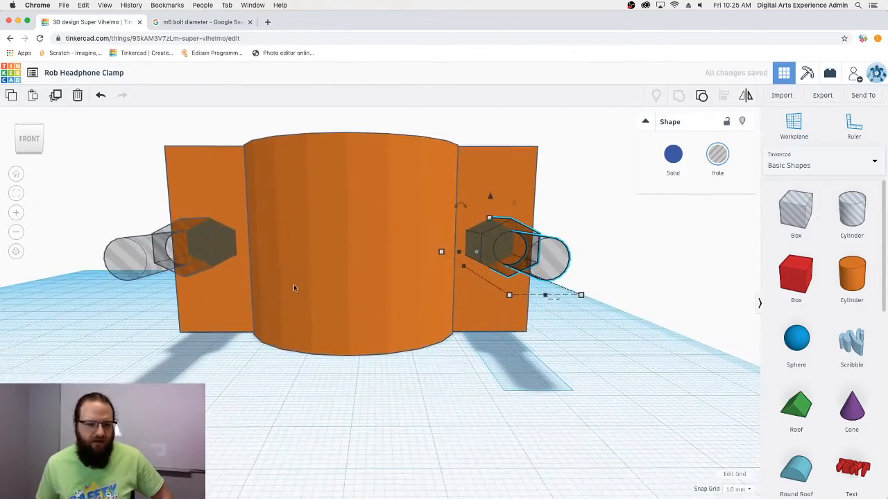
{"action": "right_click_drag", "start_coordinate": [293, 283], "coordinate": [313, 305]}
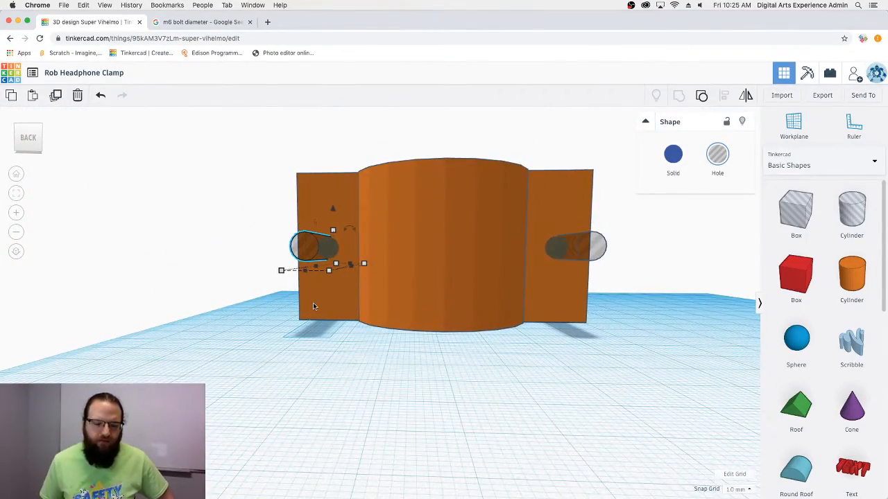
- Select the body and both bolt holes and group them into one orange solid
{"action": "left_click", "coordinate": [339, 358]}
{"action": "right_click_drag", "start_coordinate": [340, 359], "coordinate": [478, 251]}
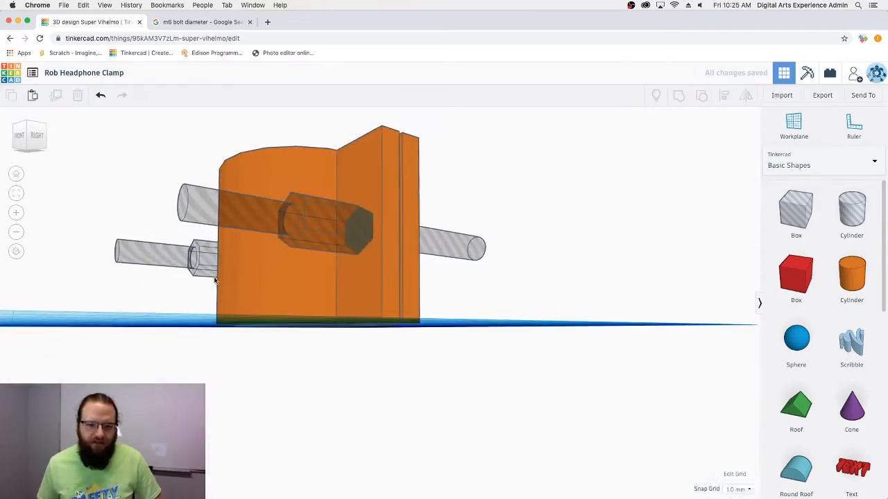
{"action": "right_click_drag", "start_coordinate": [215, 278], "coordinate": [437, 306]}
{"action": "scroll", "coordinate": [206, 266], "scroll_direction": "up", "scroll_amount": 10}
{"action": "scroll", "coordinate": [206, 265], "scroll_direction": "down", "scroll_amount": 10}
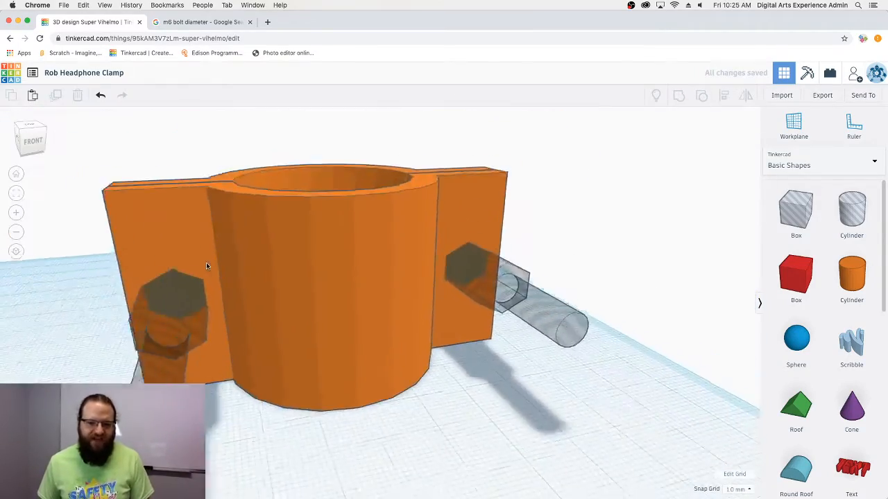
{"action": "right_click_drag", "start_coordinate": [206, 265], "coordinate": [218, 305]}
{"action": "left_click_drag", "start_coordinate": [161, 226], "coordinate": [473, 375]}
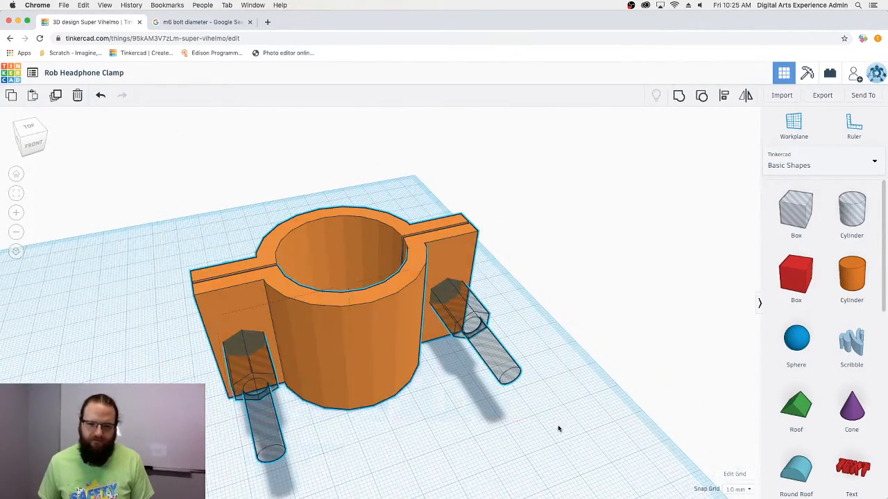
{"action": "left_click", "coordinate": [555, 374]}
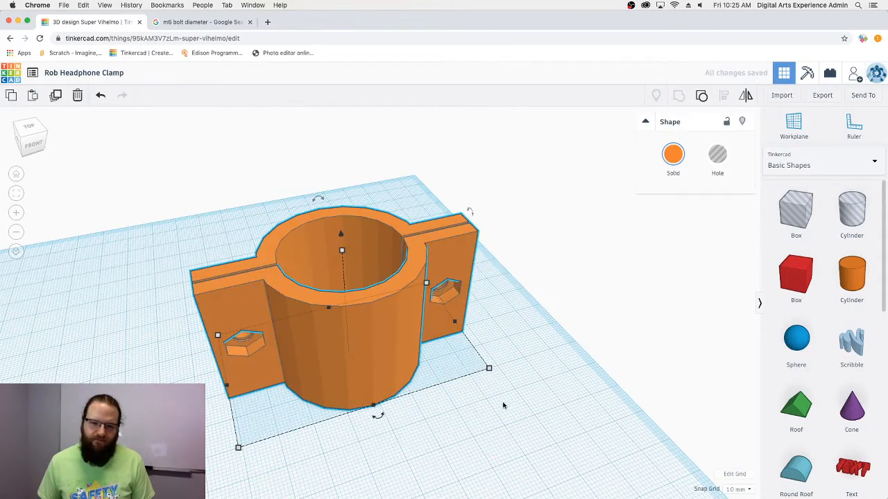
{"action": "right_click_drag", "start_coordinate": [565, 429], "coordinate": [529, 362]}
{"action": "left_click", "coordinate": [557, 325]}
{"action": "right_click_drag", "start_coordinate": [558, 325], "coordinate": [435, 316]}
{"action": "right_click_drag", "start_coordinate": [435, 267], "coordinate": [415, 350]}
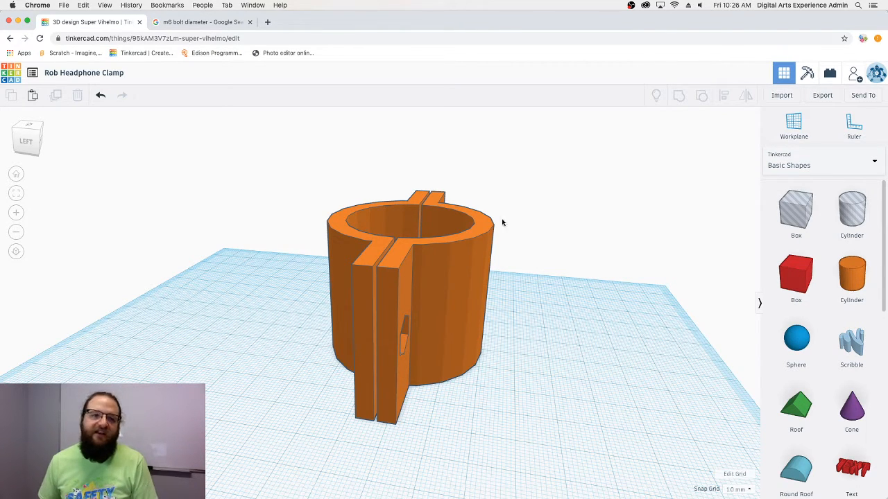
{"action": "right_click_drag", "start_coordinate": [630, 213], "coordinate": [415, 271]}
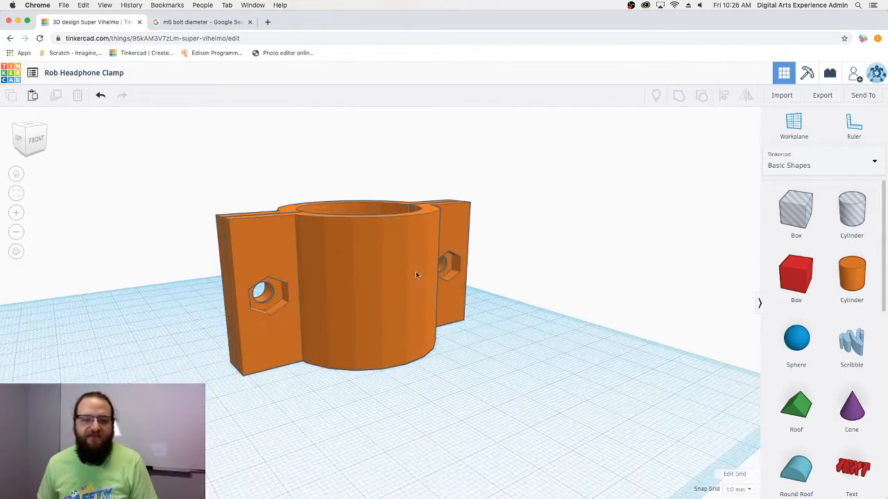
{"action": "right_click_drag", "start_coordinate": [462, 238], "coordinate": [524, 286]}
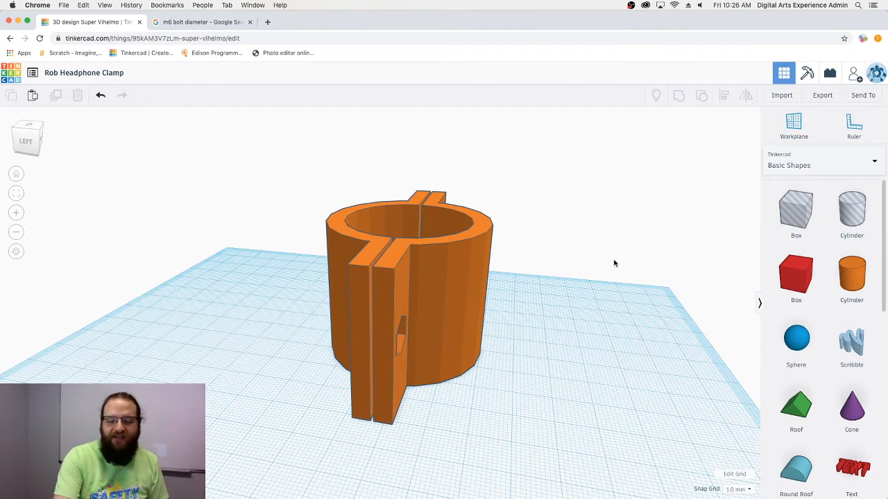
{"action": "right_click_drag", "start_coordinate": [659, 330], "coordinate": [594, 383]}
{"action": "right_click_drag", "start_coordinate": [704, 342], "coordinate": [392, 282]}
{"action": "right_click_drag", "start_coordinate": [495, 360], "coordinate": [555, 362]}
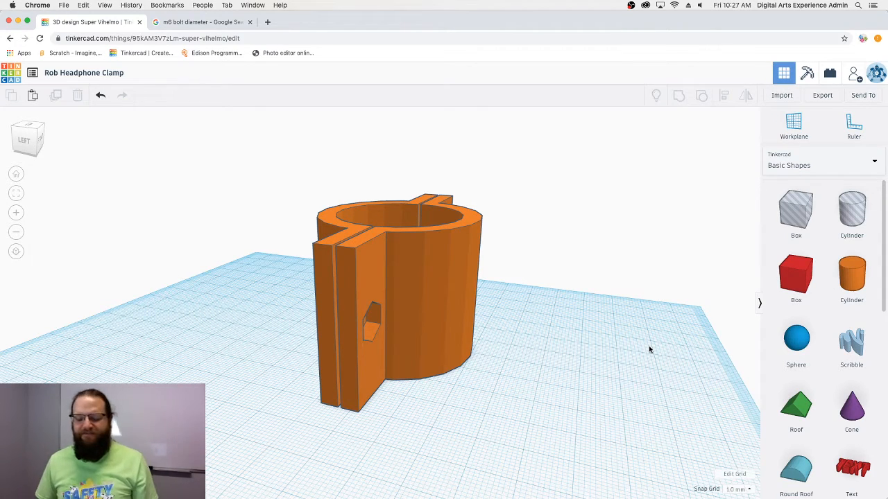
{"action": "mouse_move", "coordinate": [575, 393]}
{"action": "right_mouse_down"}
{"action": "mouse_move", "coordinate": [628, 381]}
{"action": "mouse_move", "coordinate": [598, 394]}
{"action": "mouse_move", "coordinate": [548, 389]}
{"action": "mouse_move", "coordinate": [572, 387]}
{"action": "right_mouse_up"}
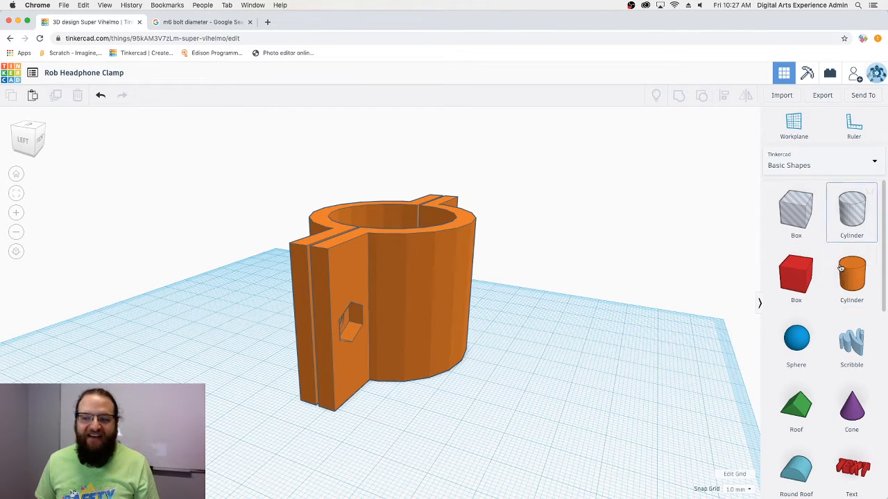
- Dismiss the browser context menu and place a solid cylinder beside the clamp
{"action": "right_click", "coordinate": [837, 357]}
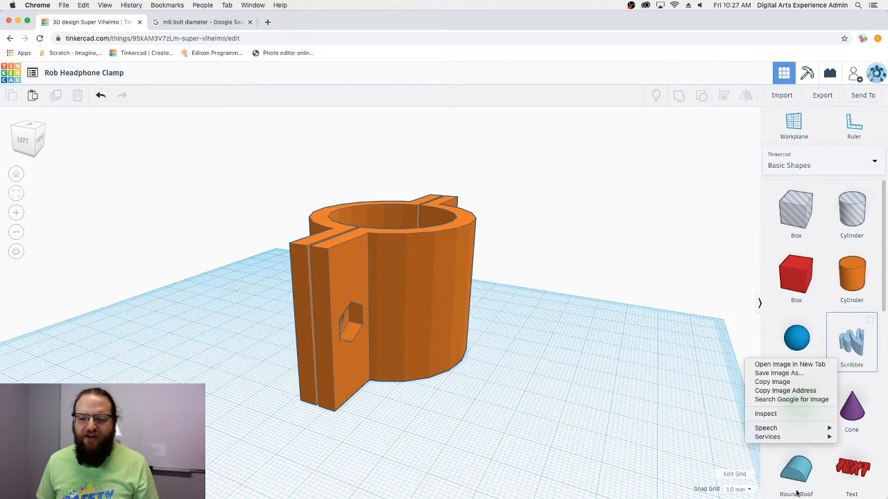
{"action": "left_click", "coordinate": [797, 491]}
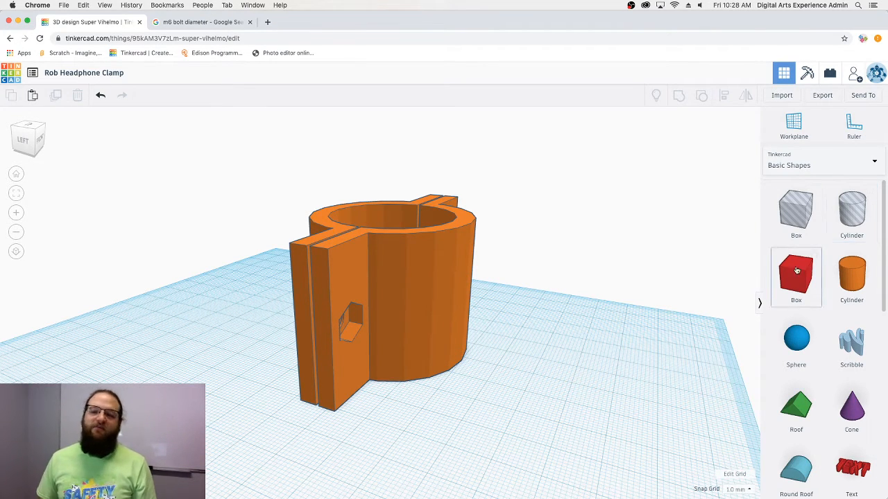
{"action": "left_click_drag", "start_coordinate": [852, 274], "coordinate": [546, 382]}
{"action": "right_click_drag", "start_coordinate": [622, 420], "coordinate": [618, 419]}
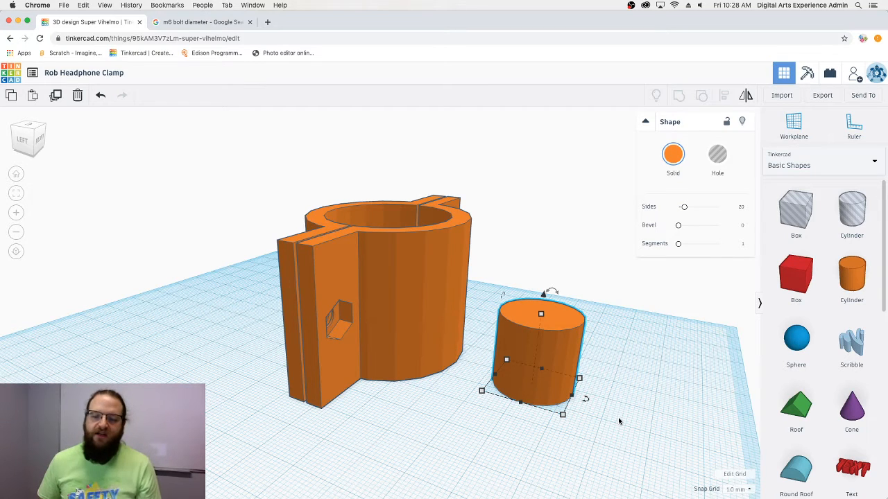
- Set the cylinder's footprint to 30 mm across
{"action": "mouse_move", "coordinate": [561, 411]}
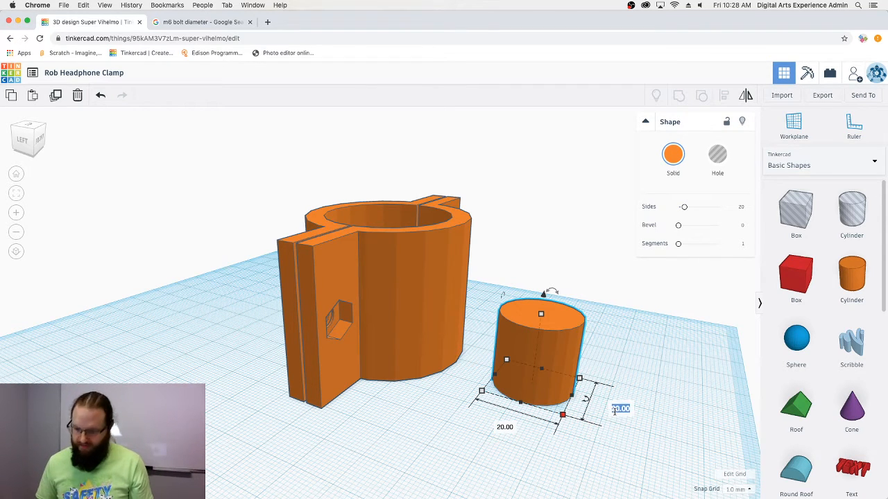
{"action": "type", "text": "0"}
{"action": "key", "text": "Return"}
{"action": "right_click_drag", "start_coordinate": [627, 462], "coordinate": [666, 448]}
{"action": "mouse_move", "coordinate": [581, 282]}
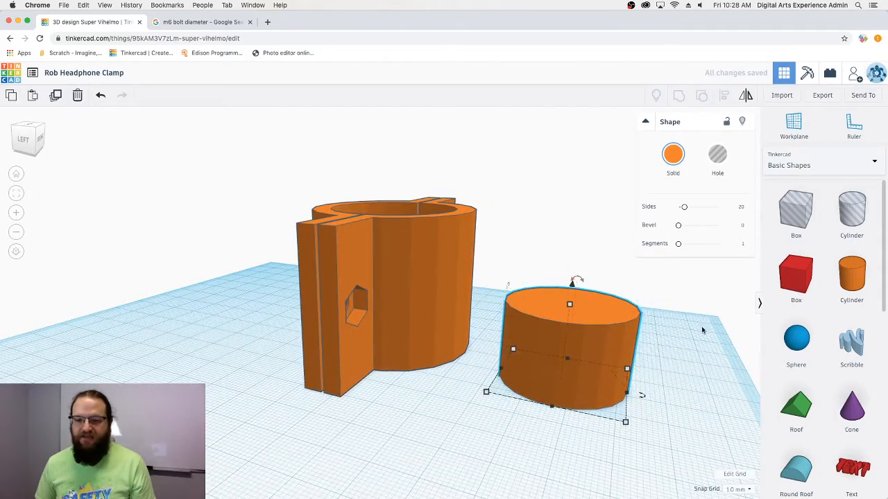
{"action": "right_click_drag", "start_coordinate": [699, 331], "coordinate": [647, 328]}
{"action": "scroll", "coordinate": [645, 328], "scroll_direction": "up", "scroll_amount": 10}
{"action": "scroll", "coordinate": [645, 328], "scroll_direction": "down", "scroll_amount": 10}
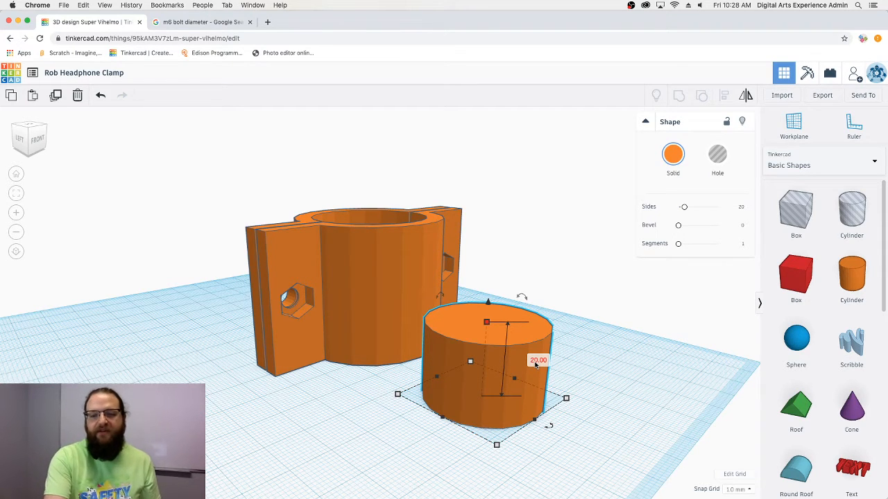
- Set the cylinder height to 60 mm and undo an accidental oval stretch
{"action": "left_click", "coordinate": [536, 360]}
{"action": "type", "text": "6"}
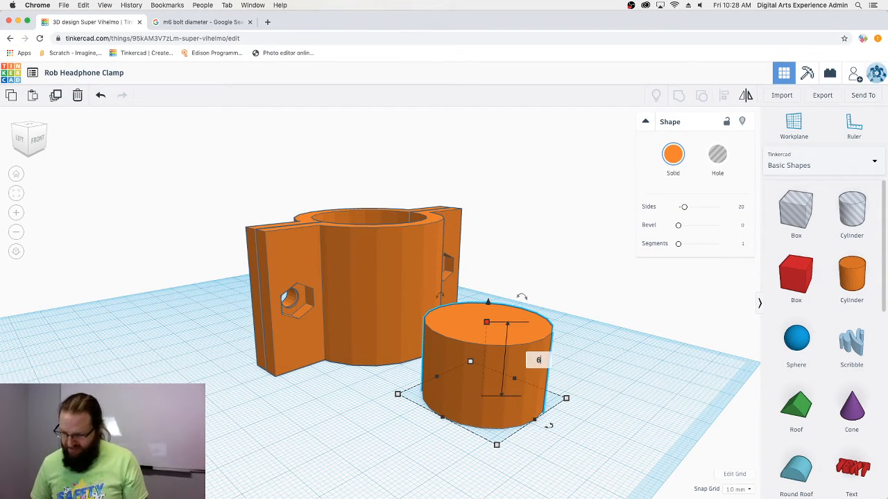
{"action": "type", "text": "0"}
{"action": "key", "text": "Return"}
{"action": "scroll", "coordinate": [469, 403], "scroll_direction": "up", "scroll_amount": 8}
{"action": "scroll", "coordinate": [463, 400], "scroll_direction": "down", "scroll_amount": 10}
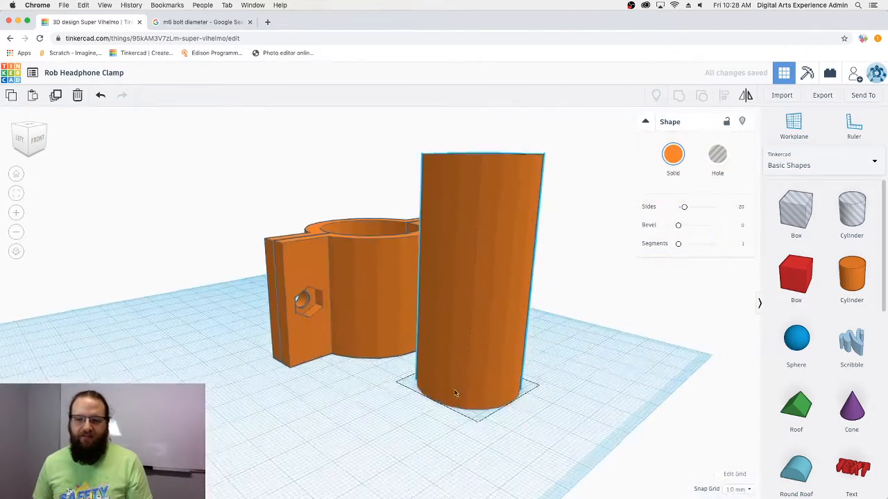
{"action": "right_click_drag", "start_coordinate": [455, 393], "coordinate": [367, 360]}
{"action": "scroll", "coordinate": [403, 340], "scroll_direction": "up", "scroll_amount": 4}
{"action": "scroll", "coordinate": [403, 340], "scroll_direction": "down", "scroll_amount": 10}
{"action": "left_click_drag", "start_coordinate": [378, 326], "coordinate": [307, 371]}
{"action": "key", "text": "super+z"}
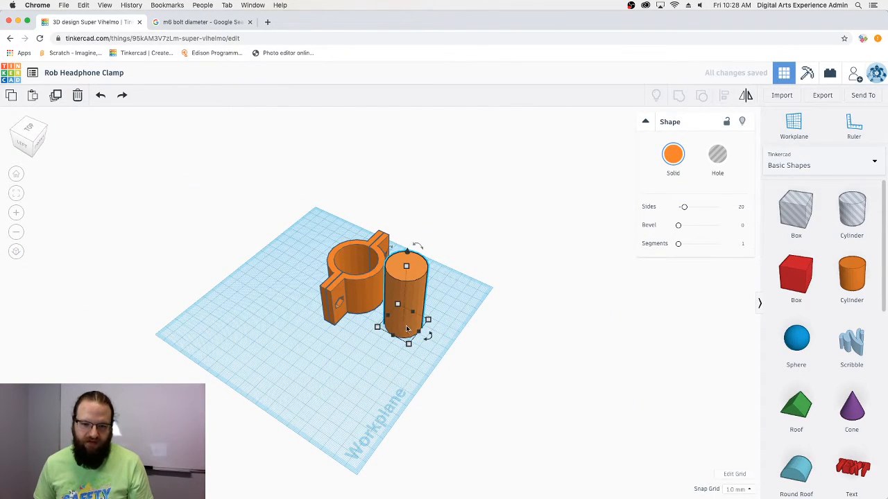
- Move the cylinder before the clamp, rotate it -90°, and set elevation 0
{"action": "left_click_drag", "start_coordinate": [407, 329], "coordinate": [336, 376]}
{"action": "right_click_drag", "start_coordinate": [405, 409], "coordinate": [427, 298]}
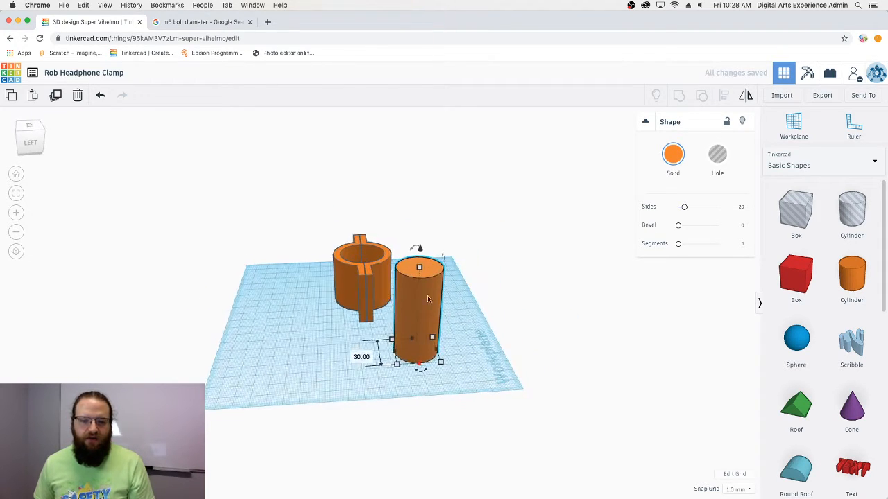
{"action": "left_click_drag", "start_coordinate": [416, 247], "coordinate": [455, 291]}
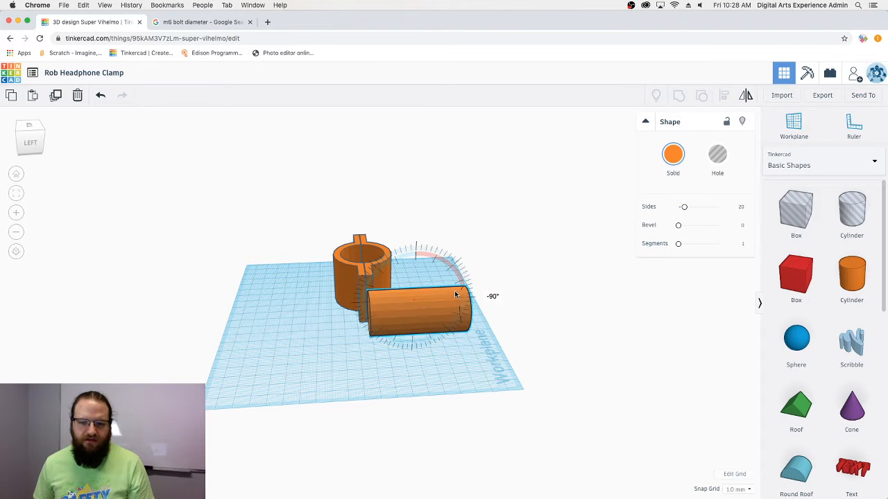
{"action": "right_click_drag", "start_coordinate": [387, 359], "coordinate": [396, 245]}
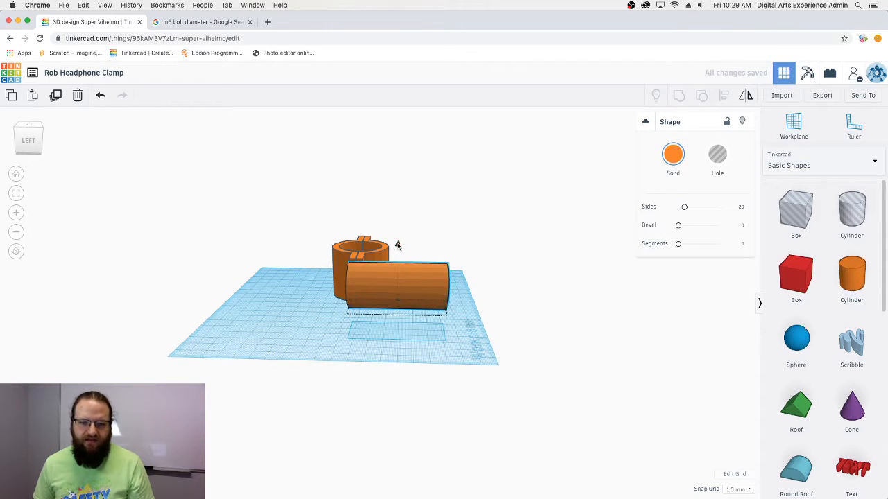
{"action": "type", "text": "00"}
{"action": "key", "text": "Return"}
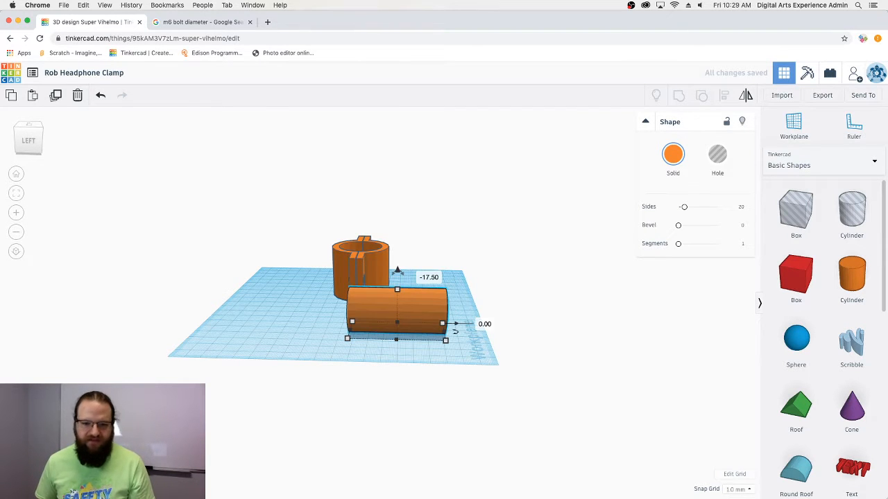
{"action": "left_click", "coordinate": [397, 384]}
{"action": "right_click_drag", "start_coordinate": [375, 337], "coordinate": [433, 366]}
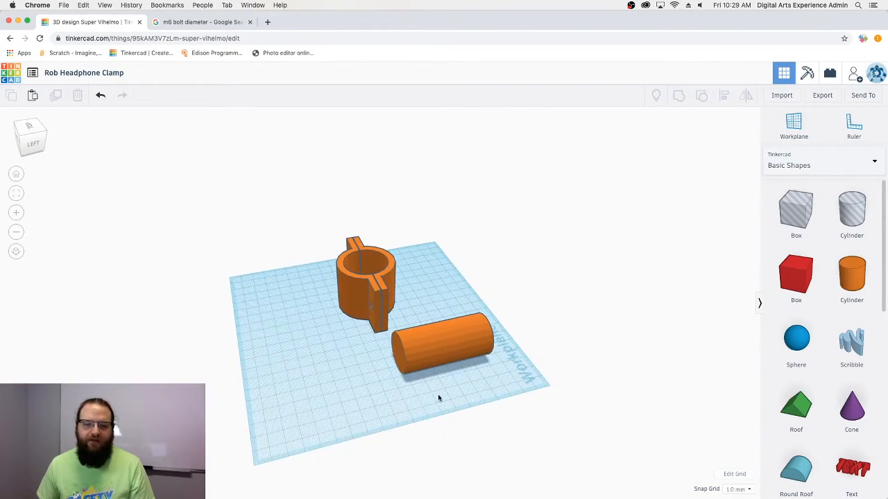
{"action": "right_click_drag", "start_coordinate": [438, 397], "coordinate": [267, 328]}
{"action": "left_click", "coordinate": [796, 139]}
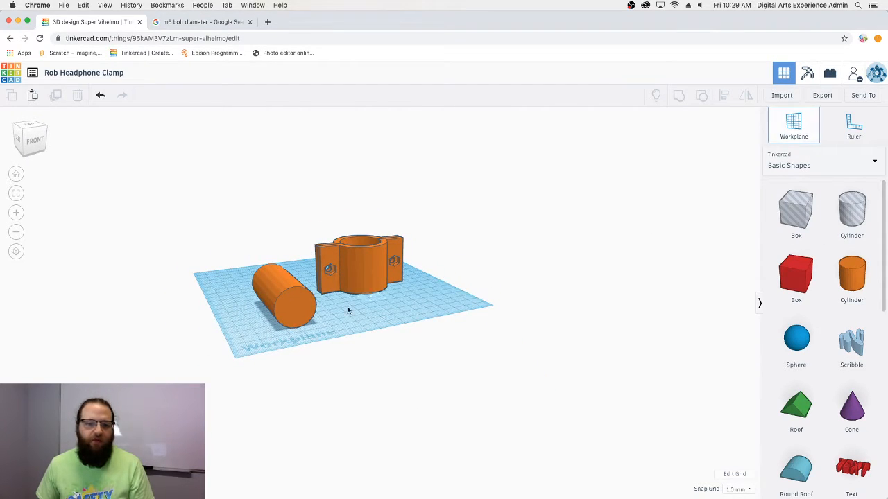
- Place a new red box on the lying orange cylinder's end face
{"action": "left_click", "coordinate": [298, 309]}
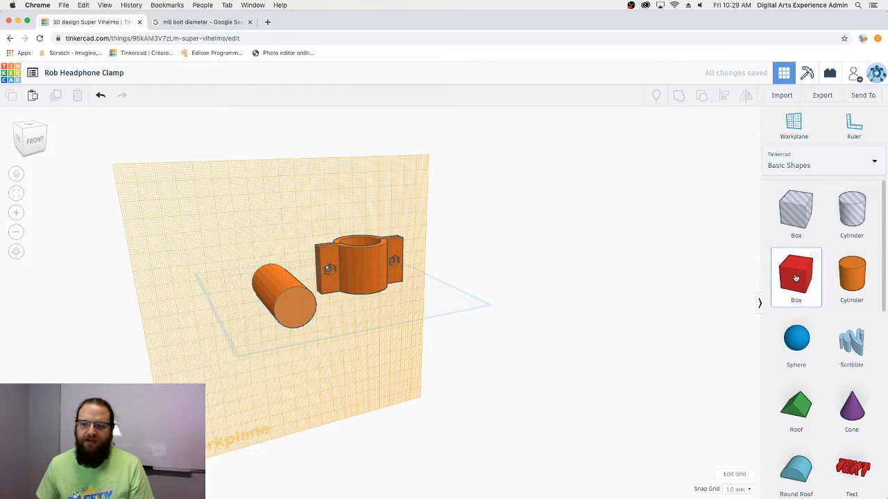
{"action": "left_click_drag", "start_coordinate": [798, 277], "coordinate": [303, 294]}
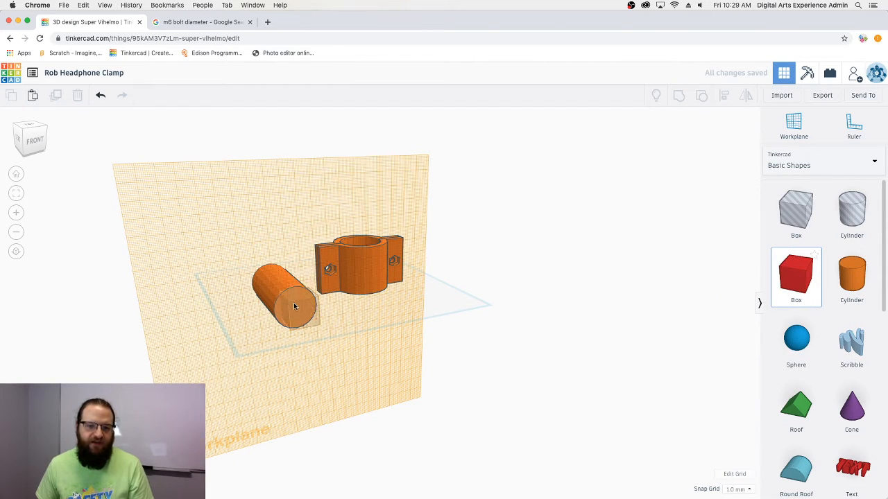
{"action": "left_click", "coordinate": [294, 303]}
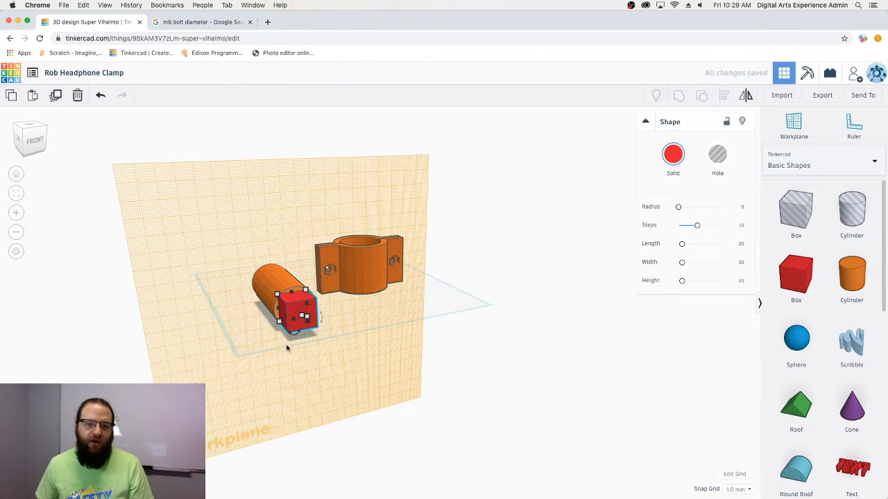
{"action": "right_click_drag", "start_coordinate": [288, 349], "coordinate": [230, 376]}
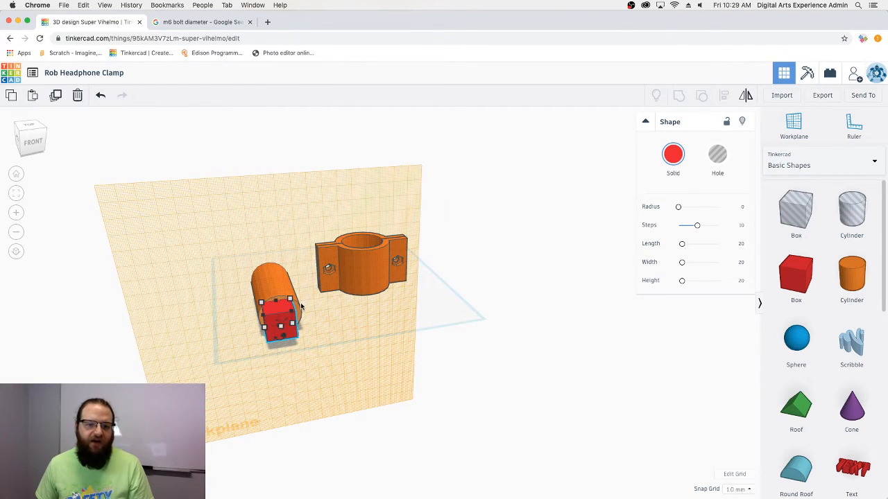
{"action": "right_click_drag", "start_coordinate": [280, 285], "coordinate": [191, 332]}
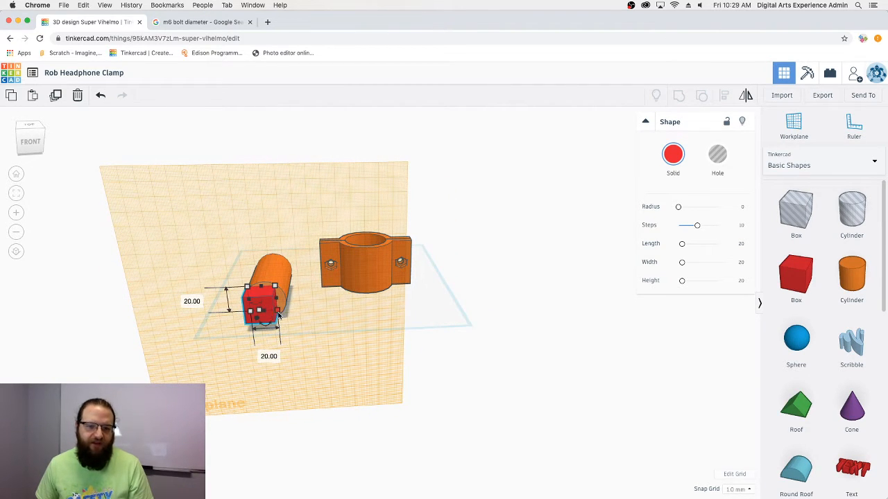
- Widen the red box to 30 mm
{"action": "left_click", "coordinate": [269, 356]}
{"action": "type", "text": "30"}
{"action": "key", "text": "Return"}
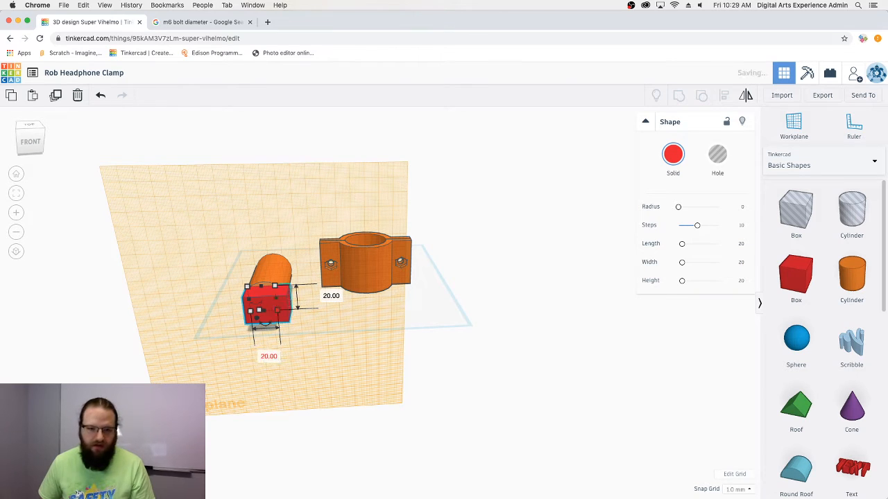
{"action": "left_click", "coordinate": [245, 367]}
{"action": "right_click_drag", "start_coordinate": [246, 368], "coordinate": [331, 381]}
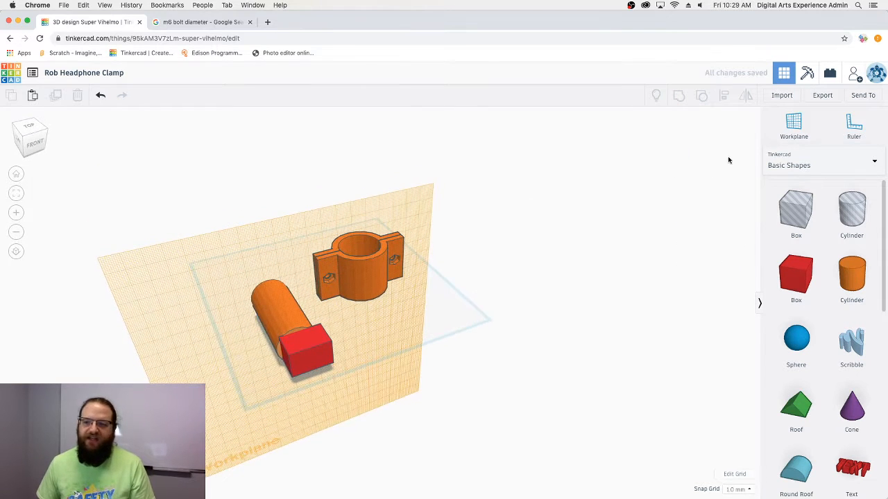
- Reset to the default workplane and centre the box on the cylinder with Align
{"action": "left_click", "coordinate": [793, 125]}
{"action": "left_click", "coordinate": [547, 368]}
{"action": "left_click_drag", "start_coordinate": [323, 372], "coordinate": [248, 322]}
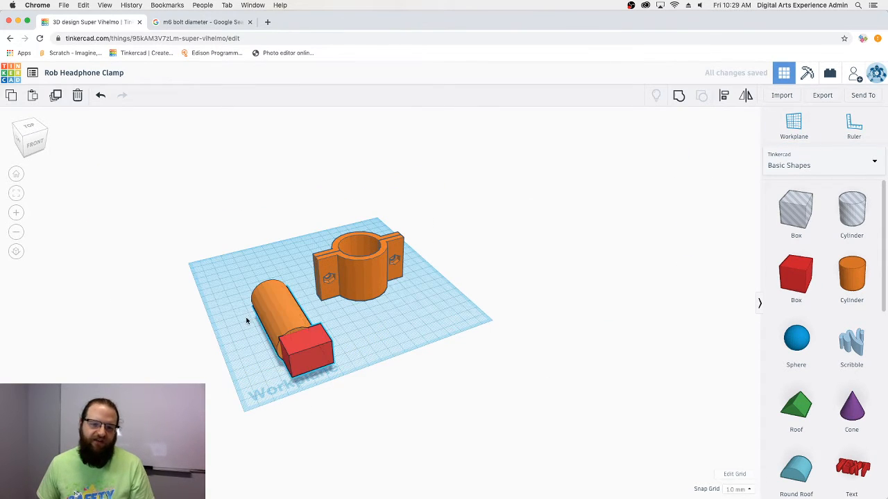
{"action": "left_click", "coordinate": [722, 98]}
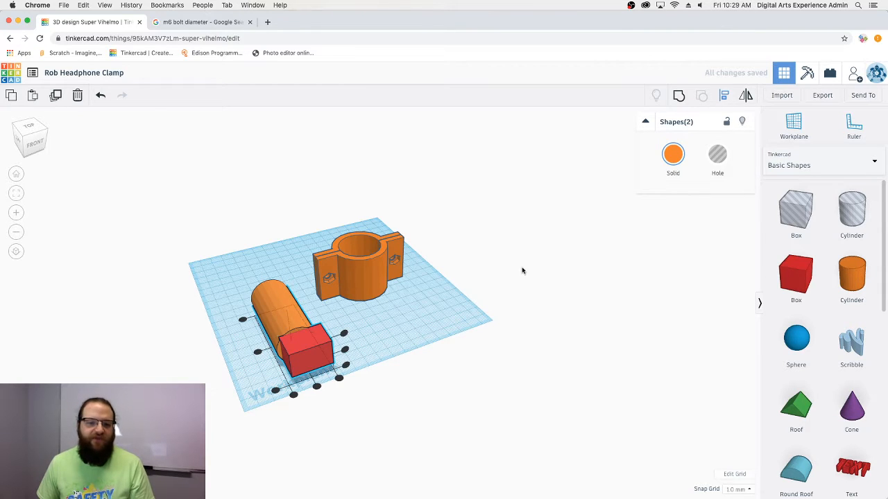
{"action": "left_click", "coordinate": [317, 386]}
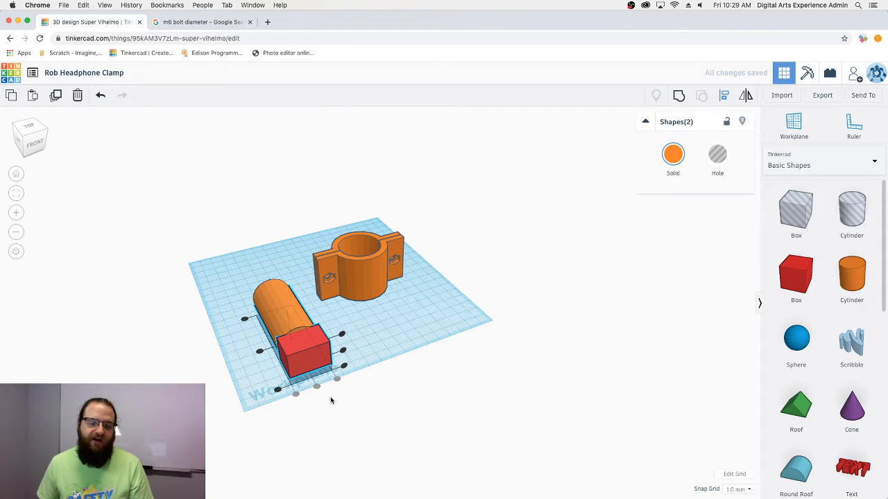
{"action": "left_click", "coordinate": [375, 406]}
{"action": "right_click_drag", "start_coordinate": [377, 407], "coordinate": [446, 363]}
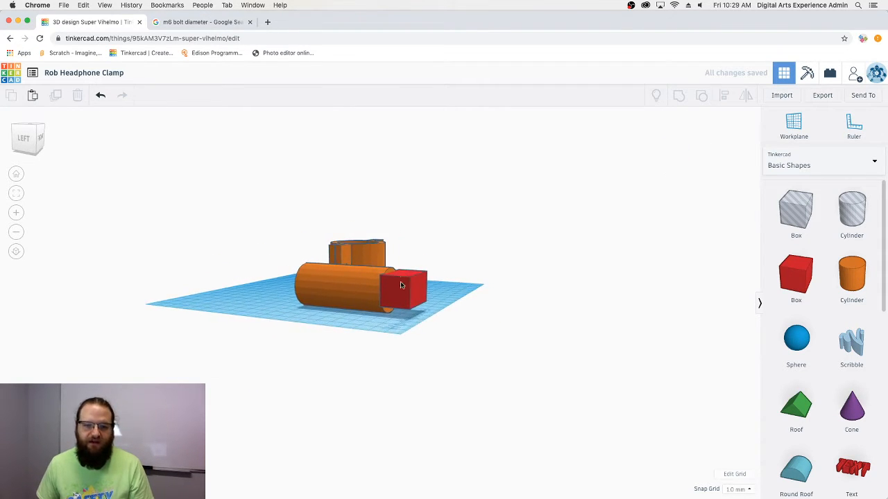
- Raise the red box off the workplane, nudging it up two steps
{"action": "left_click", "coordinate": [400, 294]}
{"action": "left_click_drag", "start_coordinate": [405, 255], "coordinate": [405, 242]}
{"action": "right_click_drag", "start_coordinate": [404, 241], "coordinate": [380, 301]}
{"action": "right_click_drag", "start_coordinate": [396, 337], "coordinate": [380, 277]}
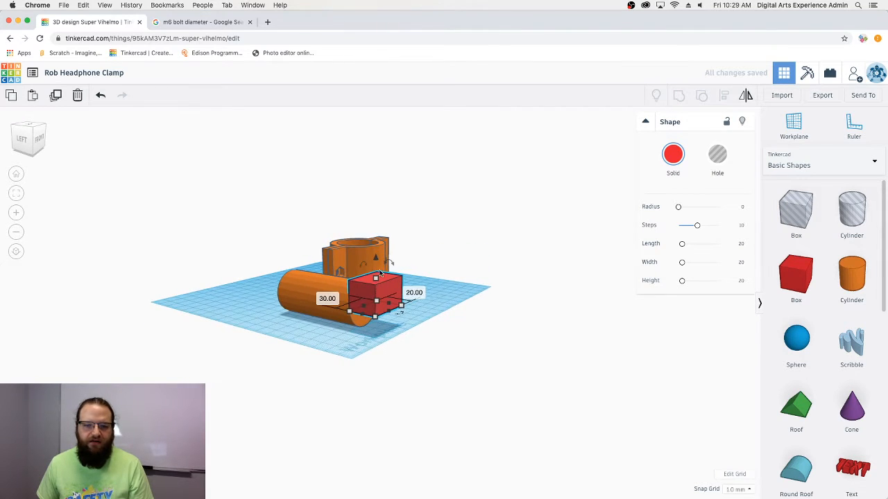
{"action": "key", "text": "ctrl+Up"}
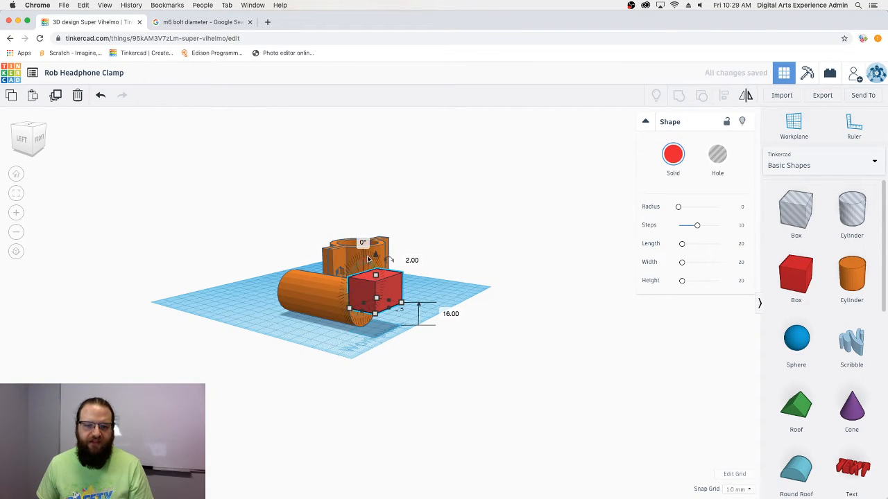
{"action": "key", "text": "ctrl+Up"}
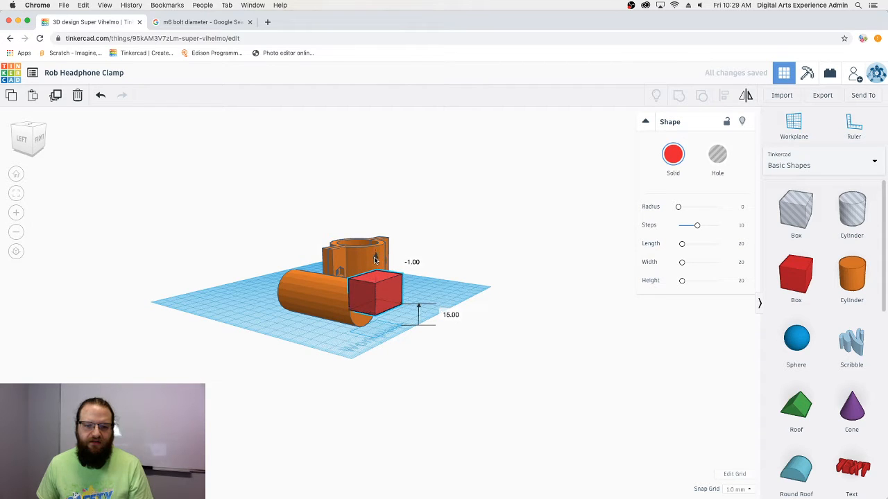
{"action": "right_click_drag", "start_coordinate": [337, 349], "coordinate": [389, 278]}
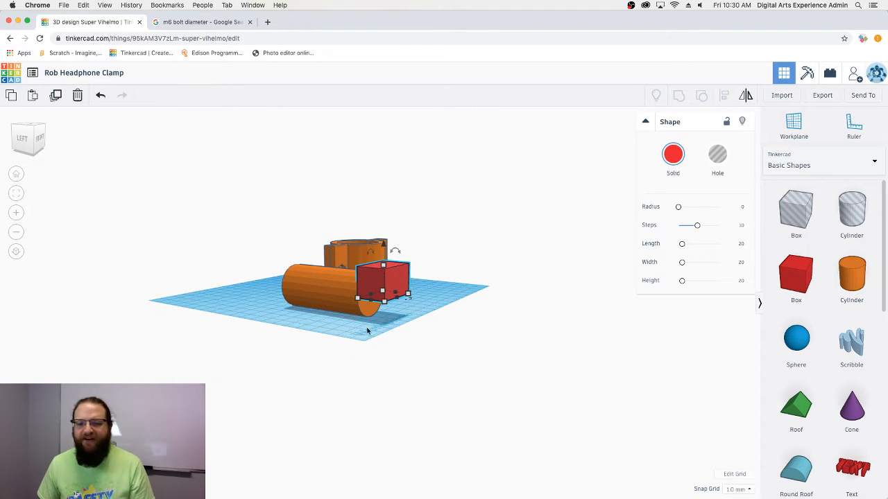
{"action": "right_click_drag", "start_coordinate": [367, 331], "coordinate": [430, 346]}
- Stretch the box to 108.50 along the cylinder, make it a hole, and group both
{"action": "left_click_drag", "start_coordinate": [435, 344], "coordinate": [310, 328]}
{"action": "left_click", "coordinate": [717, 154]}
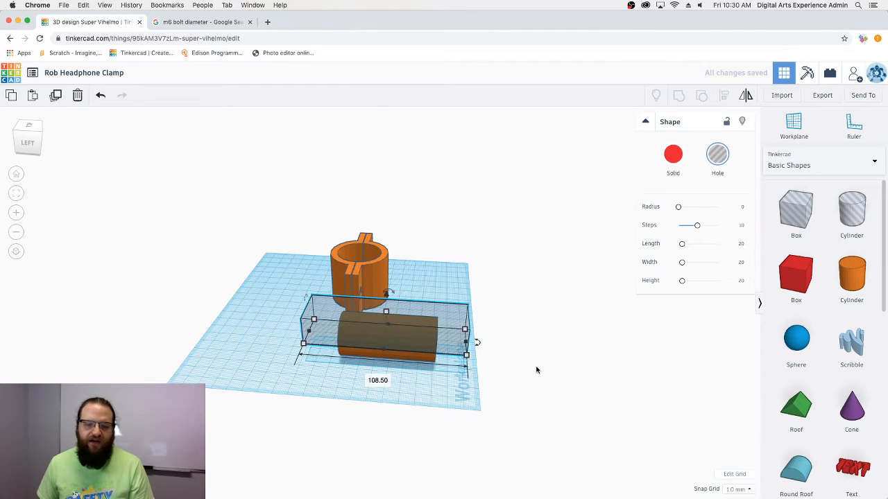
{"action": "left_click", "coordinate": [454, 396]}
{"action": "right_click_drag", "start_coordinate": [453, 396], "coordinate": [359, 355]}
{"action": "left_click_drag", "start_coordinate": [320, 305], "coordinate": [319, 304]}
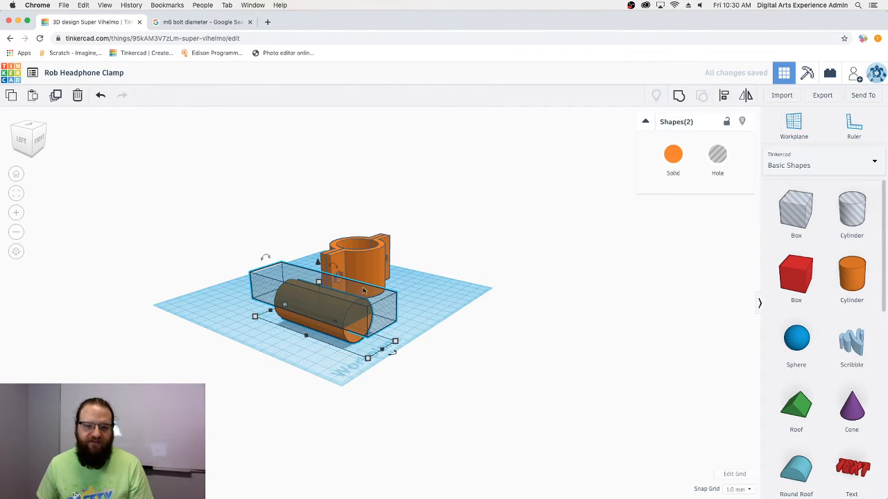
{"action": "left_click", "coordinate": [680, 96]}
{"action": "right_click_drag", "start_coordinate": [358, 355], "coordinate": [432, 351]}
{"action": "left_click", "coordinate": [511, 383]}
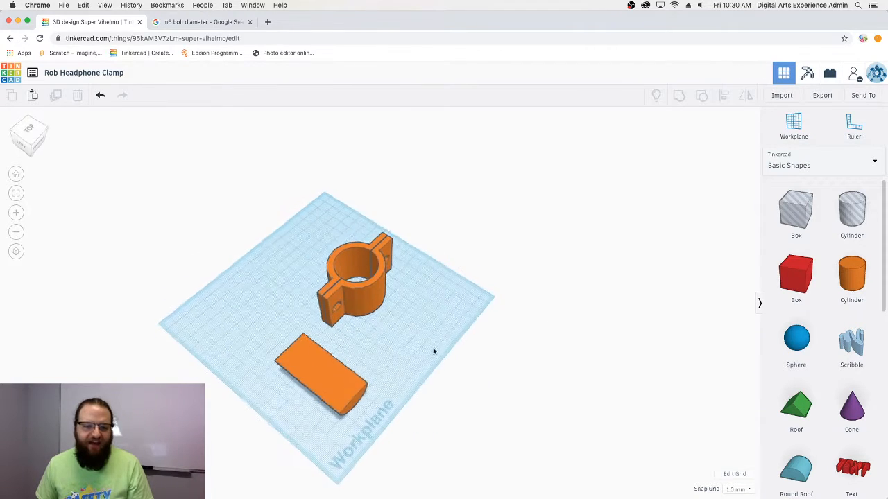
- Set the trimmed half-round bar's width to 20 mm
{"action": "left_click", "coordinate": [313, 371]}
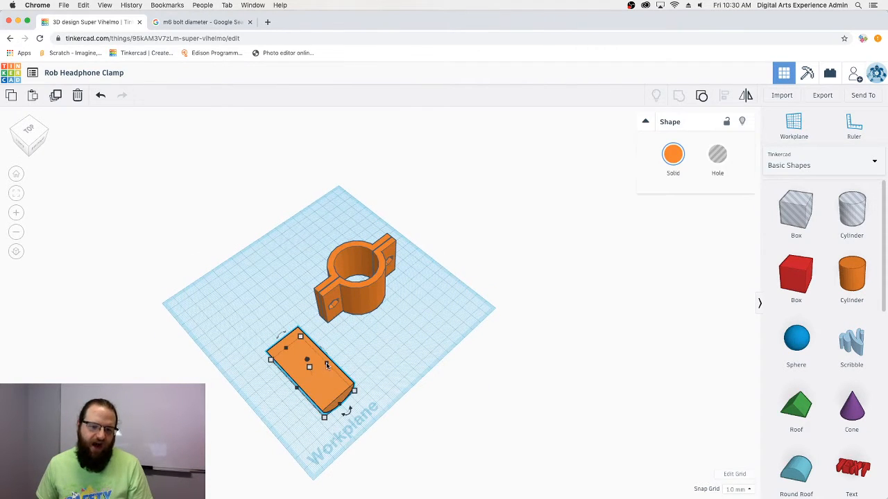
{"action": "type", "text": "20"}
{"action": "key", "text": "Return"}
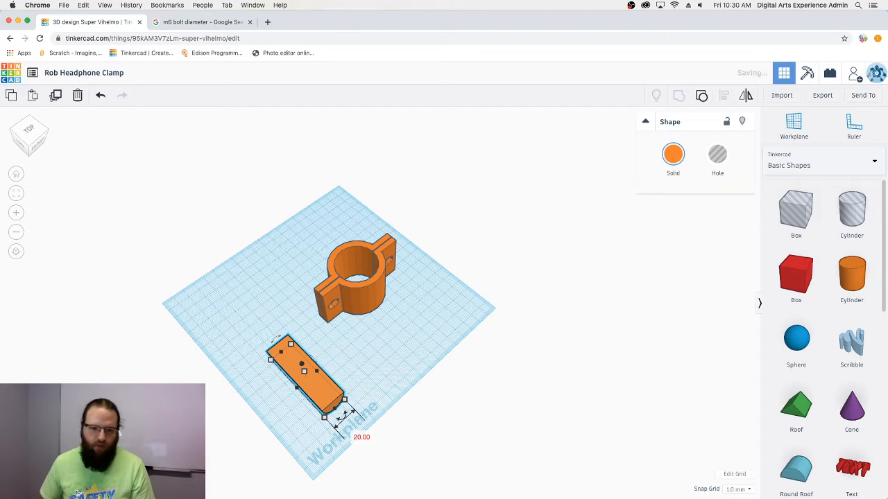
{"action": "left_click", "coordinate": [274, 378]}
{"action": "right_click_drag", "start_coordinate": [273, 379], "coordinate": [284, 309]}
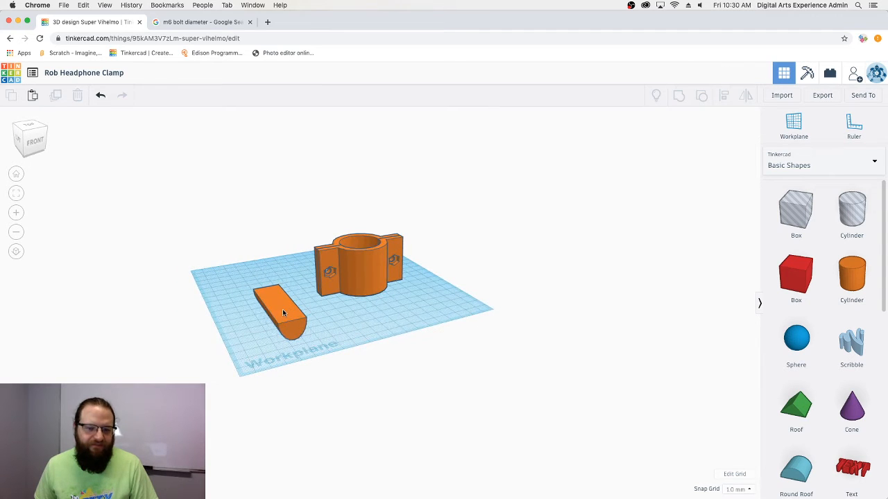
- Ungroup the bar and set the cylinder and hole height to 20 mm
{"action": "left_click", "coordinate": [283, 309]}
{"action": "left_click", "coordinate": [702, 96]}
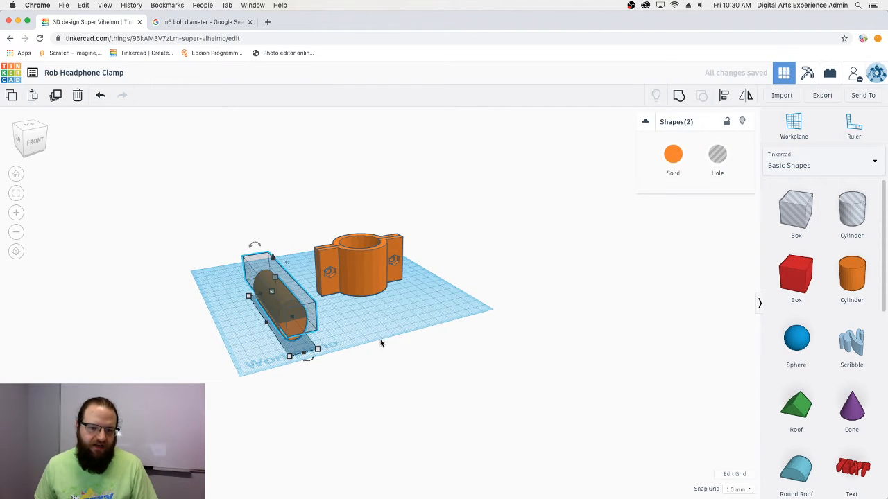
{"action": "right_click_drag", "start_coordinate": [380, 342], "coordinate": [369, 362]}
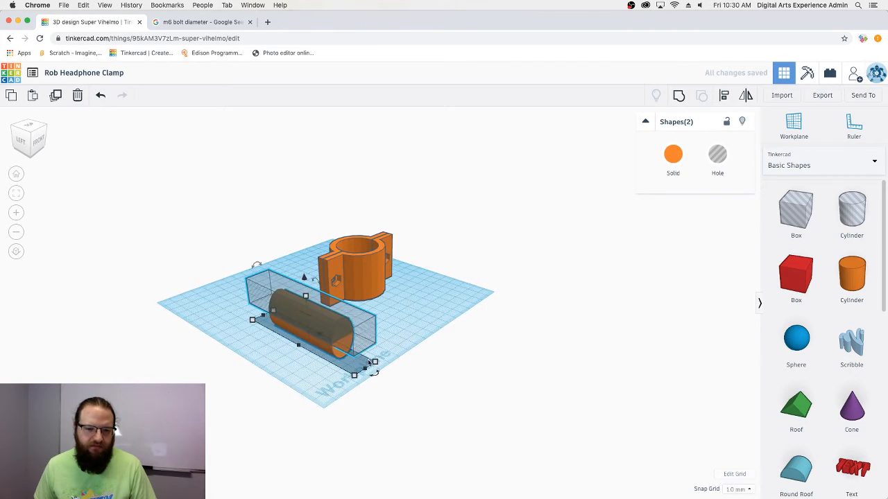
{"action": "mouse_move", "coordinate": [375, 363]}
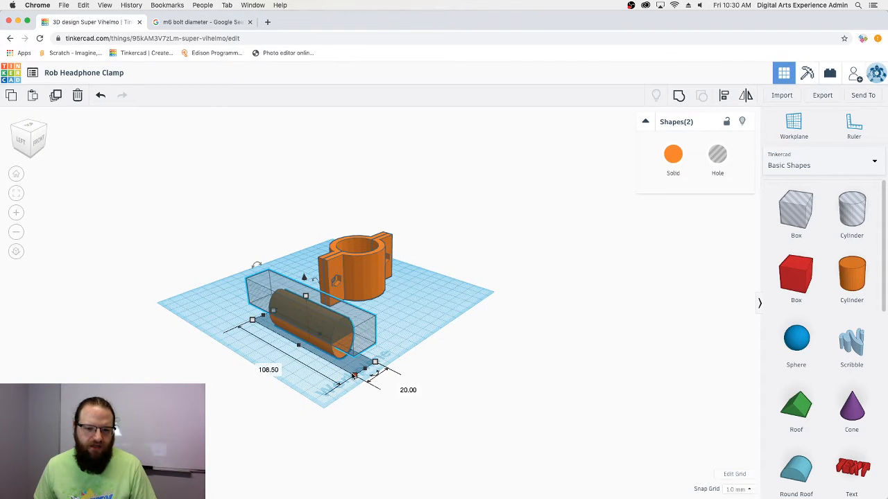
{"action": "left_click", "coordinate": [353, 318]}
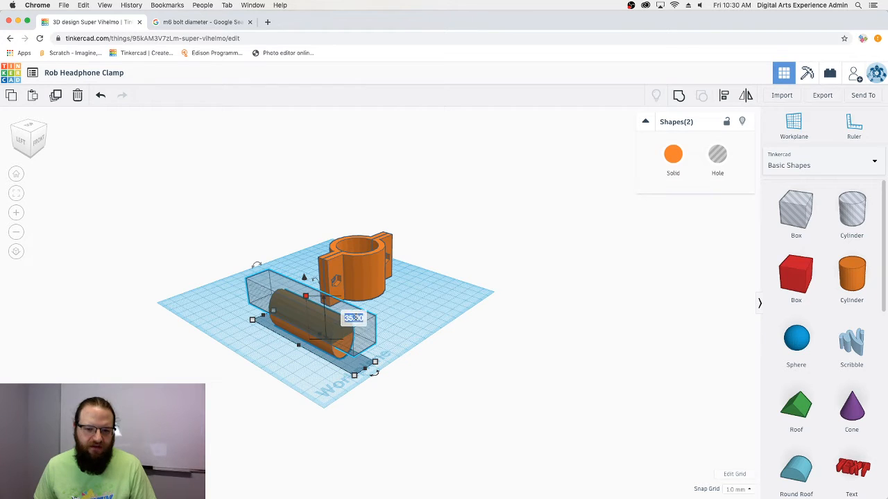
{"action": "type", "text": "20"}
{"action": "key", "text": "Return"}
{"action": "mouse_move", "coordinate": [359, 387]}
{"action": "right_mouse_down"}
{"action": "mouse_move", "coordinate": [346, 364]}
{"action": "mouse_move", "coordinate": [472, 371]}
{"action": "mouse_move", "coordinate": [257, 368]}
{"action": "mouse_move", "coordinate": [259, 329]}
{"action": "mouse_move", "coordinate": [342, 398]}
{"action": "mouse_move", "coordinate": [362, 401]}
{"action": "right_mouse_up"}
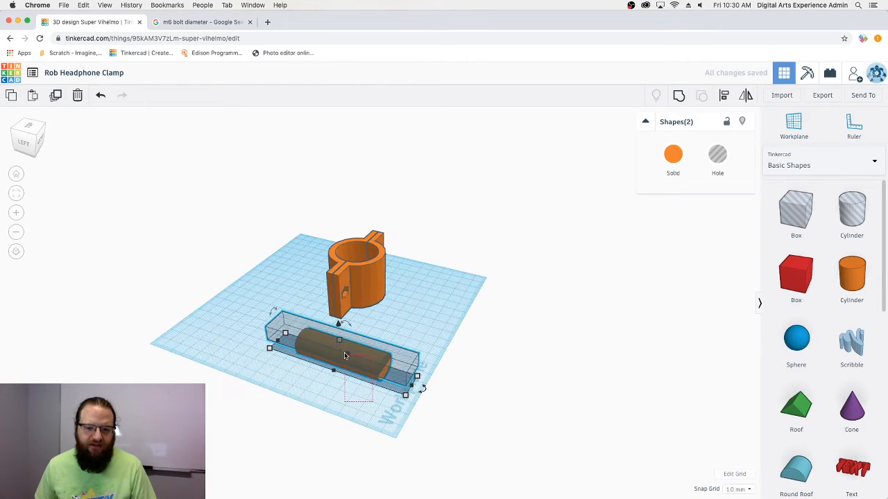
- Regroup the shapes into one flat orange bar and frame it in view
{"action": "left_click", "coordinate": [678, 95]}
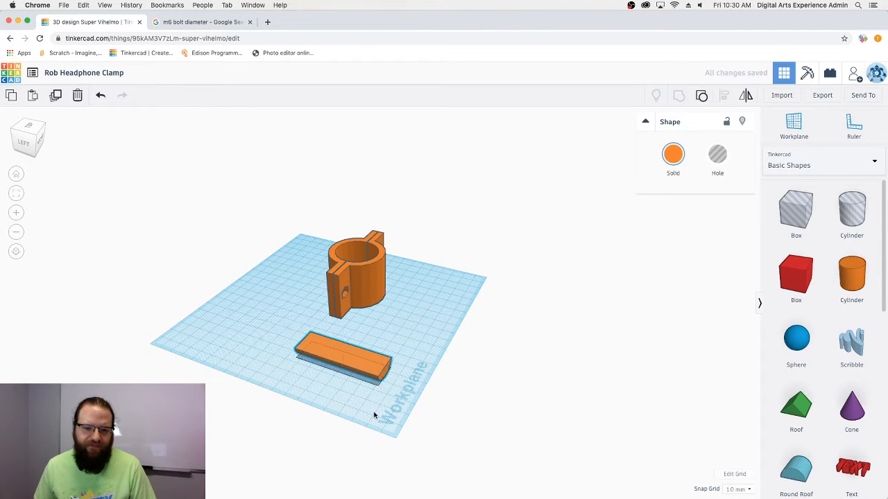
{"action": "right_click_drag", "start_coordinate": [372, 416], "coordinate": [415, 370]}
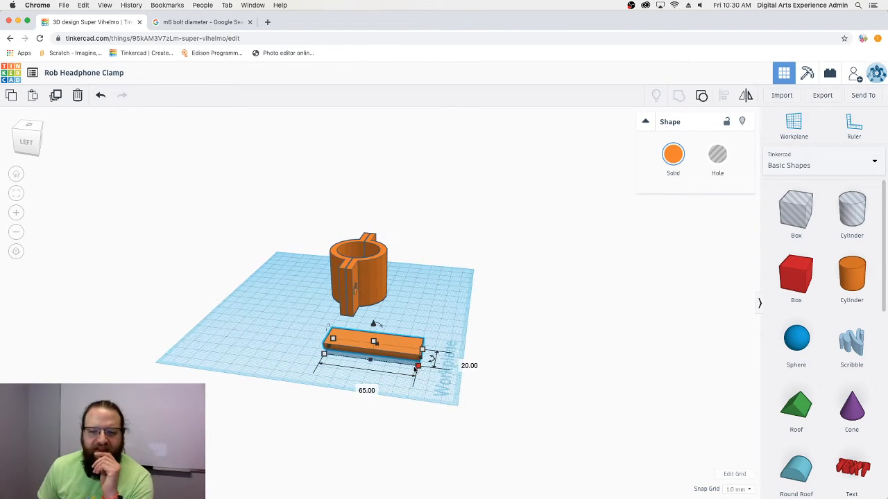
{"action": "scroll", "coordinate": [419, 366], "scroll_direction": "down", "scroll_amount": 3}
{"action": "key", "text": "f"}
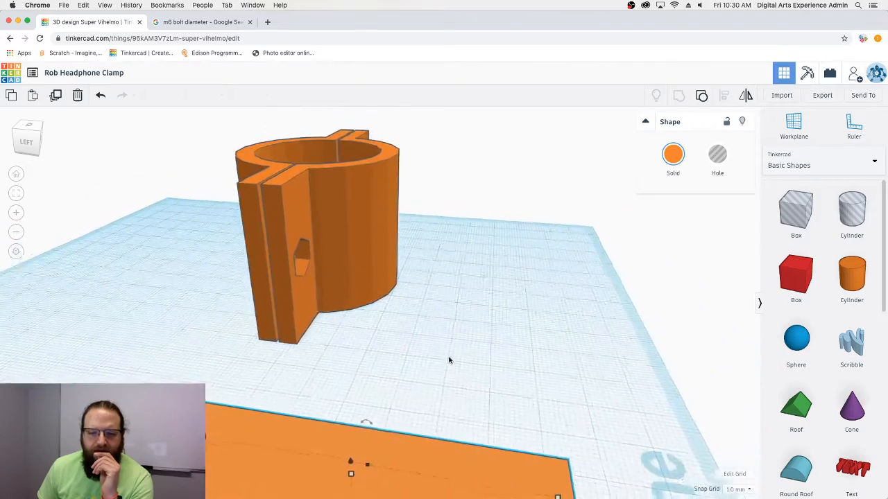
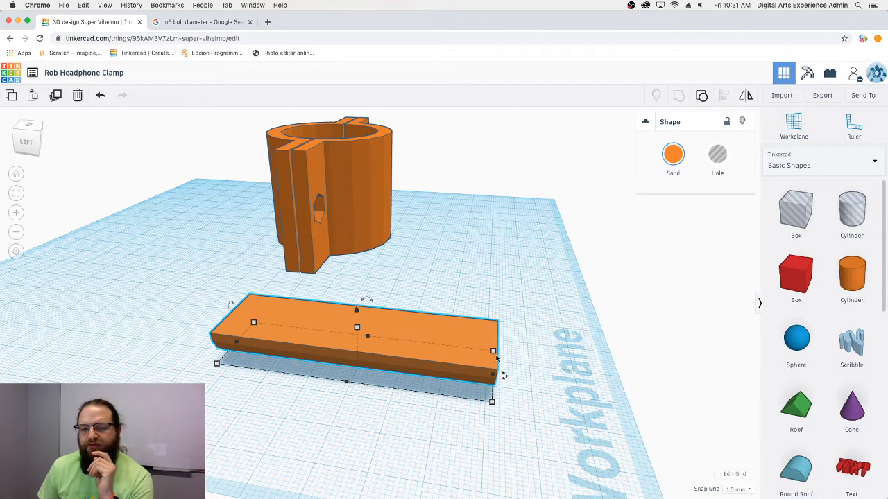
- Ungroup the half-cylinder, then move and widen the box hole over the cylinder
{"action": "right_click_drag", "start_coordinate": [217, 489], "coordinate": [247, 494]}
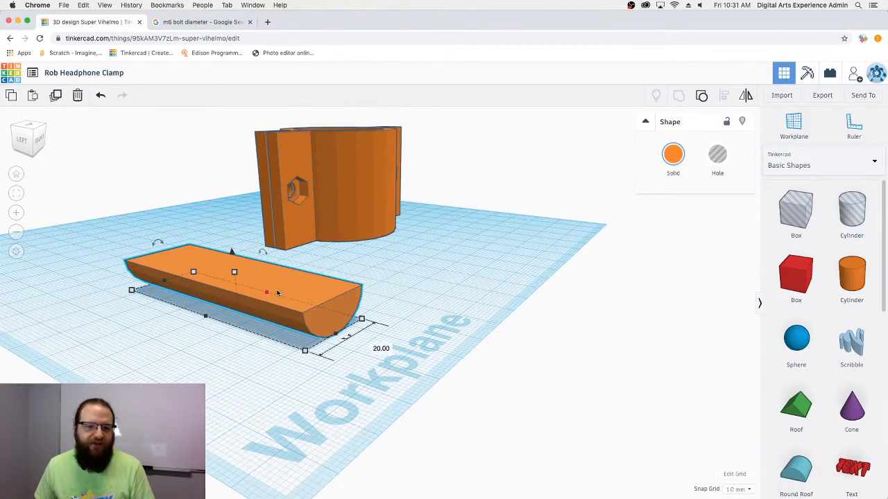
{"action": "right_click_drag", "start_coordinate": [262, 314], "coordinate": [513, 322]}
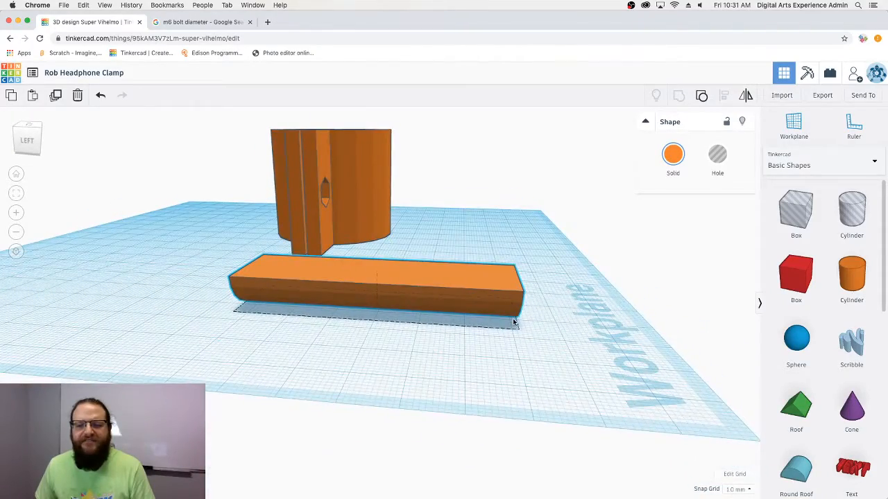
{"action": "right_click_drag", "start_coordinate": [581, 320], "coordinate": [541, 318]}
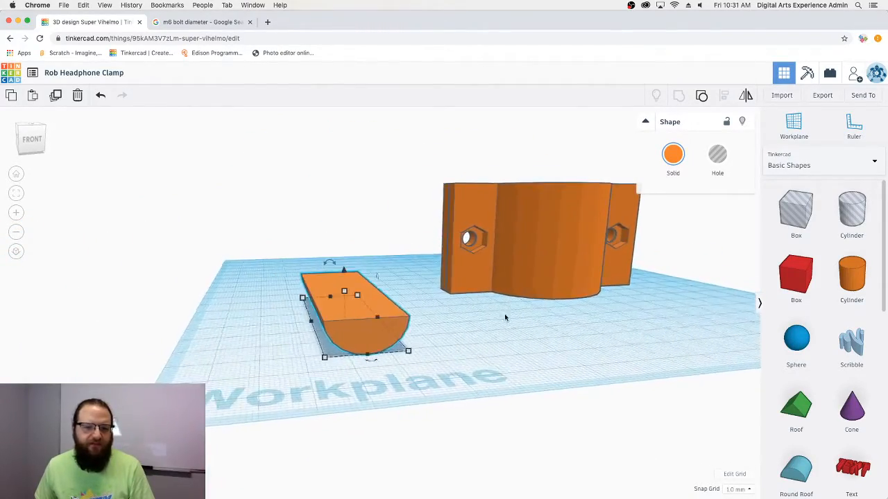
{"action": "left_click", "coordinate": [702, 102]}
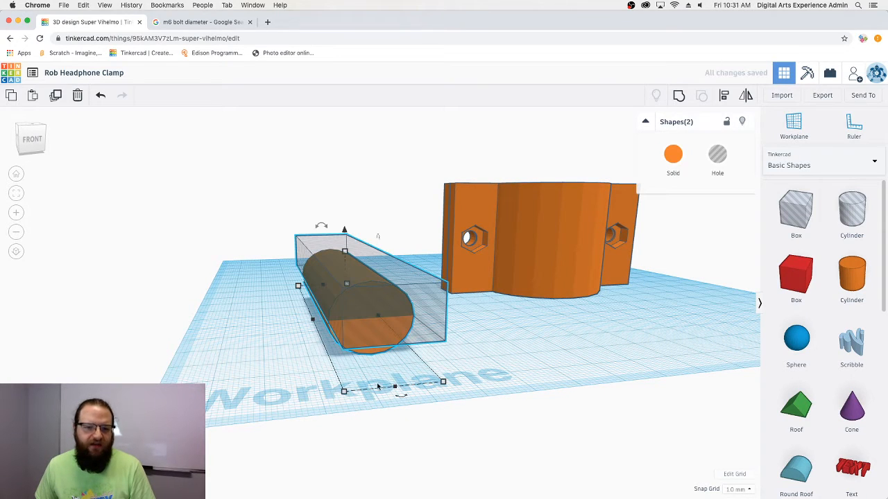
{"action": "left_click", "coordinate": [497, 335]}
{"action": "left_click_drag", "start_coordinate": [401, 303], "coordinate": [383, 295]}
{"action": "right_click_drag", "start_coordinate": [384, 294], "coordinate": [314, 308]}
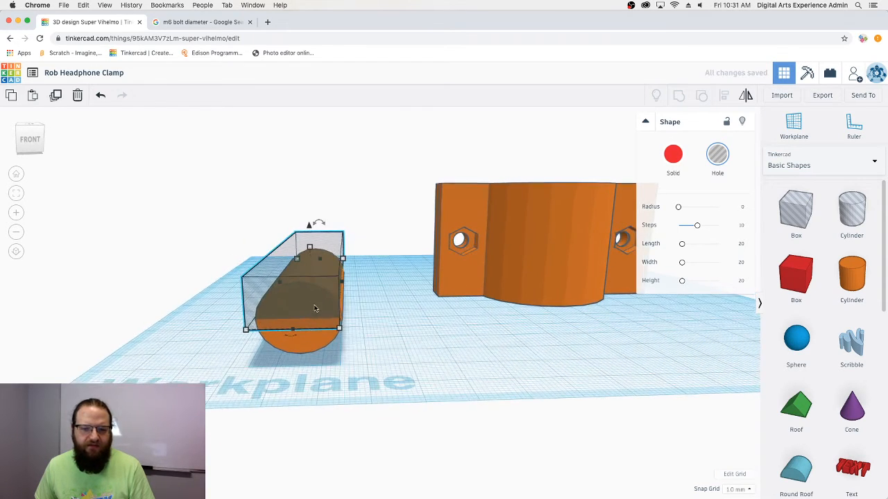
{"action": "left_click_drag", "start_coordinate": [344, 283], "coordinate": [375, 289]}
{"action": "right_click_drag", "start_coordinate": [400, 334], "coordinate": [445, 331]}
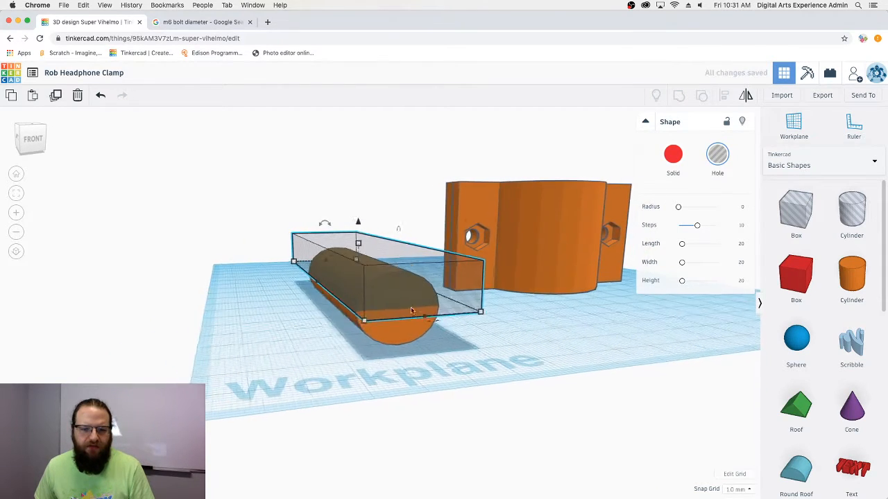
{"action": "left_click_drag", "start_coordinate": [410, 307], "coordinate": [403, 304]}
{"action": "right_click_drag", "start_coordinate": [416, 321], "coordinate": [464, 362]}
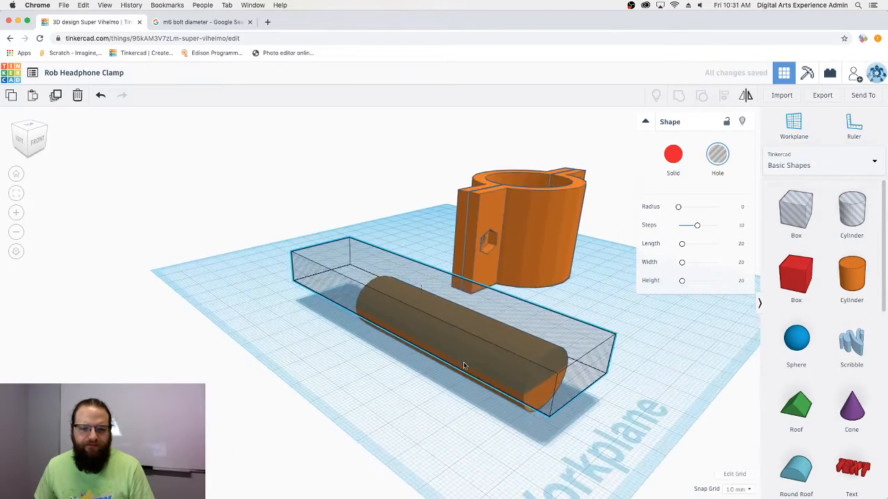
- Nudge the box hole along the cylinder and centre both shapes with Align
{"action": "key", "text": "shift+Left"}
{"action": "key", "text": "shift+Left"}
{"action": "key", "text": "shift+Up"}
{"action": "key", "text": "shift+Up"}
{"action": "key", "text": "shift+Up"}
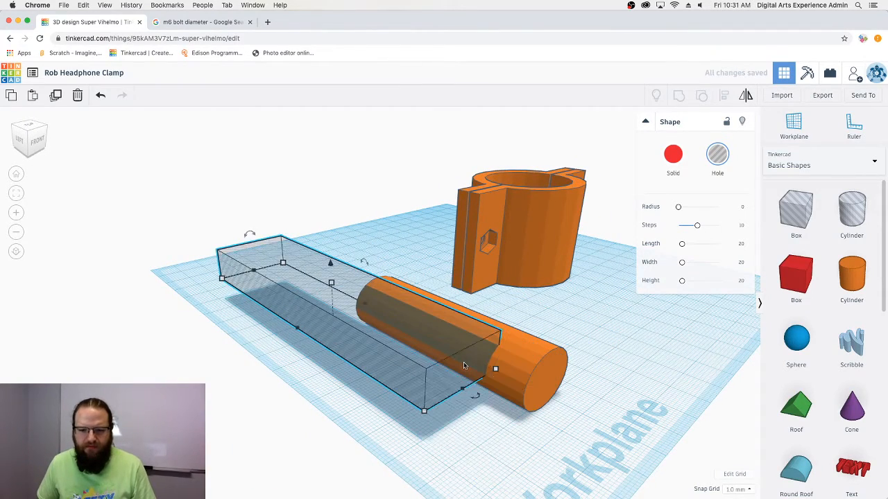
{"action": "key", "text": "Down"}
{"action": "key", "text": "Down"}
{"action": "key", "text": "Down"}
{"action": "key", "text": "Down"}
{"action": "key", "text": "Down"}
{"action": "key", "text": "Down"}
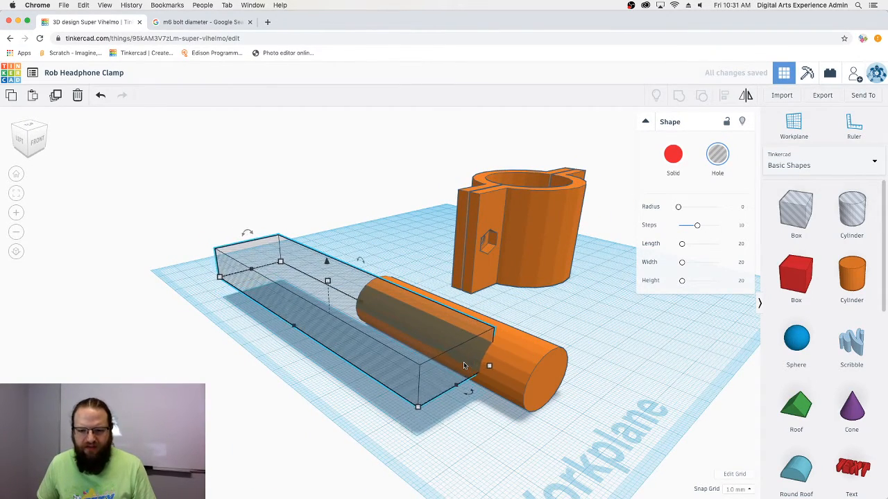
{"action": "key", "text": "Down"}
{"action": "key", "text": "Down"}
{"action": "key", "text": "Down"}
{"action": "key", "text": "Down"}
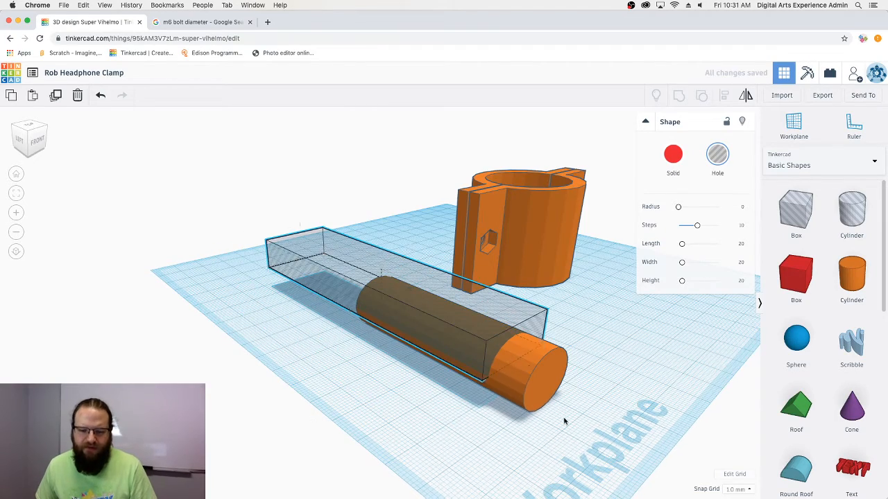
{"action": "right_click_drag", "start_coordinate": [562, 420], "coordinate": [469, 417]}
{"action": "left_click_drag", "start_coordinate": [419, 422], "coordinate": [283, 300]}
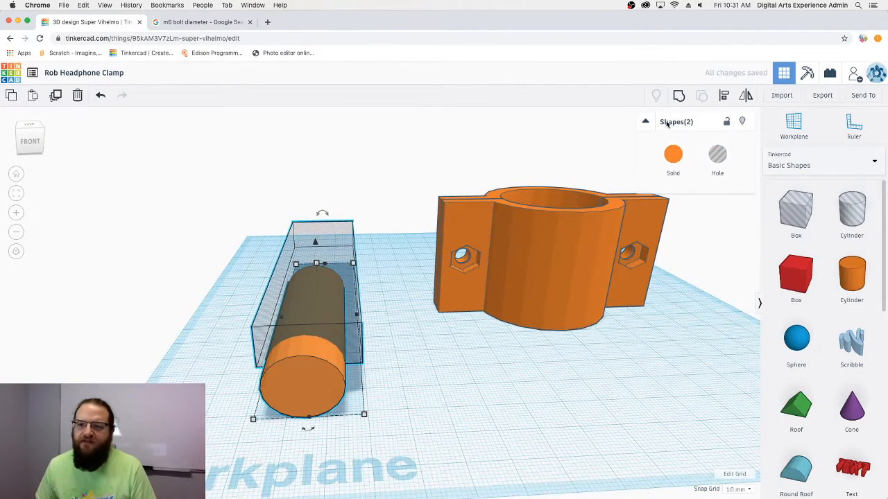
{"action": "left_click", "coordinate": [721, 101]}
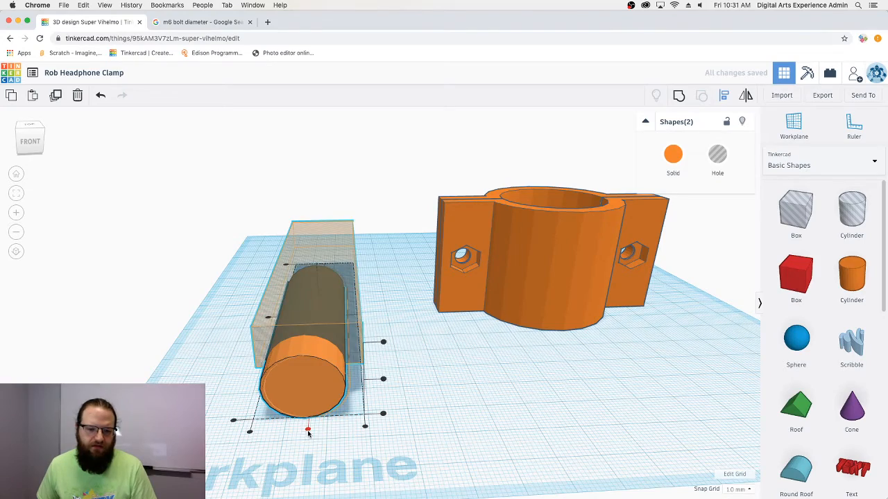
{"action": "left_click", "coordinate": [308, 429]}
{"action": "right_click_drag", "start_coordinate": [294, 452], "coordinate": [444, 426]}
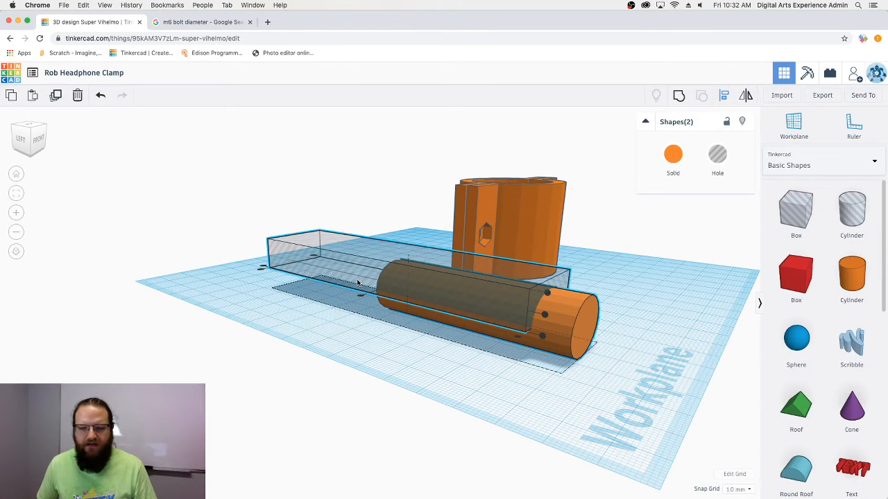
- Shift the hole box one step right, then group it with the cylinder
{"action": "left_click", "coordinate": [329, 330]}
{"action": "left_click", "coordinate": [349, 269]}
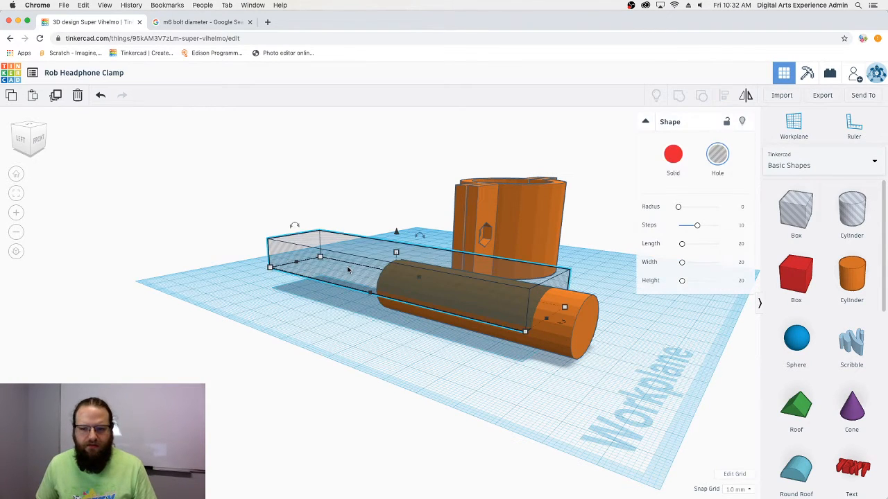
{"action": "key", "text": "Right"}
{"action": "key", "text": "Right"}
{"action": "key", "text": "Right"}
{"action": "key", "text": "Right"}
{"action": "key", "text": "Right"}
{"action": "key", "text": "Right"}
{"action": "key", "text": "Right"}
{"action": "key", "text": "Right"}
{"action": "key", "text": "Right"}
{"action": "key", "text": "Right"}
{"action": "key", "text": "Right"}
{"action": "key", "text": "Right"}
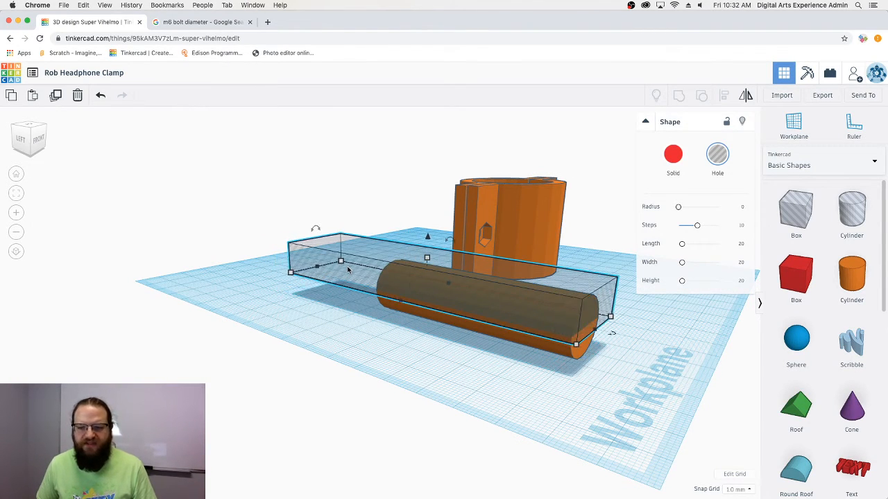
{"action": "left_click", "coordinate": [536, 399]}
{"action": "right_click_drag", "start_coordinate": [536, 399], "coordinate": [505, 420]}
{"action": "left_click_drag", "start_coordinate": [506, 420], "coordinate": [387, 387]}
{"action": "left_click", "coordinate": [678, 97]}
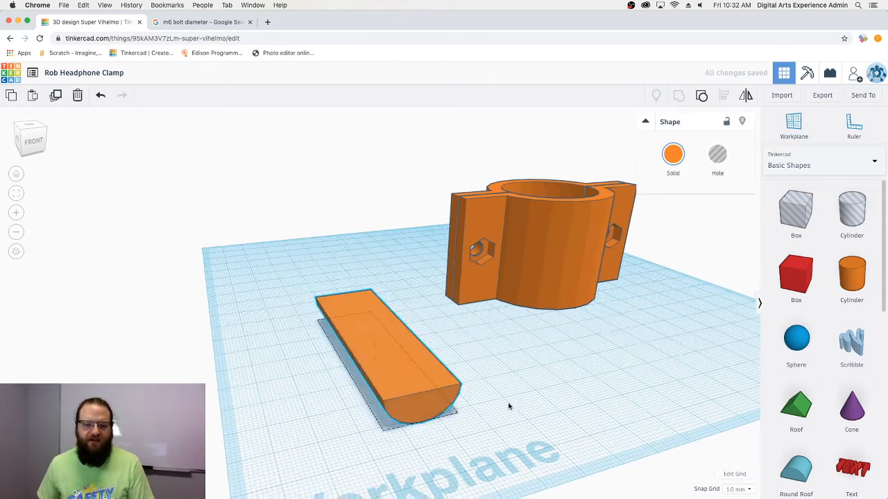
{"action": "right_click_drag", "start_coordinate": [509, 407], "coordinate": [475, 343]}
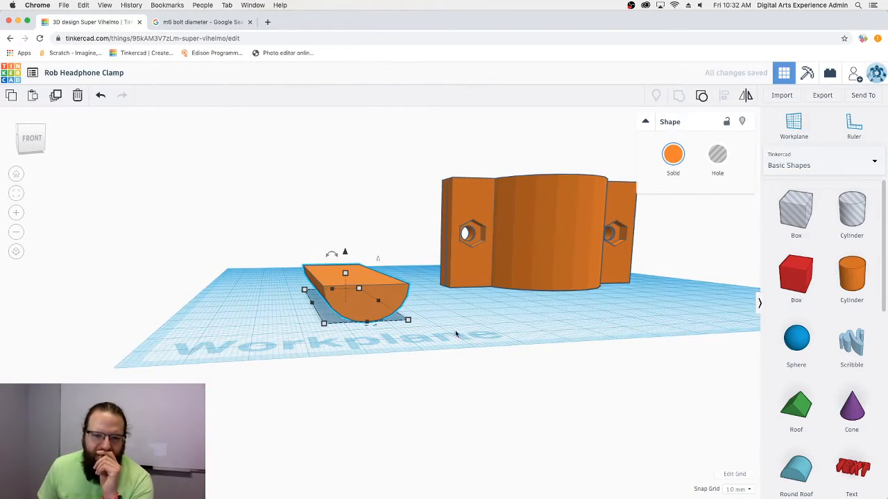
- Set a workplane on the arm's front face and add a 1 mm by 1 mm cylinder
{"action": "right_click_drag", "start_coordinate": [416, 316], "coordinate": [326, 290]}
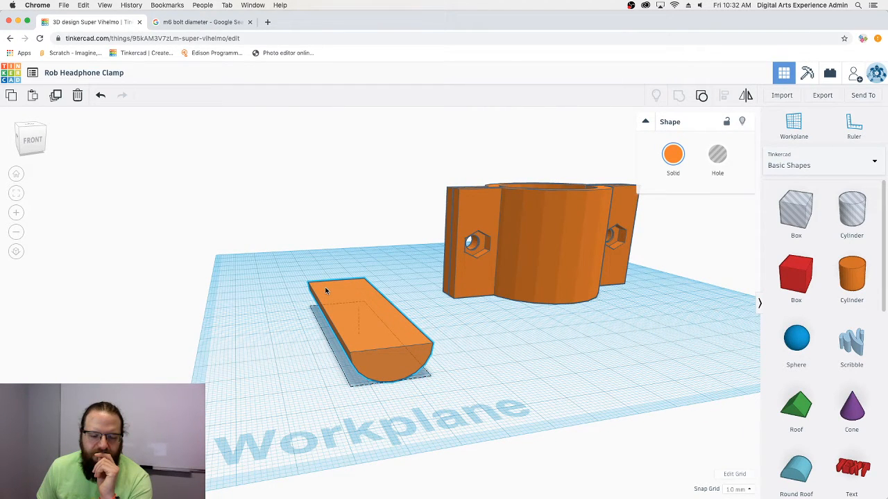
{"action": "right_click_drag", "start_coordinate": [475, 349], "coordinate": [428, 342]}
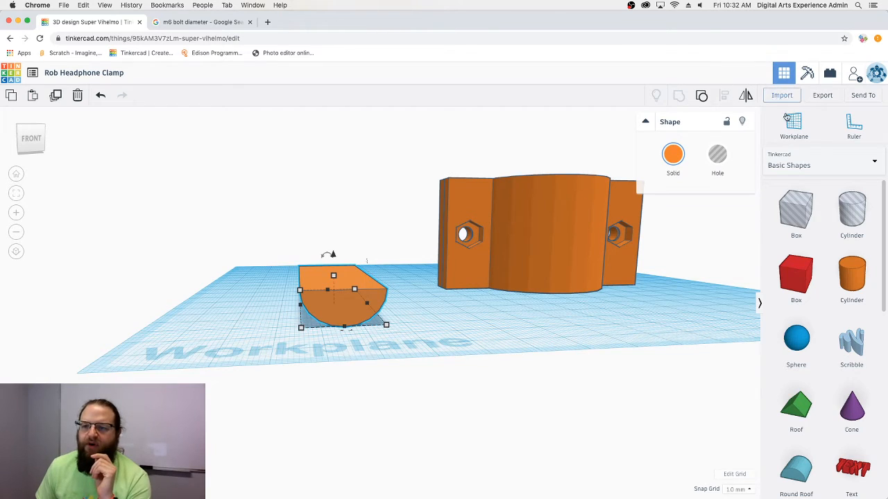
{"action": "left_click", "coordinate": [793, 125]}
{"action": "left_click", "coordinate": [343, 309]}
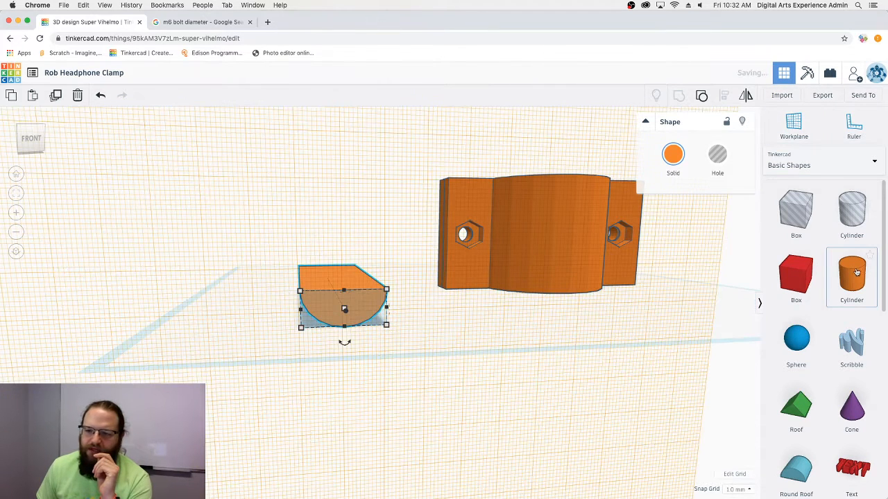
{"action": "left_click_drag", "start_coordinate": [857, 272], "coordinate": [386, 342]}
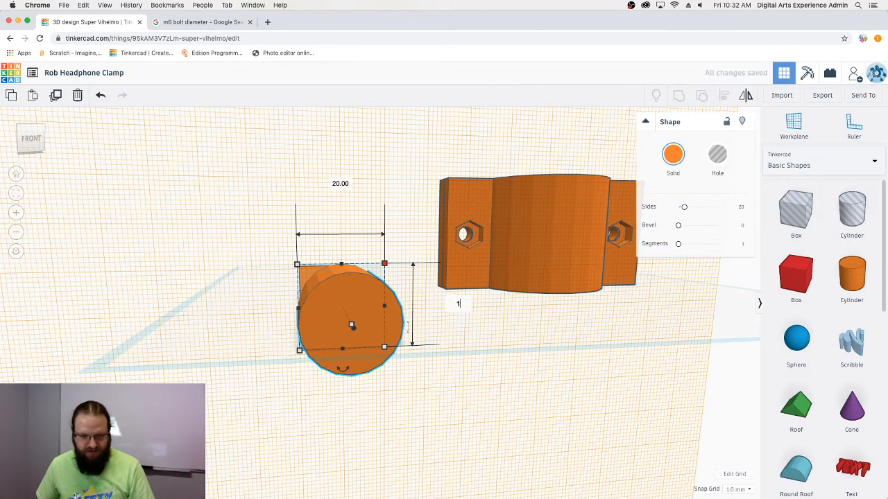
{"action": "key", "text": "Tab"}
{"action": "type", "text": "1"}
{"action": "key", "text": "Tab"}
{"action": "key", "text": "Return"}
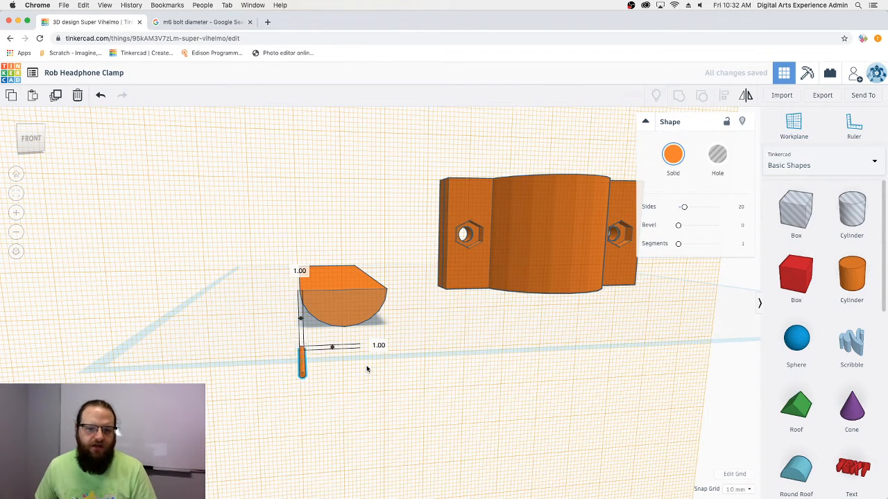
- Nudge the thin rod upward and inspect it along the bar's top edge
{"action": "key", "text": "Up"}
{"action": "key", "text": "Up"}
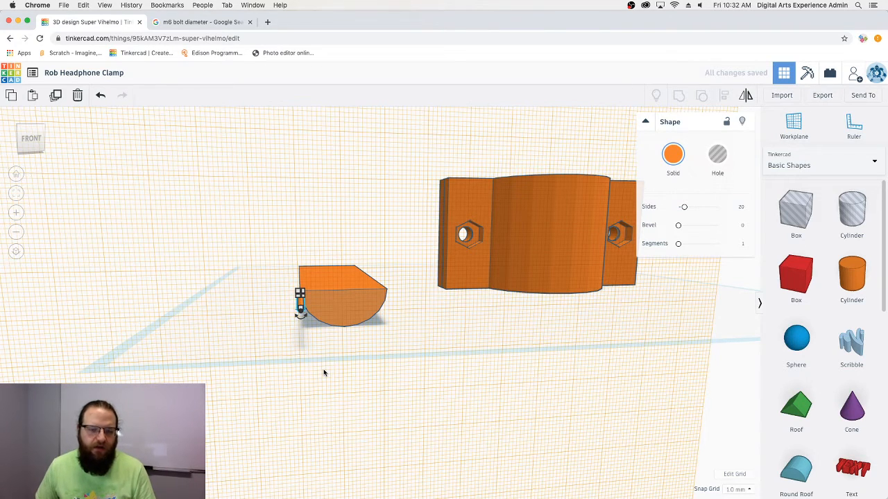
{"action": "right_click_drag", "start_coordinate": [255, 301], "coordinate": [251, 317]}
{"action": "scroll", "coordinate": [253, 317], "scroll_direction": "up", "scroll_amount": 10}
{"action": "middle_click_drag", "start_coordinate": [253, 316], "coordinate": [441, 315]}
{"action": "scroll", "coordinate": [441, 316], "scroll_direction": "up", "scroll_amount": 5}
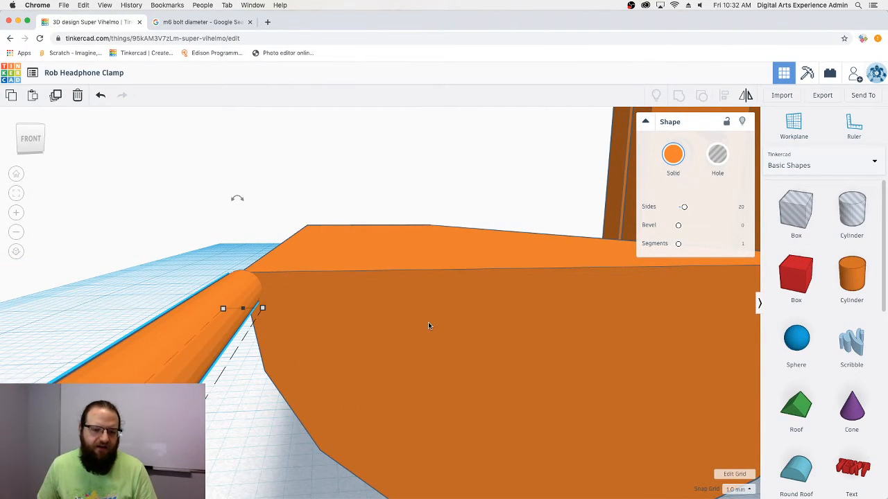
{"action": "scroll", "coordinate": [386, 336], "scroll_direction": "up", "scroll_amount": 5}
{"action": "scroll", "coordinate": [386, 337], "scroll_direction": "down", "scroll_amount": 5}
{"action": "scroll", "coordinate": [386, 337], "scroll_direction": "down", "scroll_amount": 5}
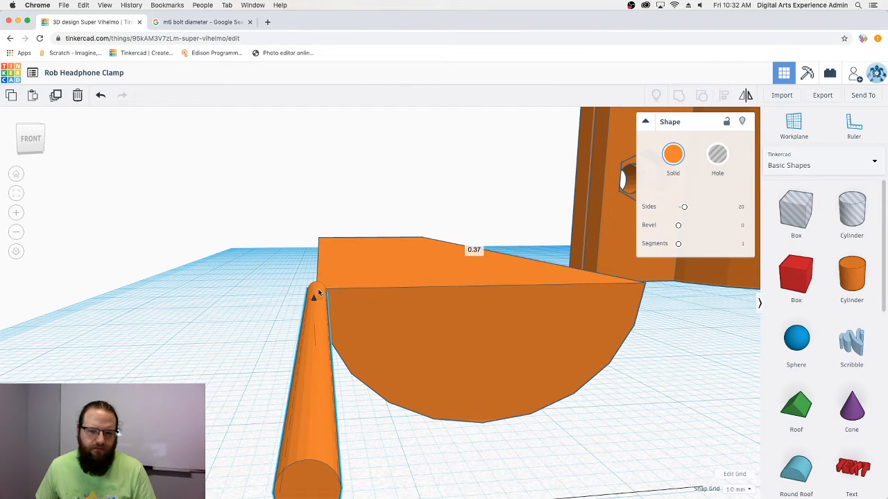
{"action": "right_click_drag", "start_coordinate": [319, 291], "coordinate": [372, 365]}
{"action": "right_click_drag", "start_coordinate": [484, 343], "coordinate": [506, 328]}
{"action": "scroll", "coordinate": [455, 349], "scroll_direction": "down", "scroll_amount": 5}
{"action": "mouse_move", "coordinate": [574, 330]}
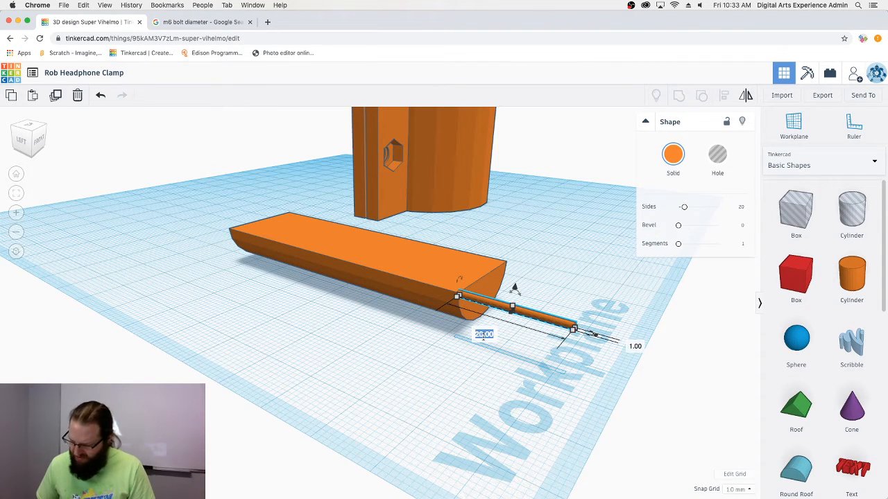
- Lengthen the rod to 60, align it with the bar, and check the bar's 65 mm length
{"action": "type", "text": "60"}
{"action": "key", "text": "Return"}
{"action": "left_click_drag", "start_coordinate": [526, 383], "coordinate": [460, 223]}
{"action": "left_click", "coordinate": [720, 98]}
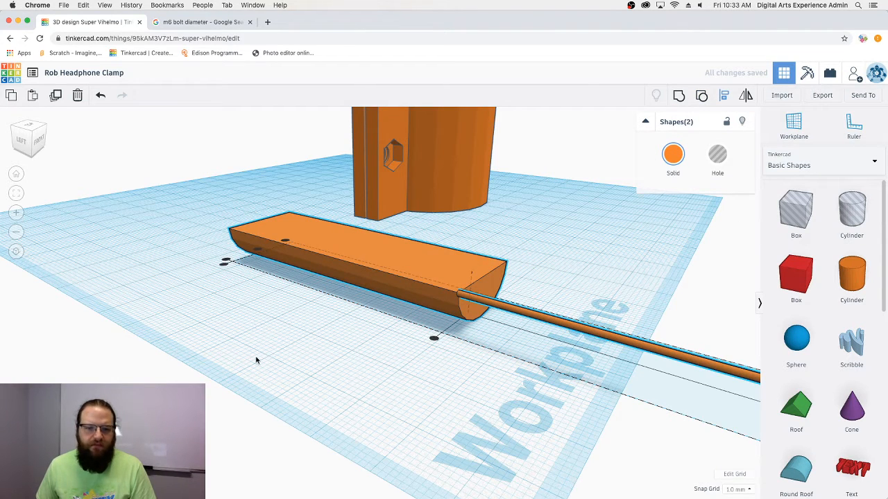
{"action": "left_click", "coordinate": [433, 338]}
{"action": "left_click", "coordinate": [416, 386]}
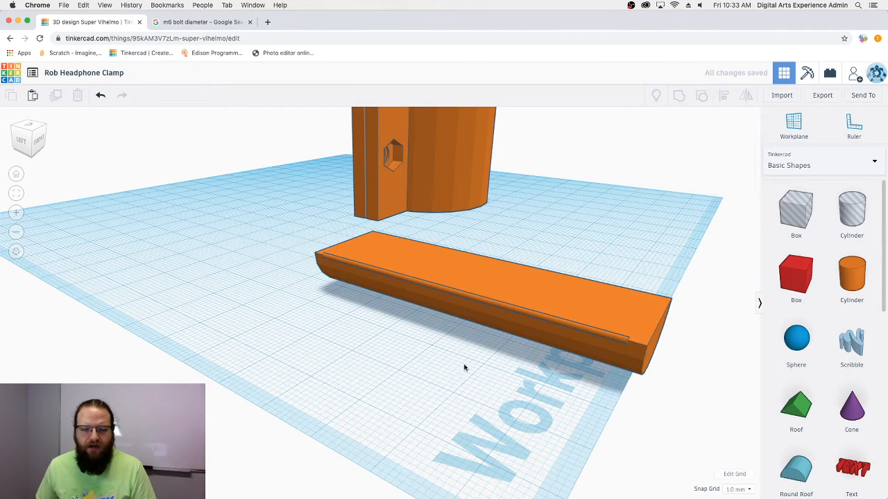
{"action": "left_click", "coordinate": [617, 314]}
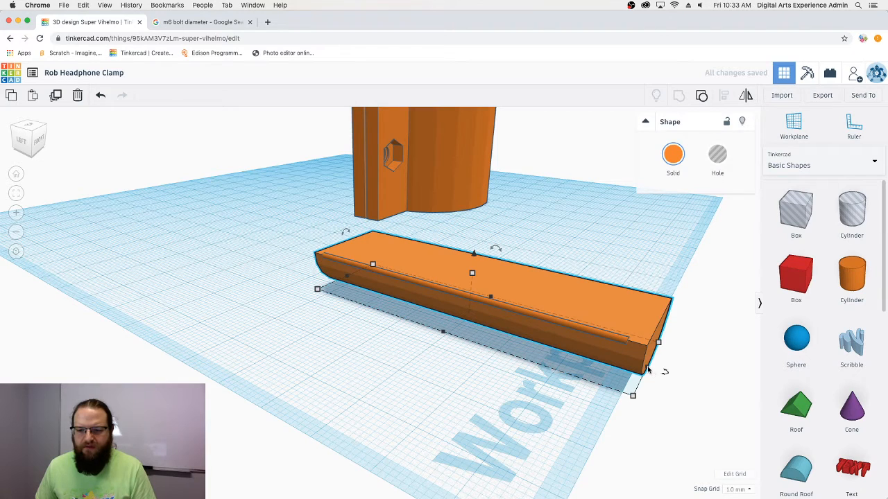
{"action": "left_click", "coordinate": [648, 369]}
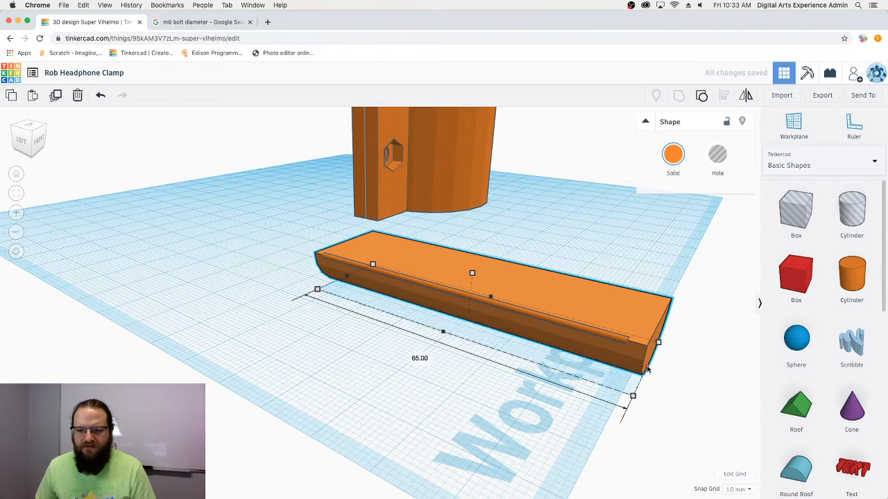
- Set the rod length to 65 and align it centred along the bar's edge
{"action": "left_click", "coordinate": [538, 321]}
{"action": "mouse_move", "coordinate": [630, 347]}
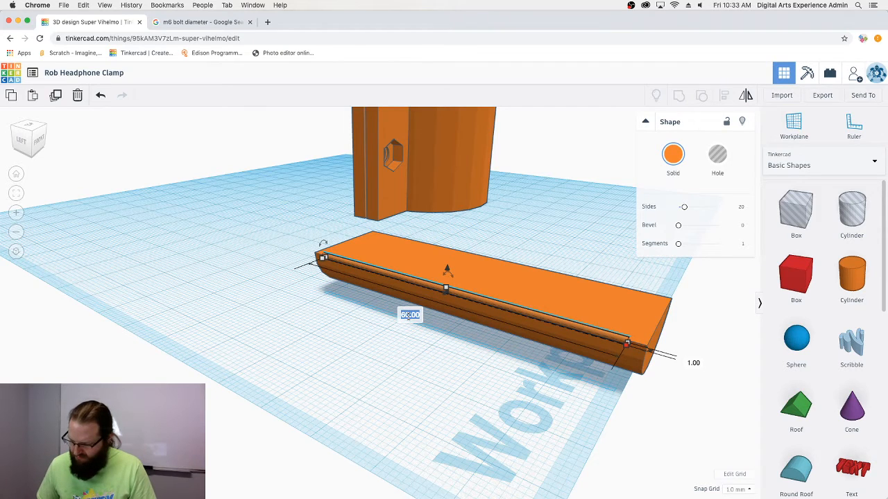
{"action": "type", "text": "5"}
{"action": "key", "text": "Return"}
{"action": "left_click_drag", "start_coordinate": [580, 373], "coordinate": [525, 261]}
{"action": "left_click", "coordinate": [722, 98]}
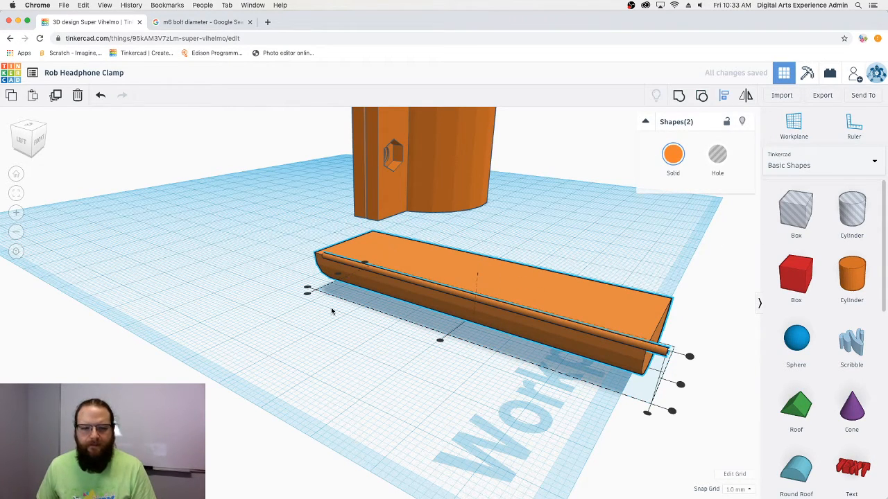
{"action": "left_click", "coordinate": [439, 340]}
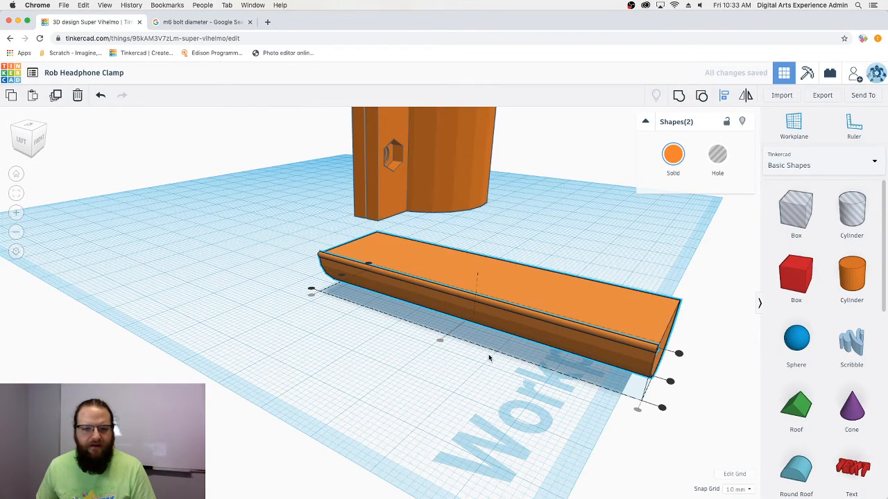
{"action": "right_click_drag", "start_coordinate": [488, 357], "coordinate": [392, 355]}
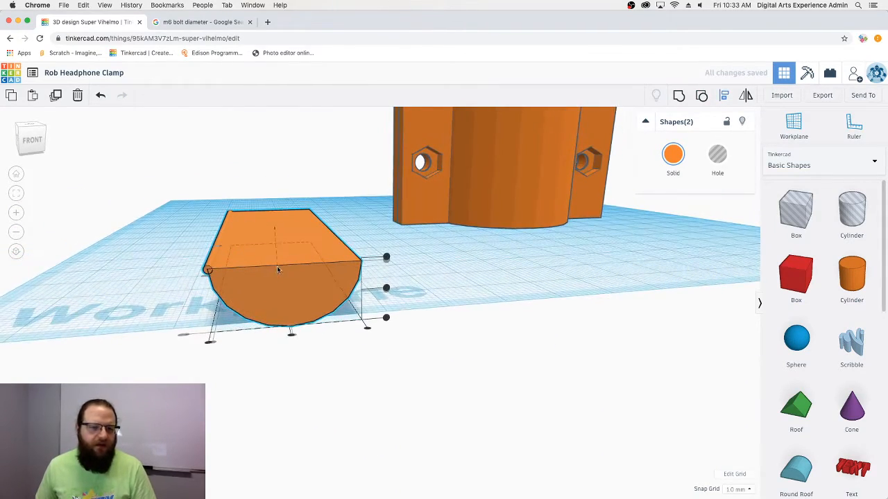
{"action": "left_click", "coordinate": [386, 257]}
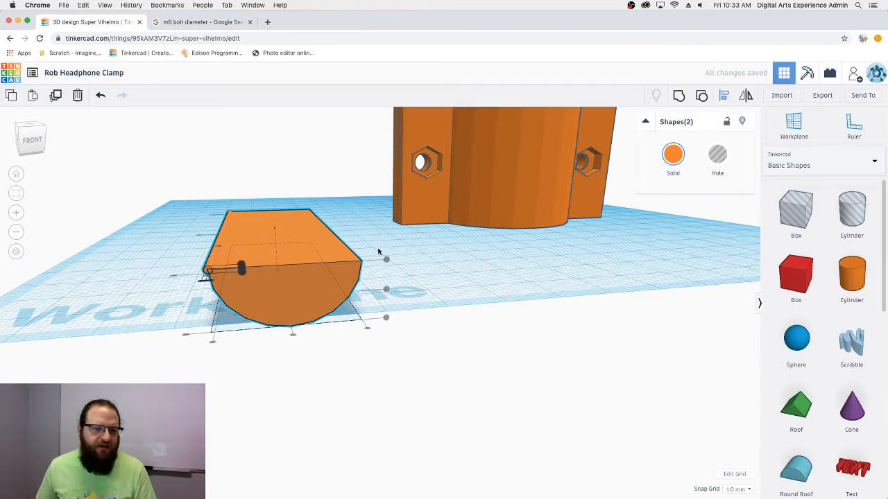
{"action": "left_click", "coordinate": [424, 251]}
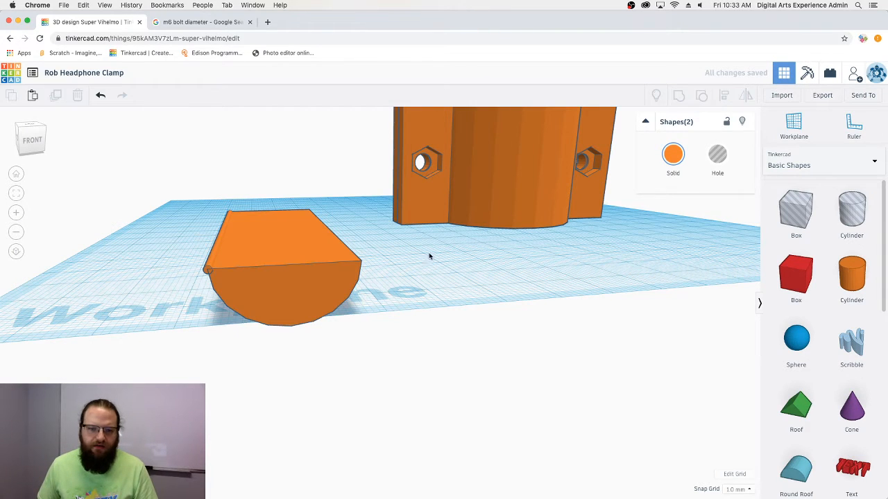
- Duplicate the rod onto the bar's opposite edge, then select the bar and both rods
{"action": "left_click", "coordinate": [217, 253]}
{"action": "left_click", "coordinate": [62, 97]}
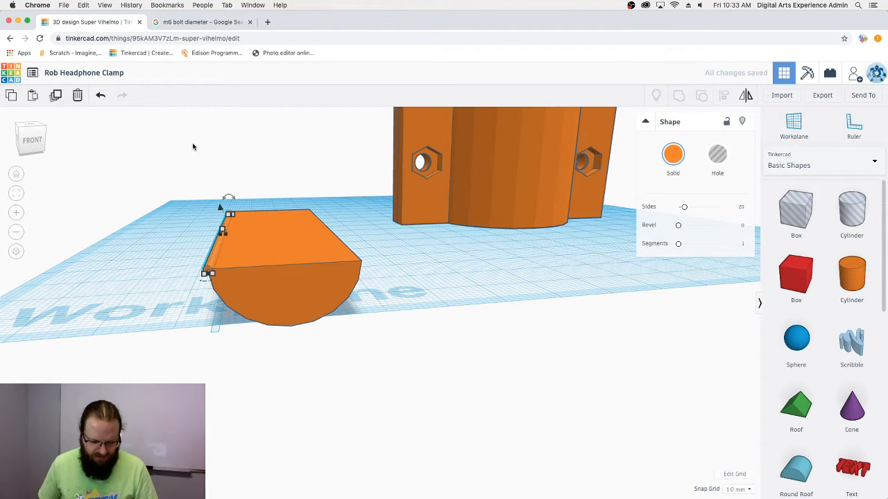
{"action": "key", "text": "shift+Right"}
{"action": "key", "text": "shift+Right"}
{"action": "key", "text": "shift+Right"}
{"action": "key", "text": "shift+Left"}
{"action": "key", "text": "shift+Left"}
{"action": "key", "text": "shift+Right"}
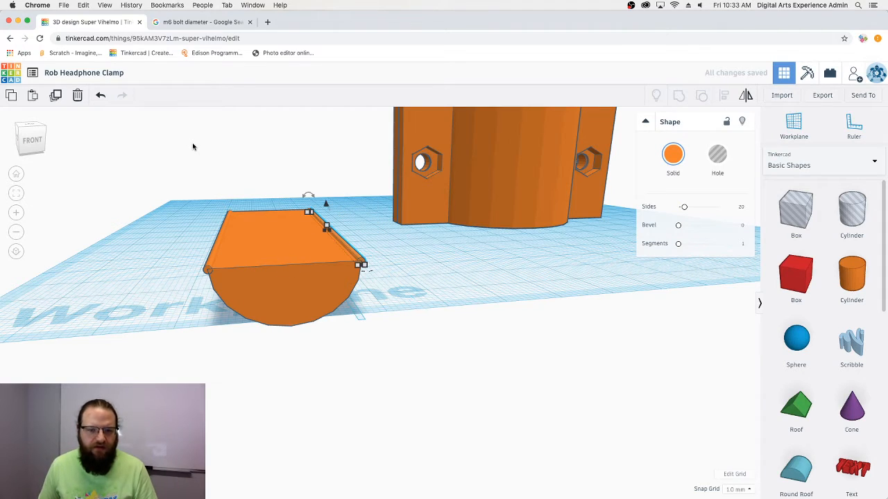
{"action": "left_click", "coordinate": [407, 274]}
{"action": "right_click_drag", "start_coordinate": [389, 274], "coordinate": [628, 335]}
{"action": "left_click_drag", "start_coordinate": [639, 249], "coordinate": [638, 249]}
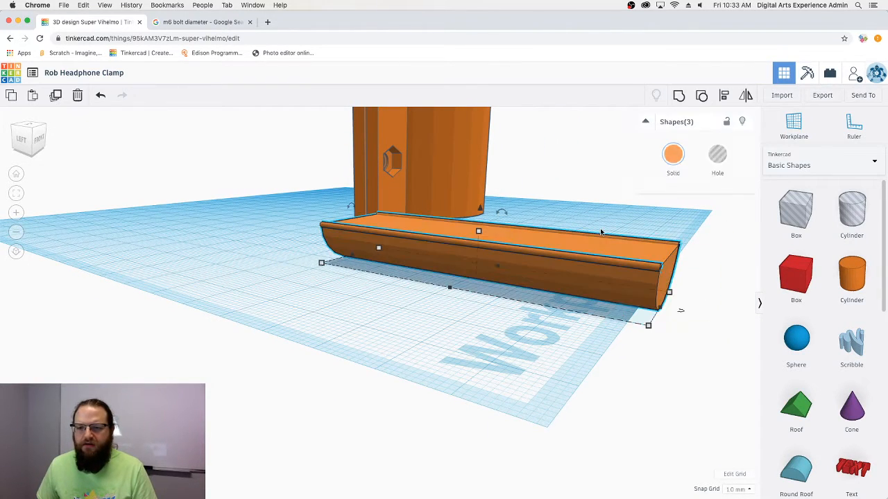
- Group the trough with both edge rods and drag the grouped piece left beside the clamp
{"action": "left_click", "coordinate": [678, 96]}
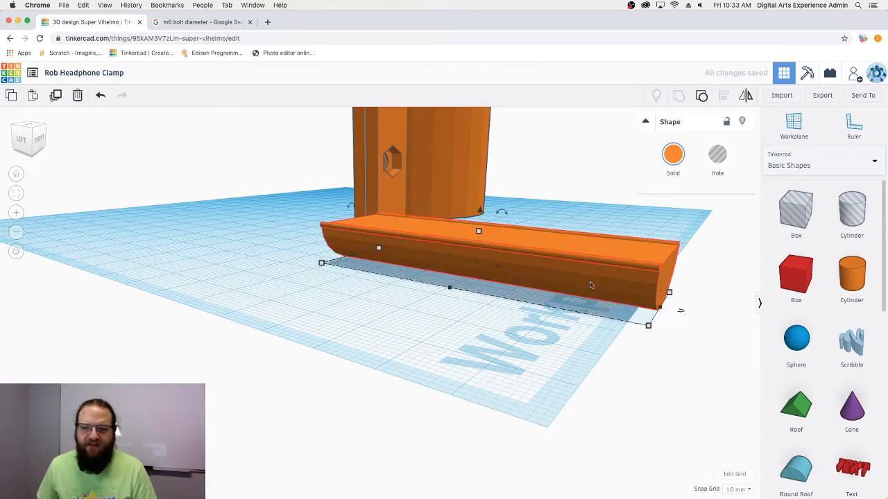
{"action": "right_click_drag", "start_coordinate": [590, 282], "coordinate": [427, 255]}
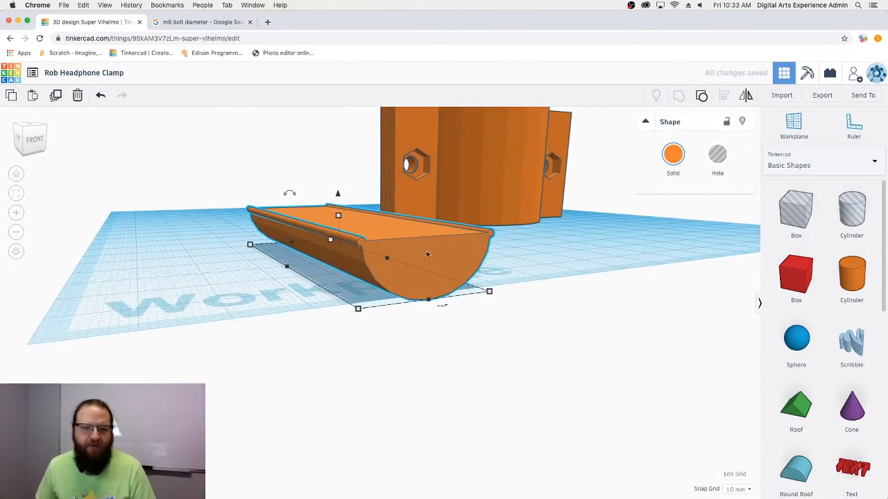
{"action": "right_click_drag", "start_coordinate": [375, 229], "coordinate": [463, 248]}
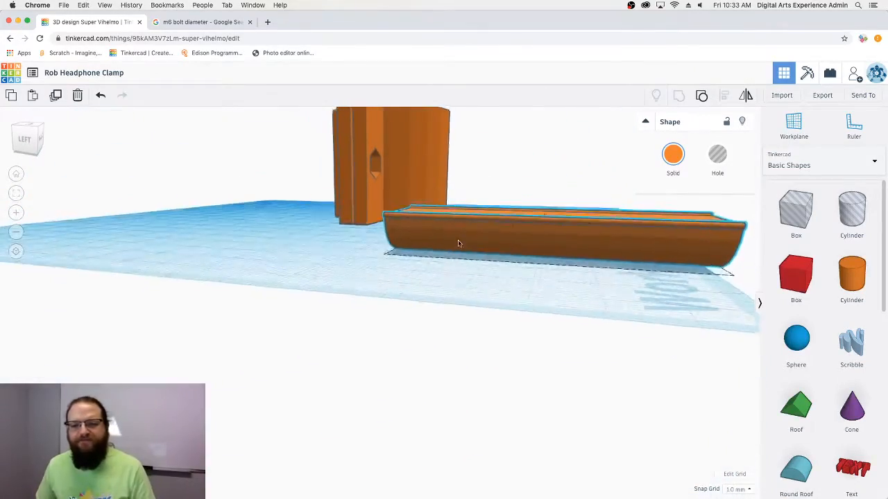
{"action": "right_click_drag", "start_coordinate": [557, 263], "coordinate": [409, 264]}
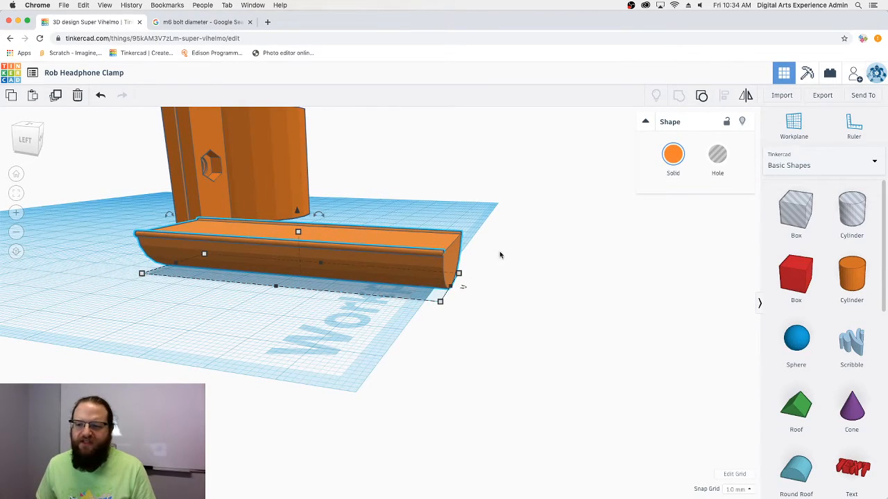
{"action": "mouse_move", "coordinate": [512, 248]}
{"action": "right_mouse_down"}
{"action": "mouse_move", "coordinate": [478, 259]}
{"action": "mouse_move", "coordinate": [510, 253]}
{"action": "right_mouse_up"}
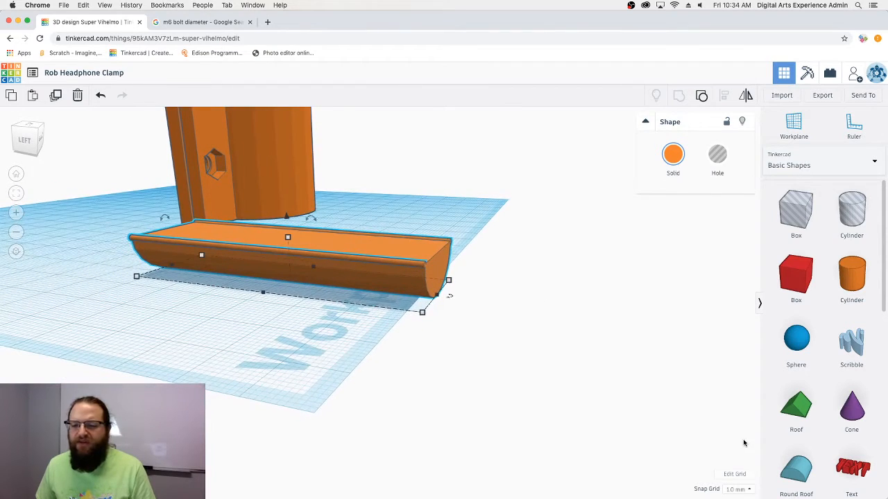
{"action": "left_click_drag", "start_coordinate": [352, 295], "coordinate": [270, 294]}
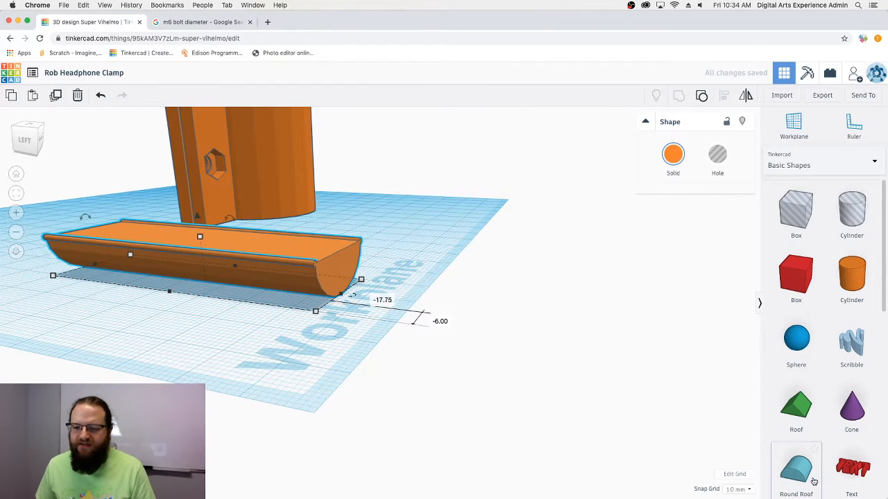
- Place a half-cylinder beside the trough, flip it 180°, and set its width to 10 mm
{"action": "left_click", "coordinate": [419, 251]}
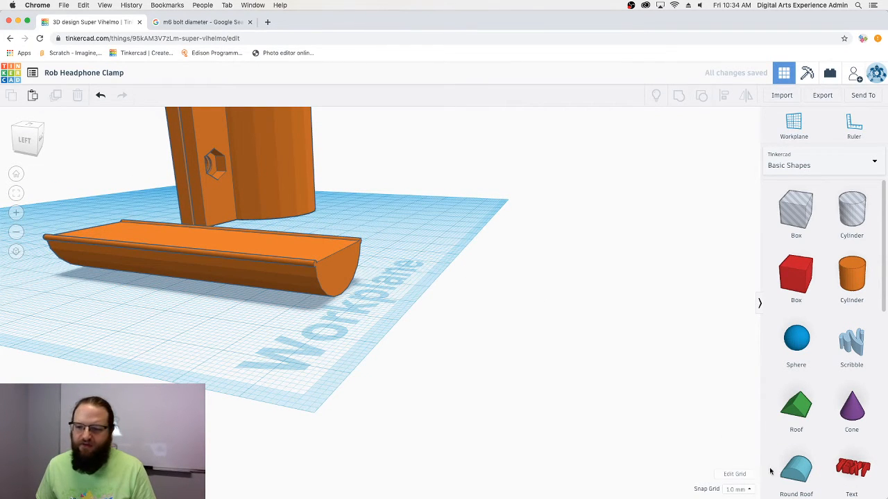
{"action": "left_click_drag", "start_coordinate": [797, 474], "coordinate": [406, 302]}
{"action": "left_click_drag", "start_coordinate": [407, 310], "coordinate": [406, 309]}
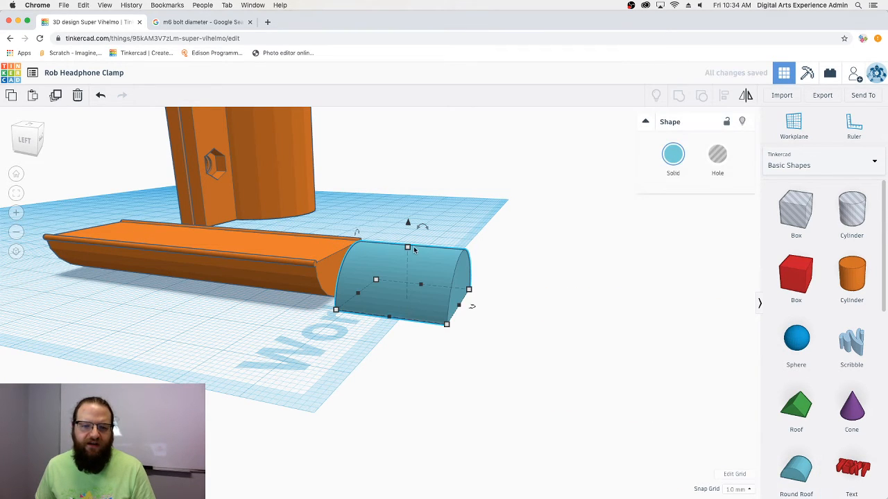
{"action": "left_click_drag", "start_coordinate": [423, 229], "coordinate": [417, 304]}
{"action": "right_click_drag", "start_coordinate": [369, 329], "coordinate": [399, 330]}
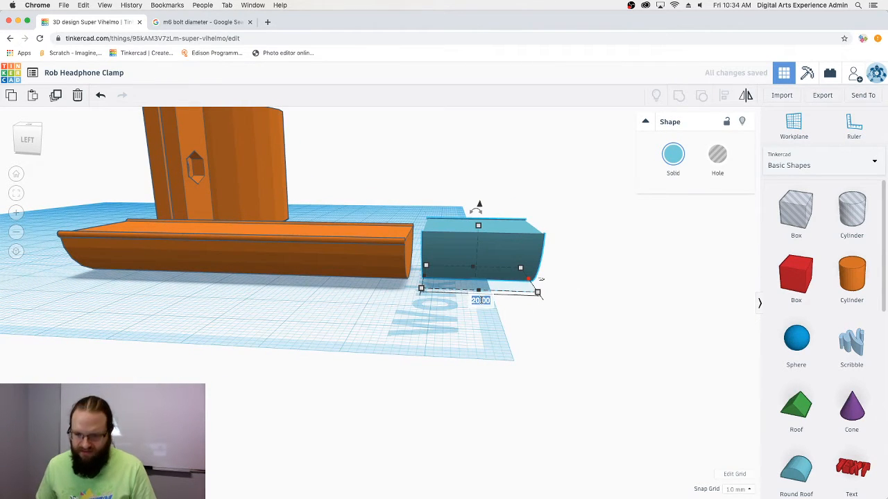
{"action": "type", "text": "10"}
{"action": "key", "text": "Return"}
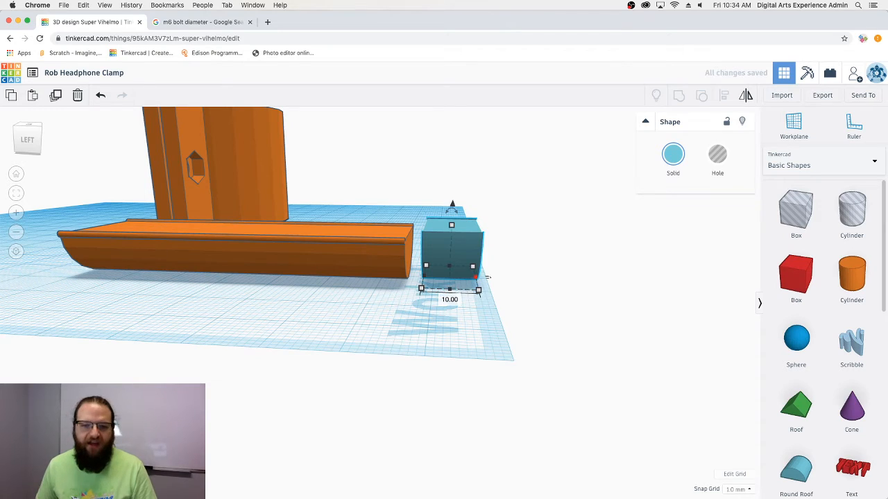
- Lower the blue half-cylinder's height to 9 mm to match the trough
{"action": "right_click_drag", "start_coordinate": [402, 317], "coordinate": [288, 295]}
{"action": "right_click_drag", "start_coordinate": [380, 310], "coordinate": [393, 294]}
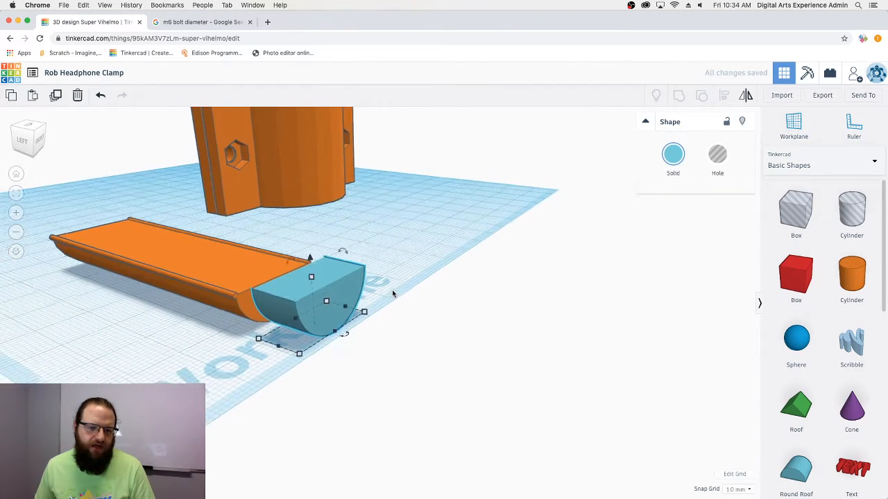
{"action": "left_click", "coordinate": [265, 269]}
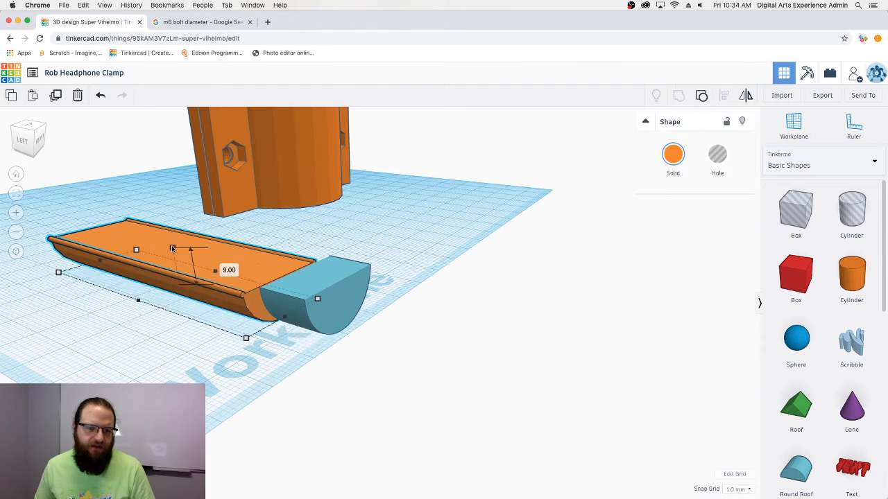
{"action": "left_click", "coordinate": [319, 276]}
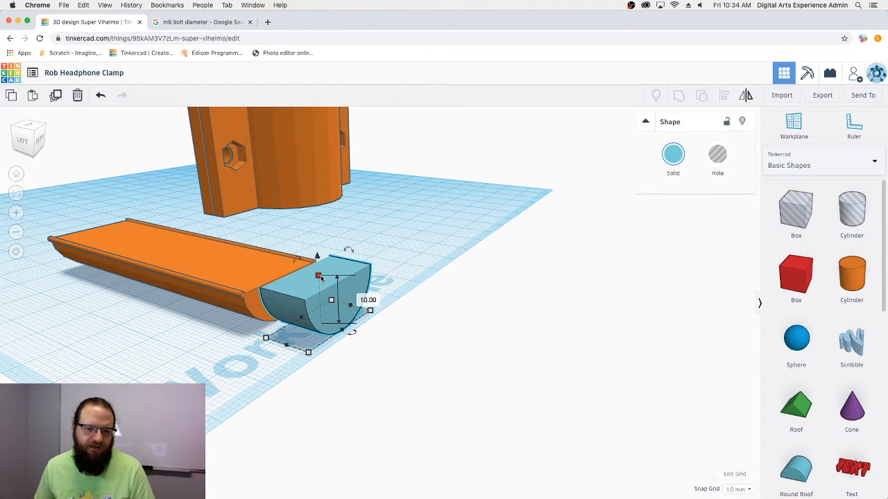
{"action": "type", "text": "9"}
{"action": "key", "text": "Return"}
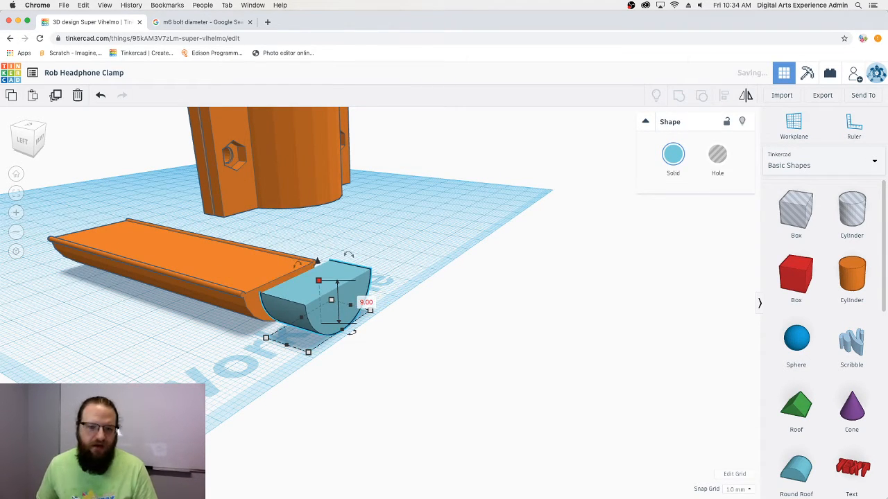
{"action": "right_click_drag", "start_coordinate": [252, 318], "coordinate": [461, 309]}
{"action": "left_click", "coordinate": [383, 287]}
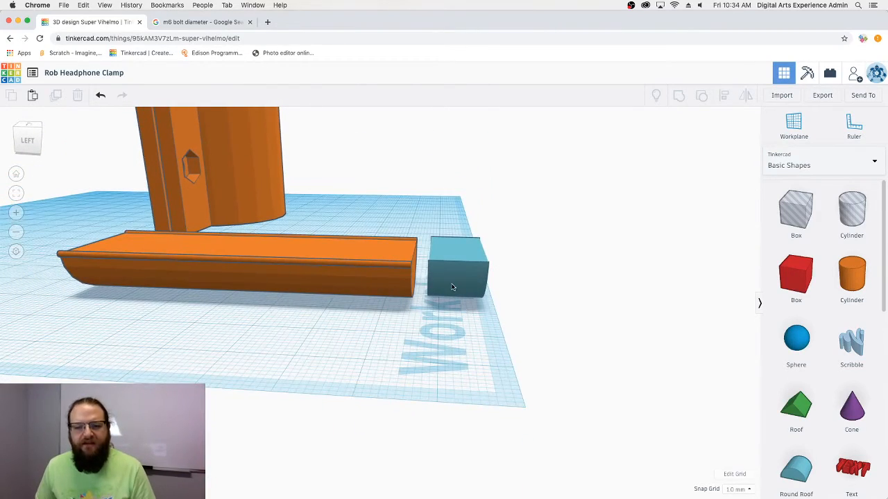
- Move the blue piece against the trough's end and centre it across the trough
{"action": "left_click", "coordinate": [444, 280]}
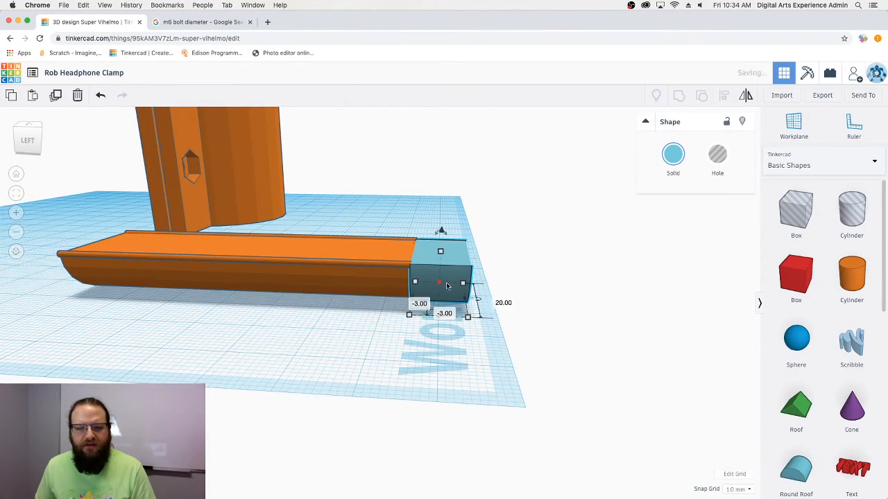
{"action": "right_click_drag", "start_coordinate": [444, 281], "coordinate": [260, 312]}
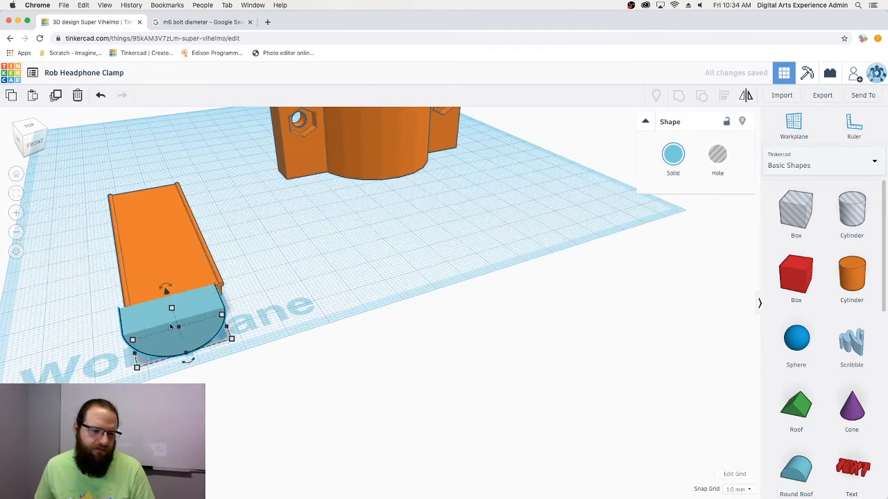
{"action": "left_click", "coordinate": [140, 257], "text": "shift"}
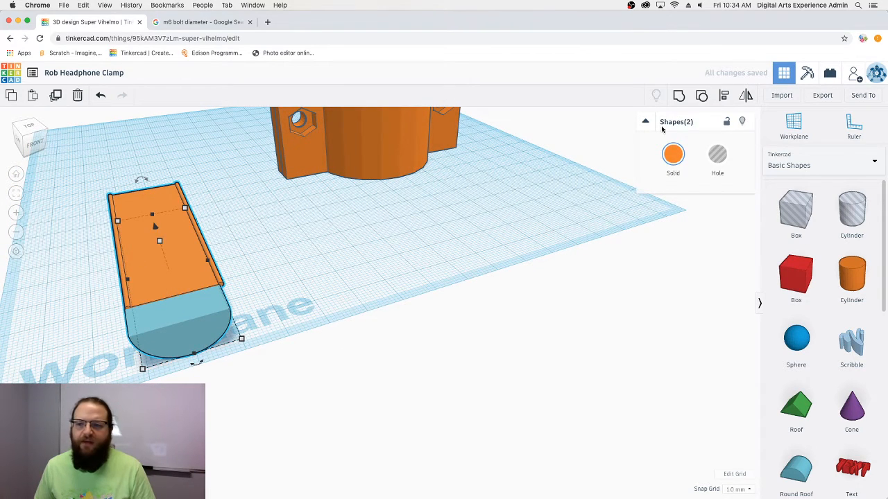
{"action": "left_click", "coordinate": [197, 363]}
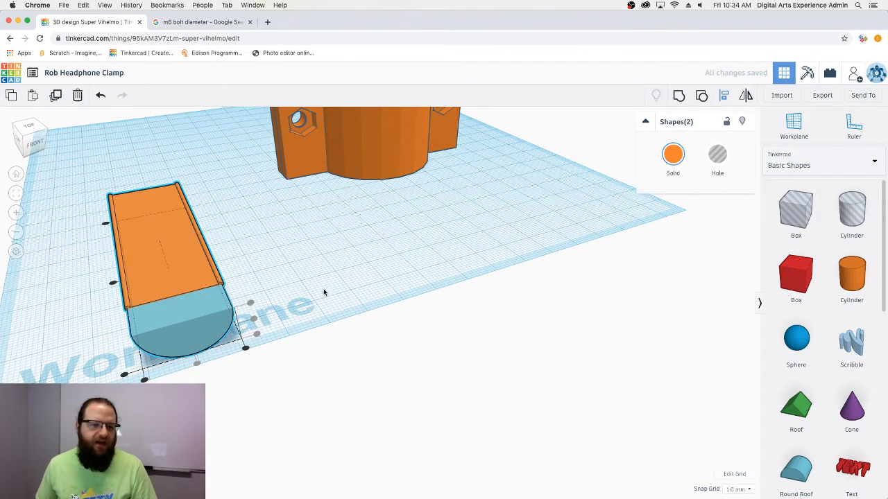
{"action": "right_click_drag", "start_coordinate": [324, 292], "coordinate": [514, 312]}
{"action": "left_click", "coordinate": [572, 339]}
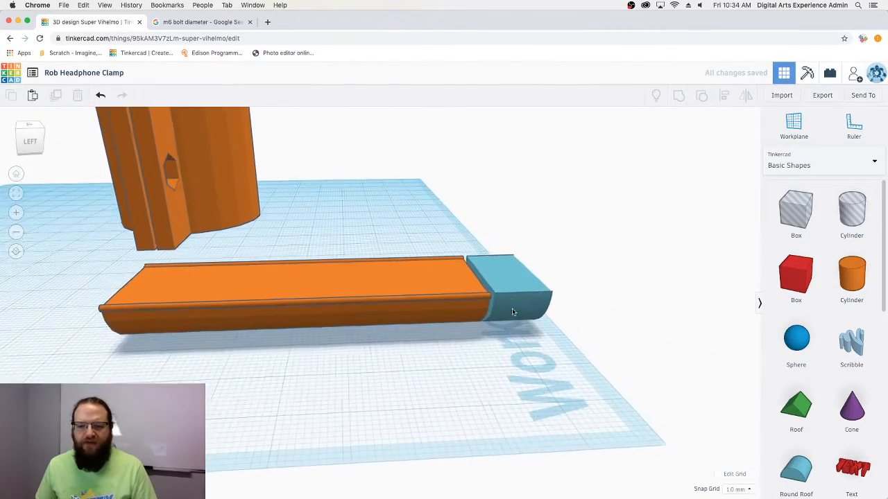
- Tilt the blue piece to -45°, nudge it toward the trough, and raise it 2.22
{"action": "left_click", "coordinate": [514, 312]}
{"action": "right_click_drag", "start_coordinate": [536, 355], "coordinate": [498, 350]}
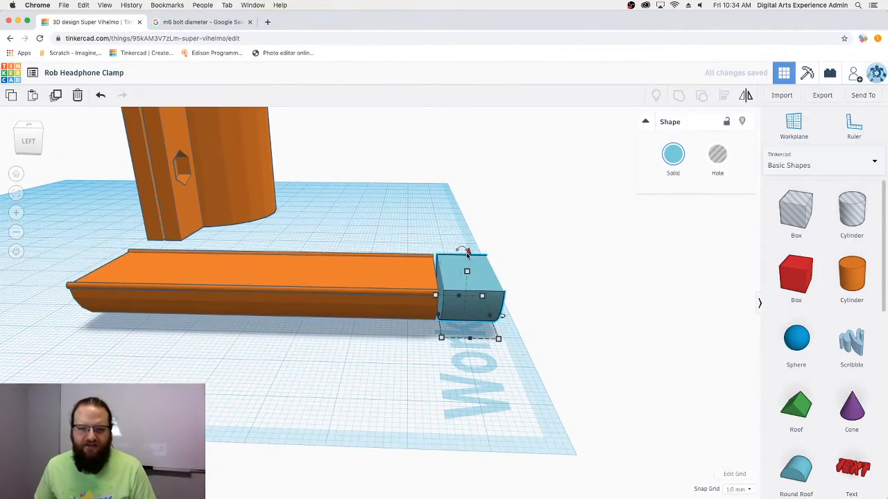
{"action": "left_click_drag", "start_coordinate": [462, 250], "coordinate": [440, 254]}
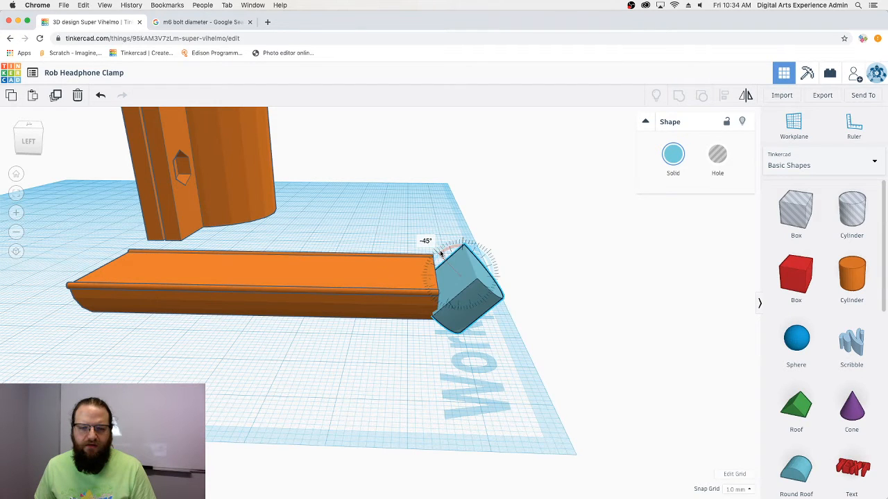
{"action": "right_click_drag", "start_coordinate": [507, 327], "coordinate": [510, 312]}
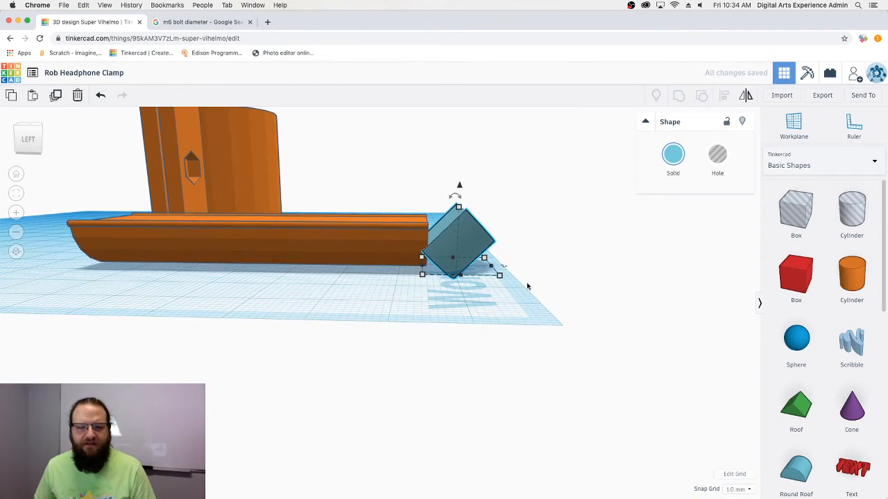
{"action": "key", "text": "Left"}
{"action": "key", "text": "Left"}
{"action": "key", "text": "Left"}
{"action": "key", "text": "Left"}
{"action": "key", "text": "Left"}
{"action": "key", "text": "Left"}
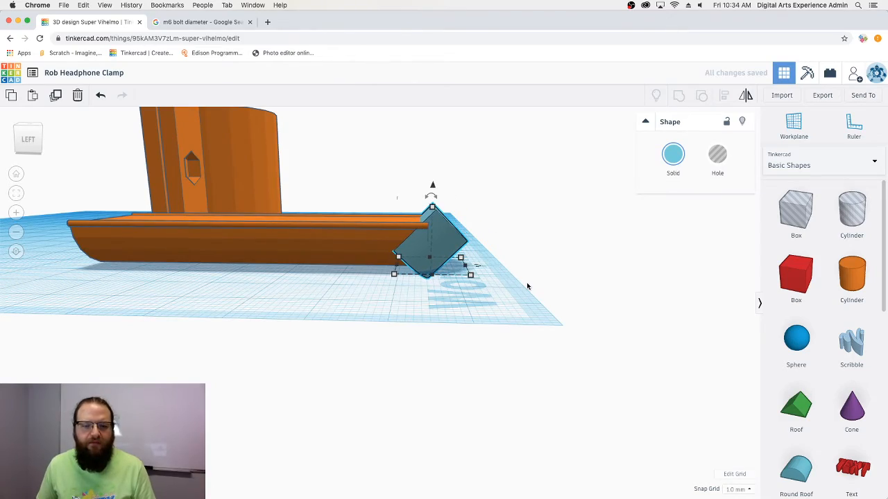
{"action": "right_click_drag", "start_coordinate": [513, 292], "coordinate": [470, 232]}
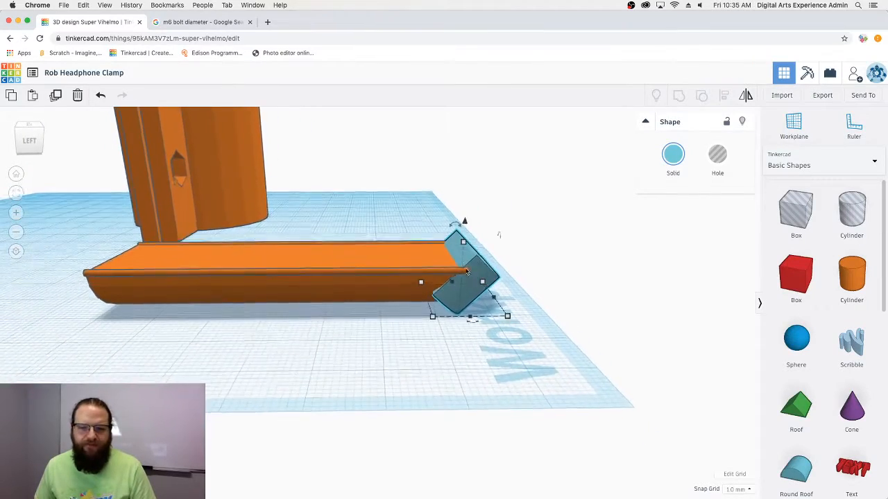
{"action": "left_click_drag", "start_coordinate": [465, 218], "coordinate": [465, 213]}
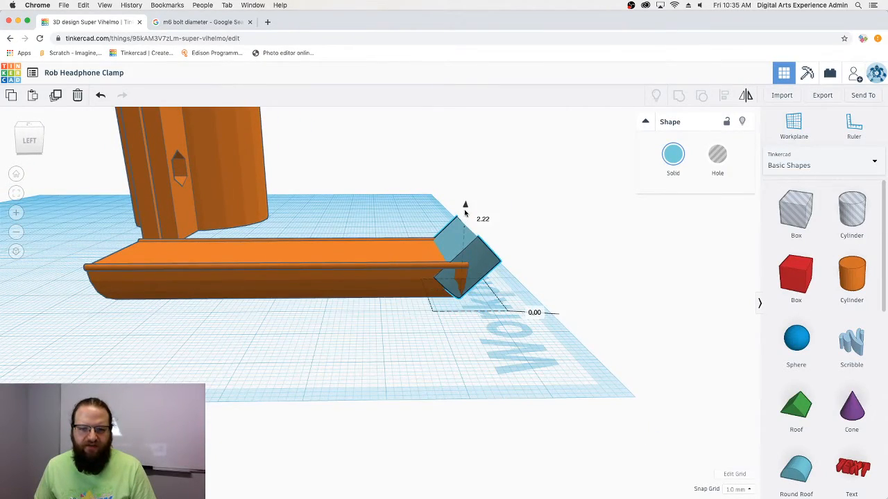
{"action": "right_click_drag", "start_coordinate": [481, 236], "coordinate": [207, 333]}
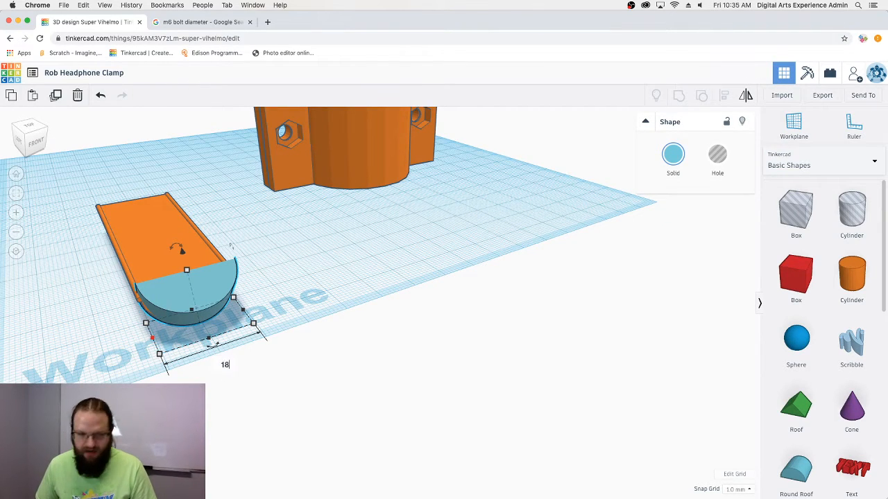
- Set the blue end piece's width to 19 and centre it across the orange trough with Align
{"action": "right_click_drag", "start_coordinate": [239, 366], "coordinate": [222, 393]}
{"action": "left_click_drag", "start_coordinate": [357, 397], "coordinate": [184, 298]}
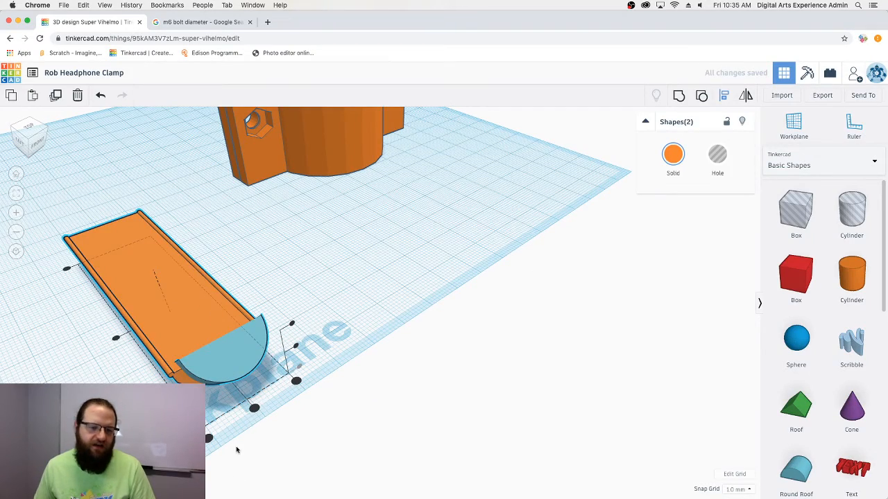
{"action": "right_click_drag", "start_coordinate": [240, 416], "coordinate": [189, 441]}
{"action": "key", "text": "l"}
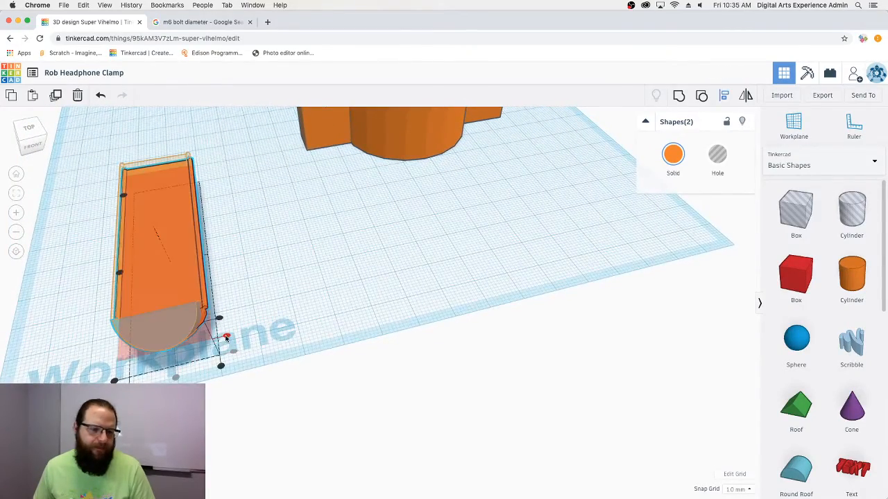
{"action": "right_click_drag", "start_coordinate": [265, 312], "coordinate": [309, 270]}
{"action": "left_click", "coordinate": [291, 298]}
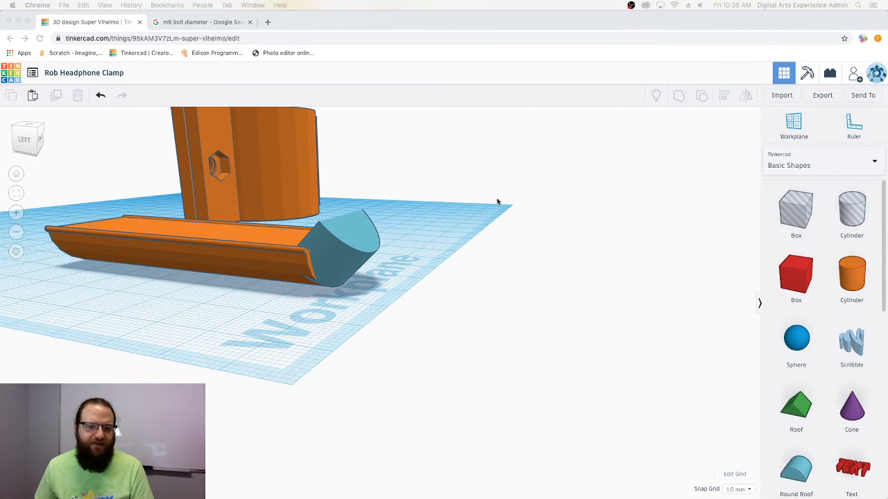
{"action": "right_click_drag", "start_coordinate": [399, 289], "coordinate": [236, 286]}
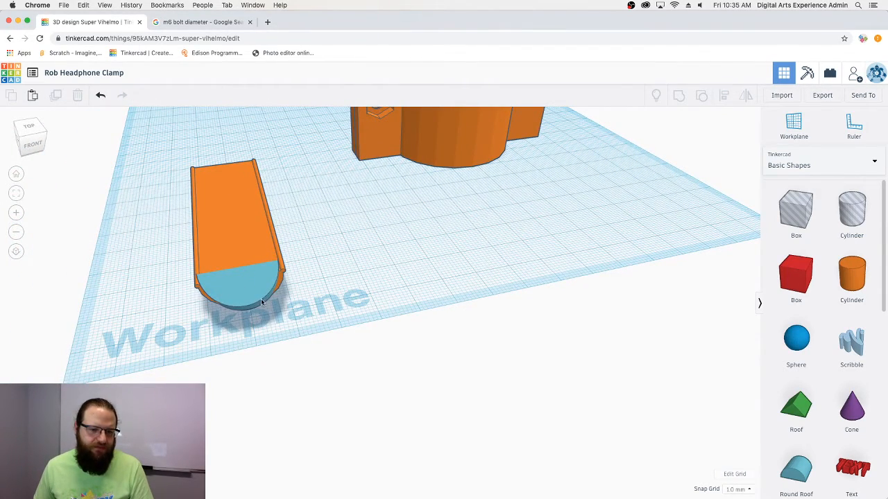
{"action": "left_click", "coordinate": [263, 303]}
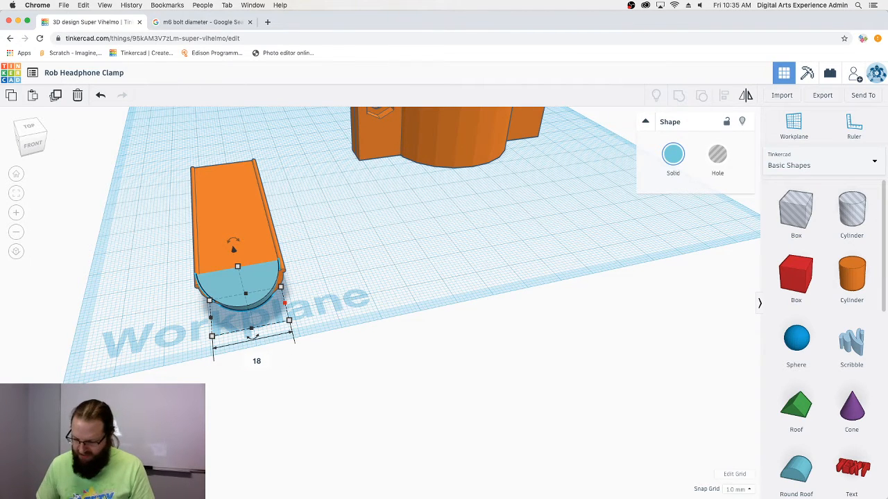
{"action": "key", "text": "Return"}
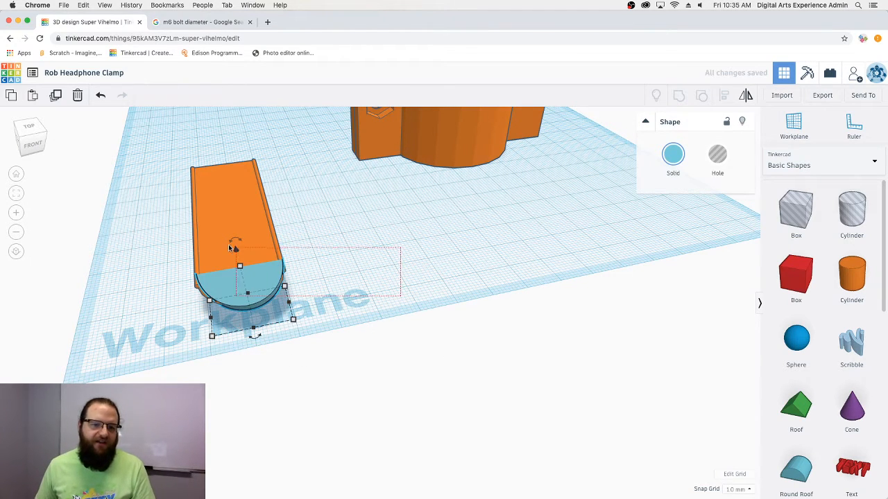
{"action": "left_click", "coordinate": [231, 247], "text": "shift"}
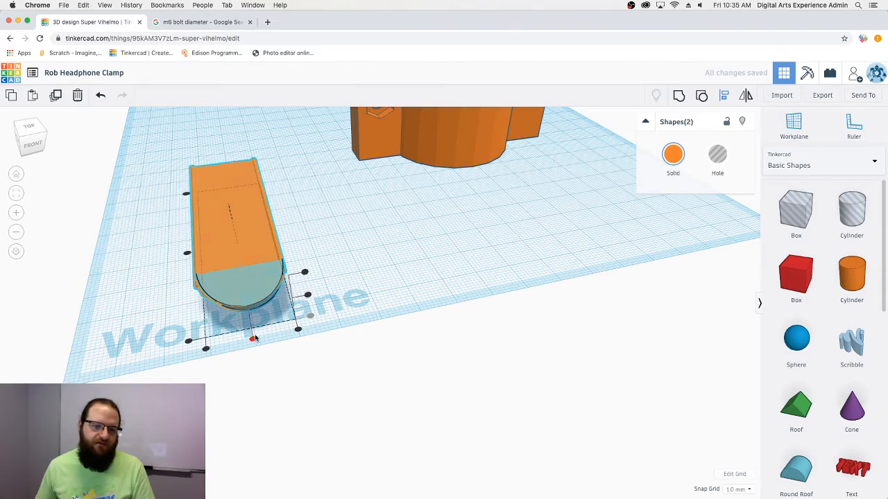
{"action": "left_click", "coordinate": [254, 338]}
{"action": "right_click_drag", "start_coordinate": [333, 293], "coordinate": [392, 275]}
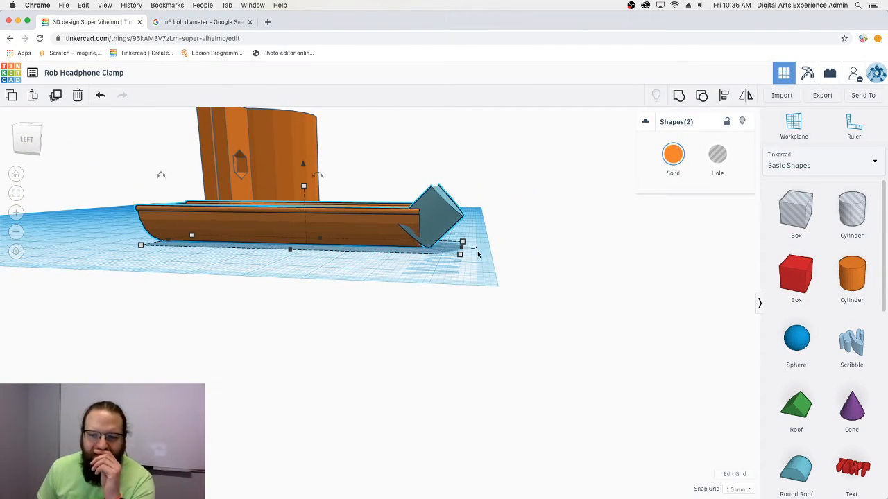
- Delete the tilted blue piece and drop a Basic Shapes sphere against the trough's end
{"action": "right_click_drag", "start_coordinate": [511, 247], "coordinate": [448, 233]}
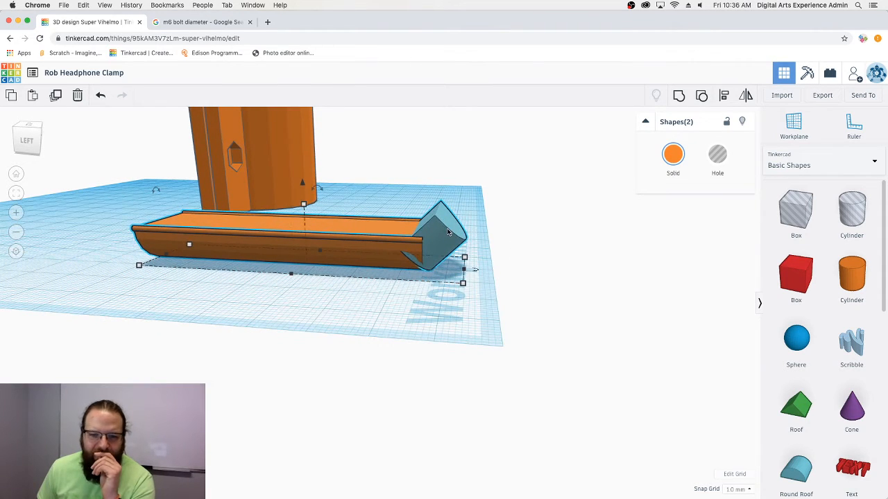
{"action": "left_click", "coordinate": [450, 238]}
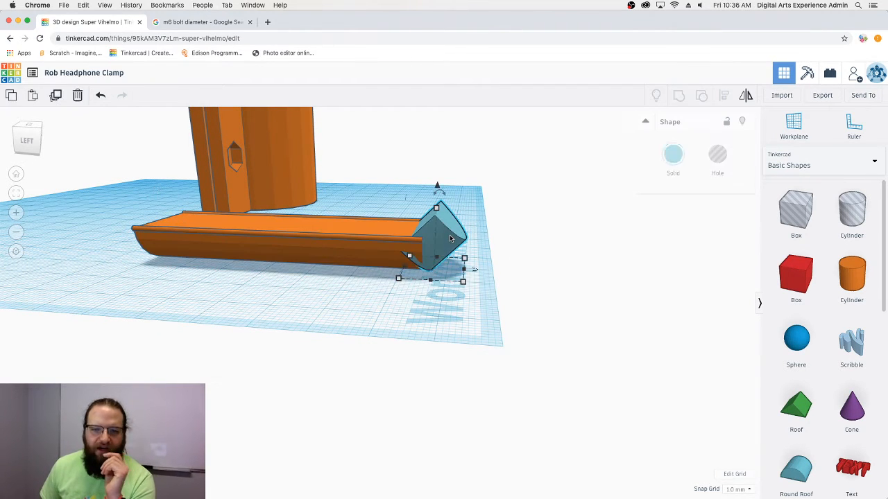
{"action": "key", "text": "Delete"}
{"action": "right_click_drag", "start_coordinate": [533, 240], "coordinate": [693, 298]}
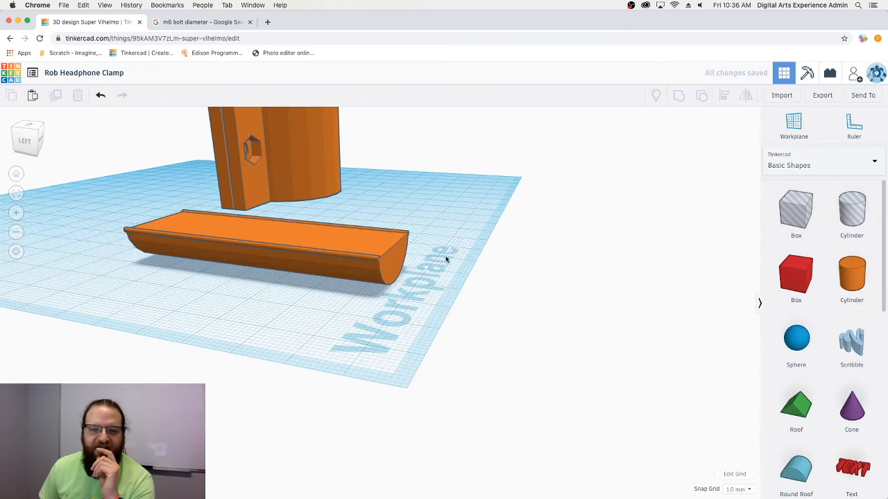
{"action": "left_click_drag", "start_coordinate": [794, 341], "coordinate": [403, 287]}
{"action": "right_click_drag", "start_coordinate": [534, 238], "coordinate": [391, 283]}
- Centre the blue sphere on the end of the trough and check it from low side views
{"action": "left_click_drag", "start_coordinate": [403, 330], "coordinate": [228, 249]}
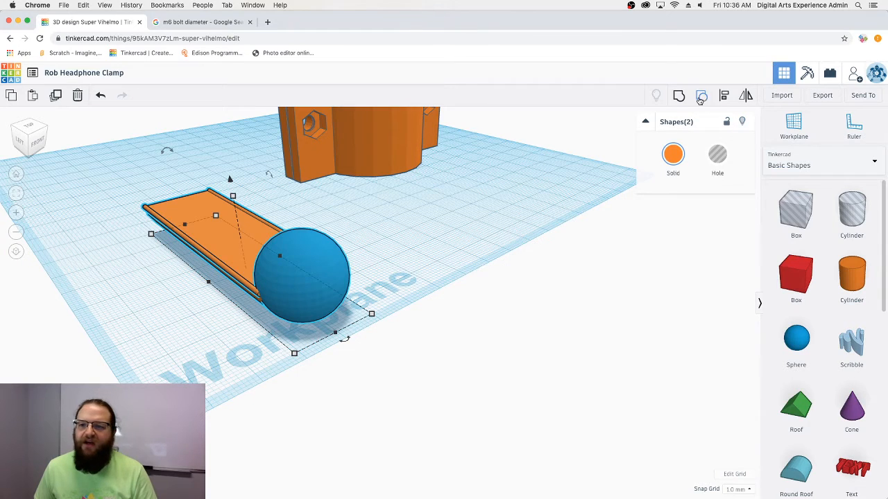
{"action": "left_click", "coordinate": [345, 340]}
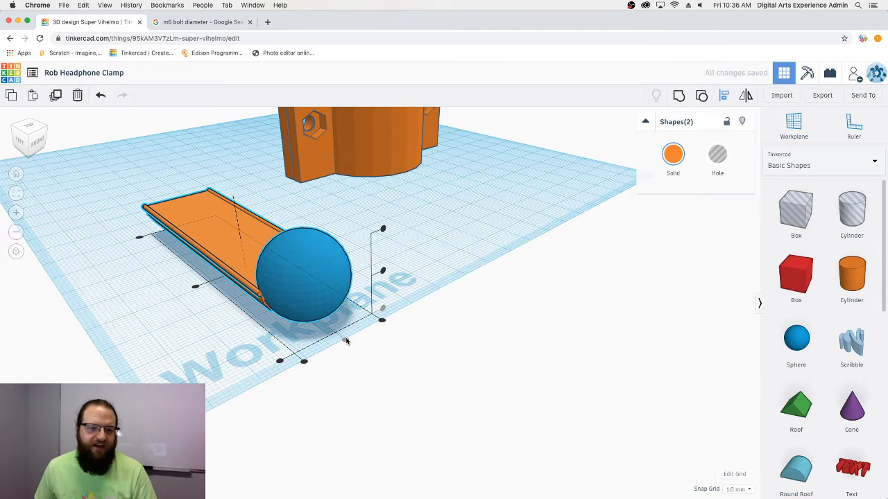
{"action": "left_click", "coordinate": [475, 276]}
{"action": "mouse_move", "coordinate": [475, 276]}
{"action": "right_mouse_down"}
{"action": "mouse_move", "coordinate": [445, 234]}
{"action": "mouse_move", "coordinate": [583, 252]}
{"action": "mouse_move", "coordinate": [585, 277]}
{"action": "mouse_move", "coordinate": [477, 280]}
{"action": "right_mouse_up"}
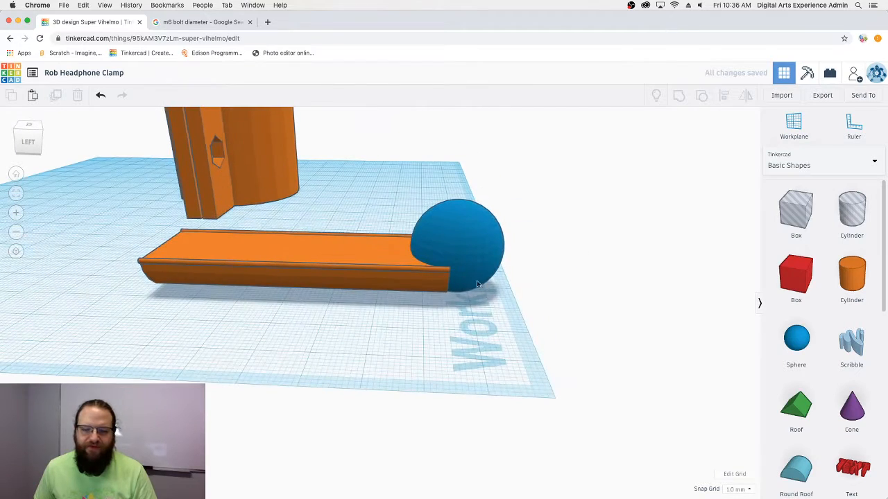
{"action": "left_click", "coordinate": [471, 258]}
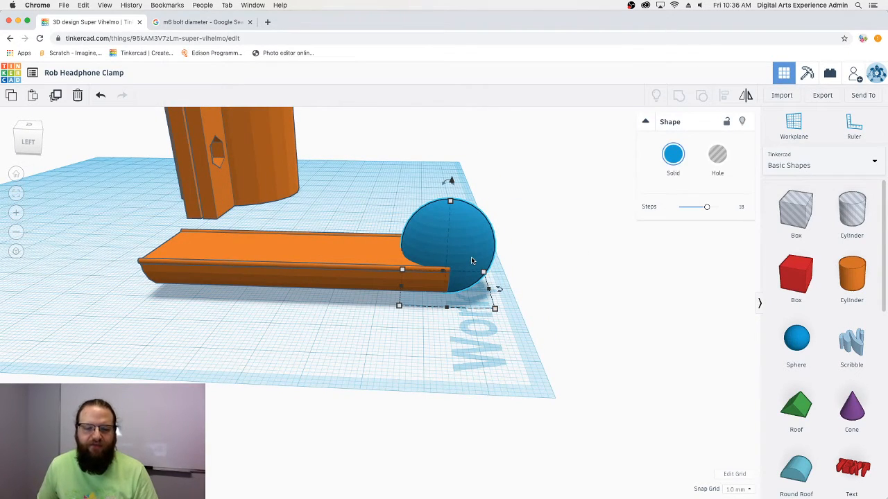
{"action": "right_click_drag", "start_coordinate": [573, 293], "coordinate": [517, 262]}
{"action": "left_click", "coordinate": [343, 255]}
- Group the sphere and trough into one orange ball-ended arm
{"action": "left_click", "coordinate": [356, 222]}
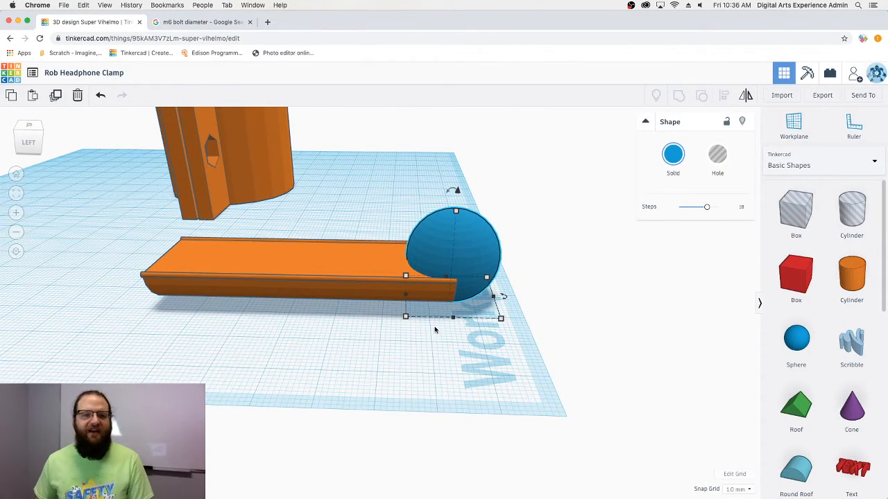
{"action": "left_click_drag", "start_coordinate": [532, 326], "coordinate": [361, 222]}
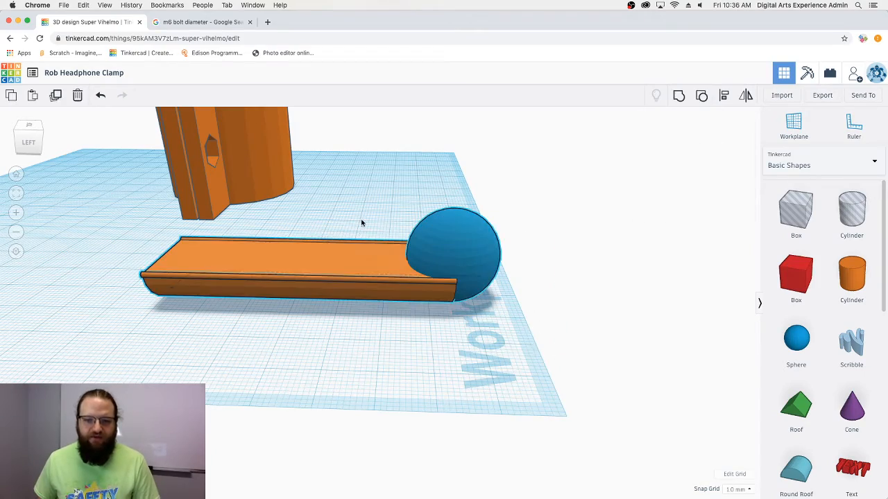
{"action": "left_click", "coordinate": [678, 95]}
{"action": "left_click", "coordinate": [515, 351]}
- Drag the ball-ended arm back beside the clamp ring, then return to the home view
{"action": "right_click_drag", "start_coordinate": [516, 351], "coordinate": [464, 331]}
{"action": "scroll", "coordinate": [367, 211], "scroll_direction": "up", "scroll_amount": 4}
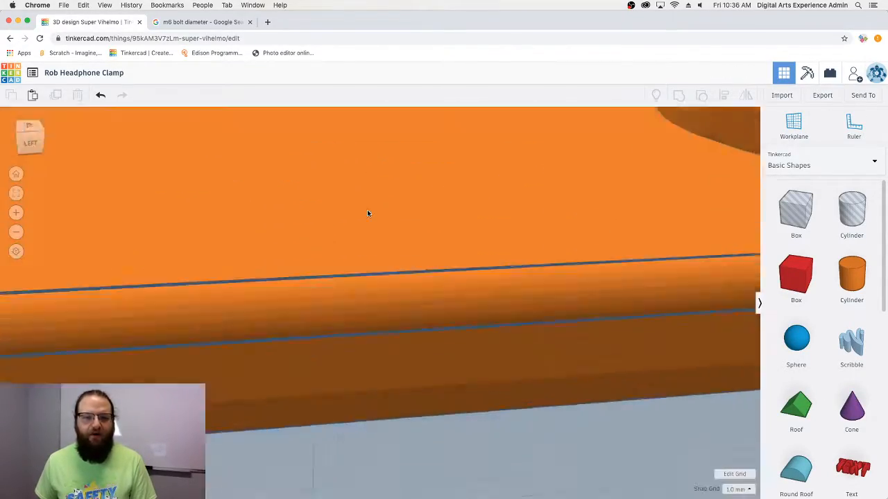
{"action": "scroll", "coordinate": [367, 211], "scroll_direction": "down", "scroll_amount": 5}
{"action": "right_click_drag", "start_coordinate": [350, 218], "coordinate": [336, 278]}
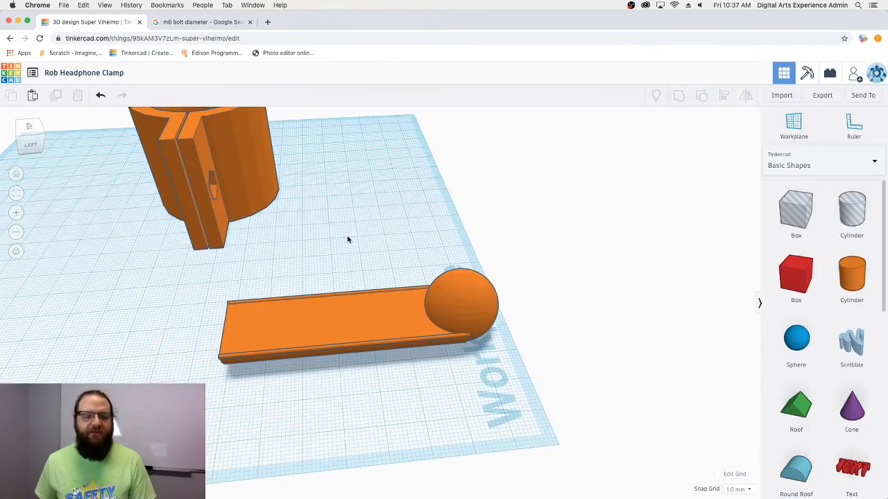
{"action": "left_click_drag", "start_coordinate": [358, 305], "coordinate": [392, 183]}
{"action": "scroll", "coordinate": [409, 258], "scroll_direction": "up", "scroll_amount": 2}
{"action": "right_click_drag", "start_coordinate": [409, 258], "coordinate": [235, 222]}
{"action": "left_click", "coordinate": [16, 175]}
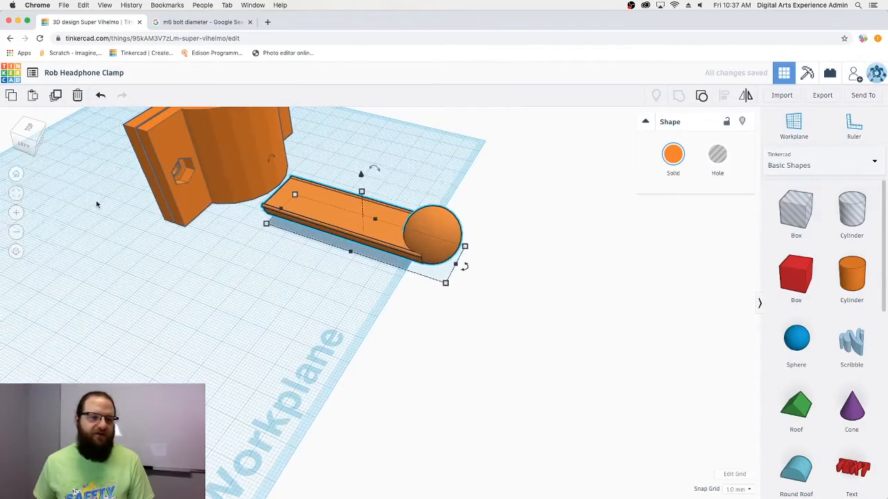
- Align the arm centred under the clamp ring and nudge both shapes together with Shift+arrow keys
{"action": "left_click_drag", "start_coordinate": [455, 406], "coordinate": [281, 203]}
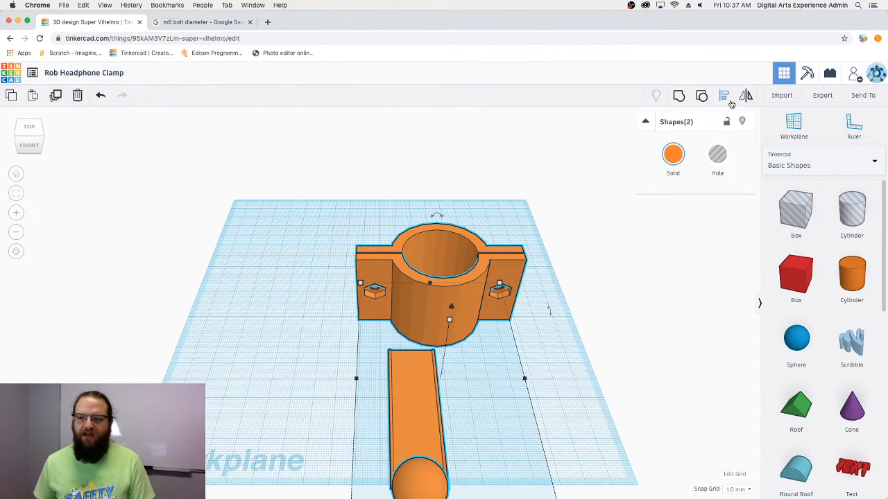
{"action": "middle_click_drag", "start_coordinate": [507, 378], "coordinate": [497, 281]}
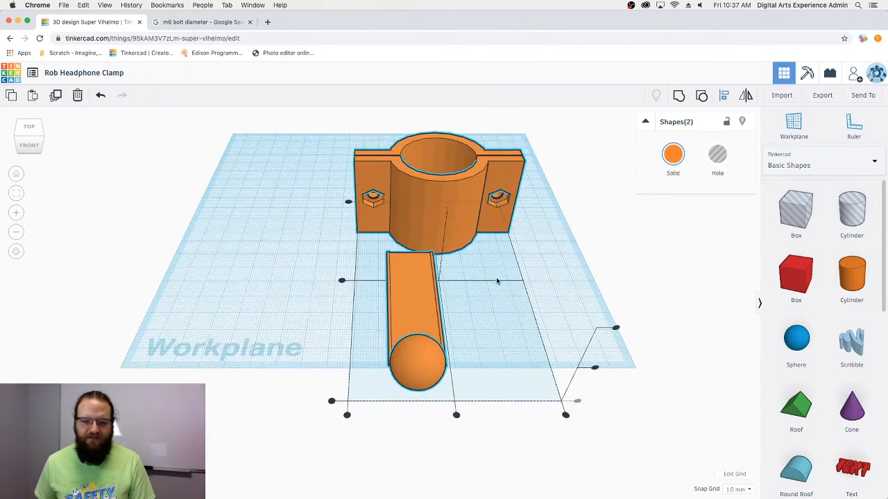
{"action": "left_click", "coordinate": [455, 415]}
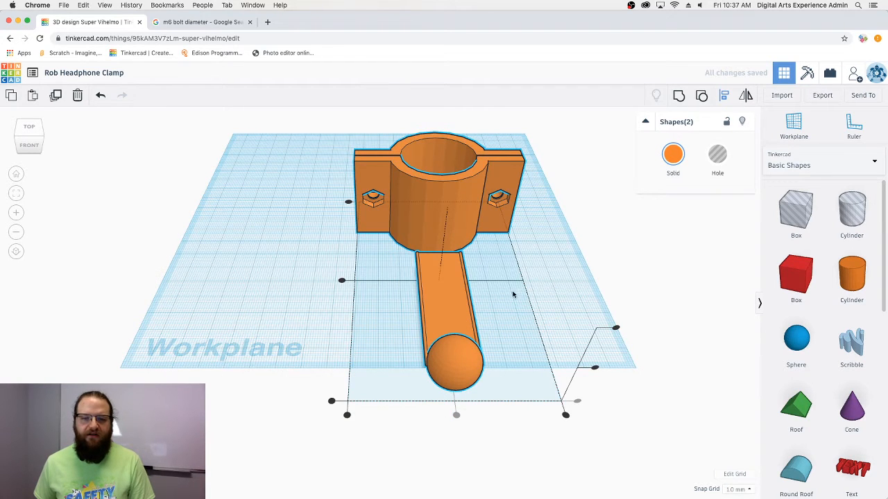
{"action": "key", "text": "shift+Left"}
{"action": "key", "text": "shift+Left"}
{"action": "key", "text": "shift+Left"}
{"action": "key", "text": "shift+Left"}
{"action": "key", "text": "shift+Left"}
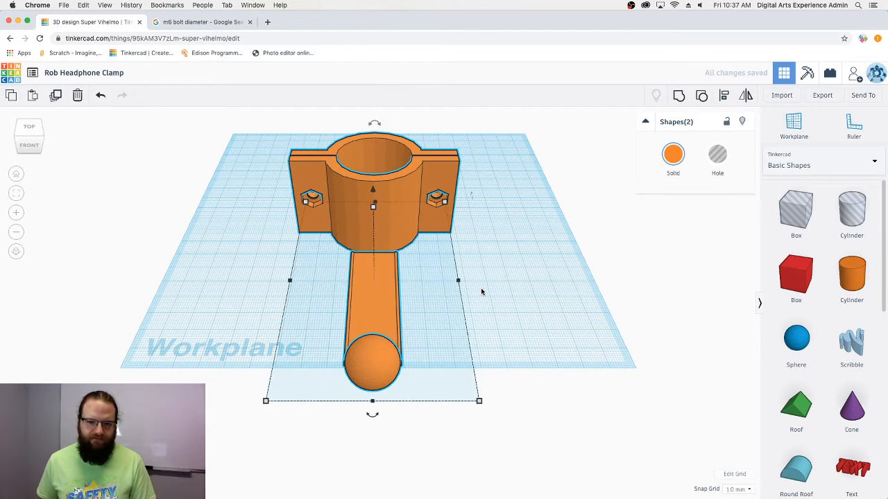
{"action": "key", "text": "shift+Up"}
{"action": "key", "text": "shift+Up"}
{"action": "key", "text": "shift+Up"}
{"action": "key", "text": "shift+Right"}
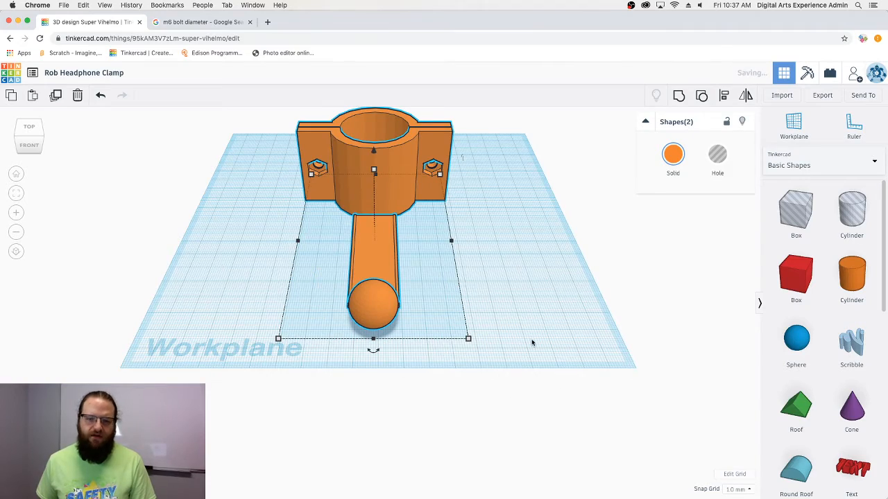
{"action": "right_click_drag", "start_coordinate": [531, 338], "coordinate": [455, 325]}
- Slide the arm into the clamp body with two Left arrow nudges, leaving it unrotated
{"action": "left_click", "coordinate": [389, 281]}
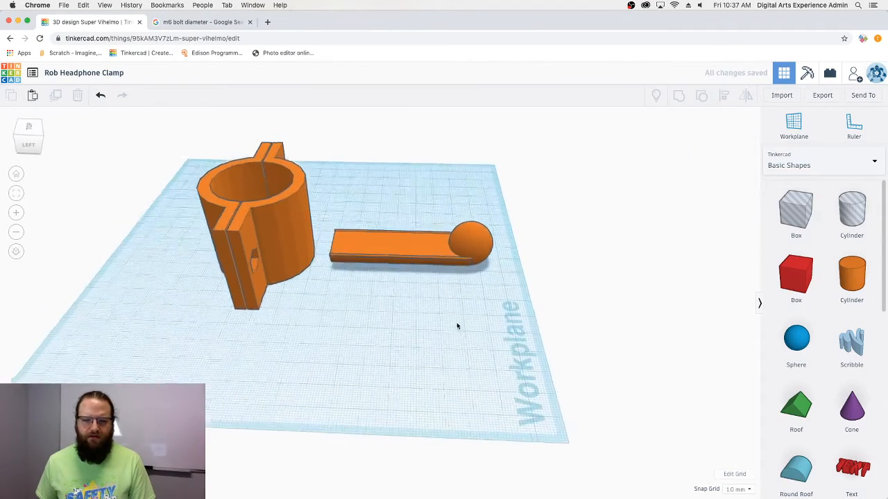
{"action": "left_click", "coordinate": [392, 242]}
{"action": "key", "text": "Left"}
{"action": "key", "text": "Left"}
{"action": "key", "text": "Left"}
{"action": "key", "text": "Left"}
{"action": "key", "text": "Left"}
{"action": "key", "text": "Left"}
{"action": "key", "text": "Left"}
{"action": "key", "text": "Left"}
{"action": "key", "text": "Left"}
{"action": "key", "text": "Left"}
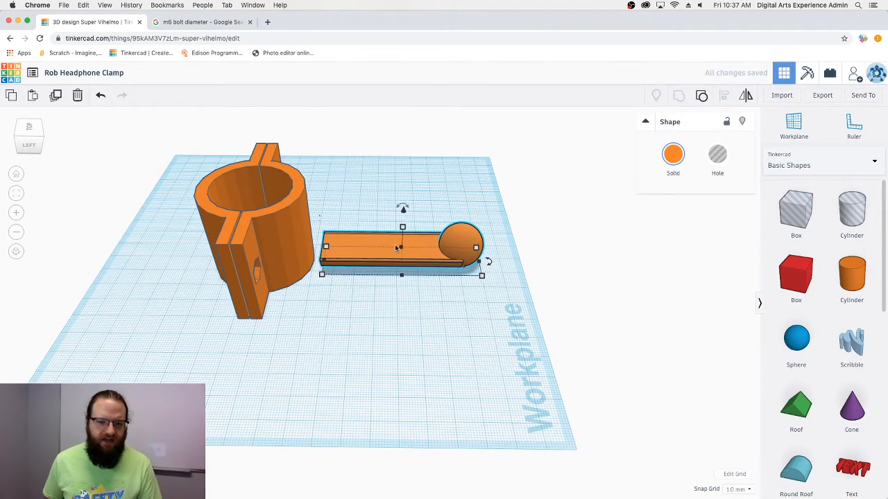
{"action": "key", "text": "Left"}
{"action": "right_click_drag", "start_coordinate": [395, 244], "coordinate": [454, 234]}
{"action": "left_click", "coordinate": [505, 314]}
{"action": "left_click", "coordinate": [455, 234]}
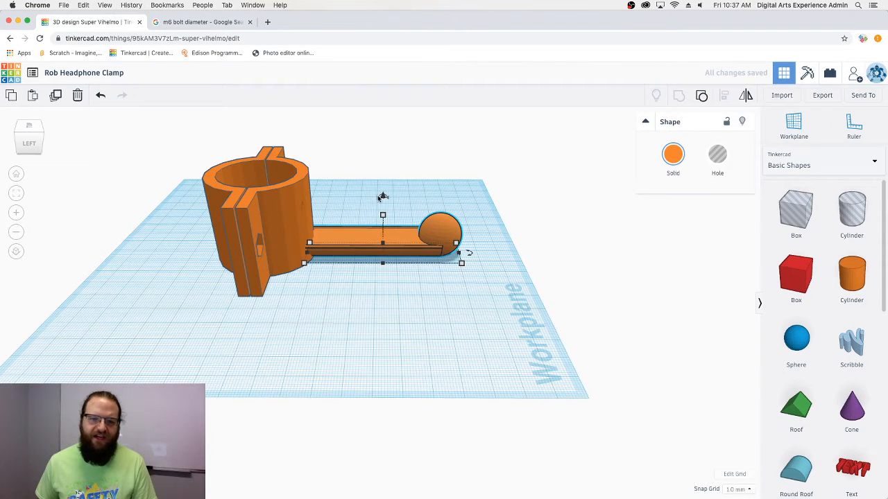
{"action": "mouse_move", "coordinate": [378, 198]}
{"action": "left_mouse_down"}
{"action": "mouse_move", "coordinate": [368, 183]}
{"action": "mouse_move", "coordinate": [382, 195]}
{"action": "left_mouse_up"}
{"action": "left_click", "coordinate": [542, 313]}
{"action": "right_click_drag", "start_coordinate": [305, 324], "coordinate": [259, 196]}
- Group the clamp ring and arm into a single solid shape
{"action": "left_click_drag", "start_coordinate": [260, 196], "coordinate": [221, 129]}
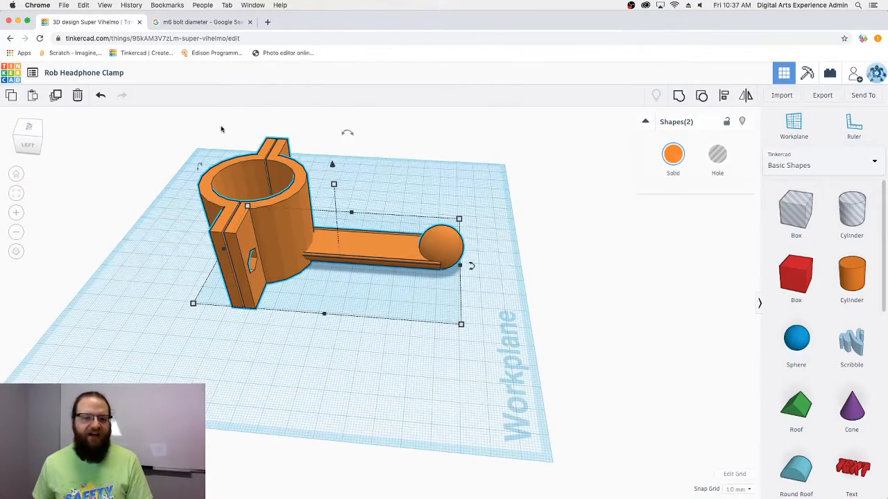
{"action": "left_click", "coordinate": [679, 97]}
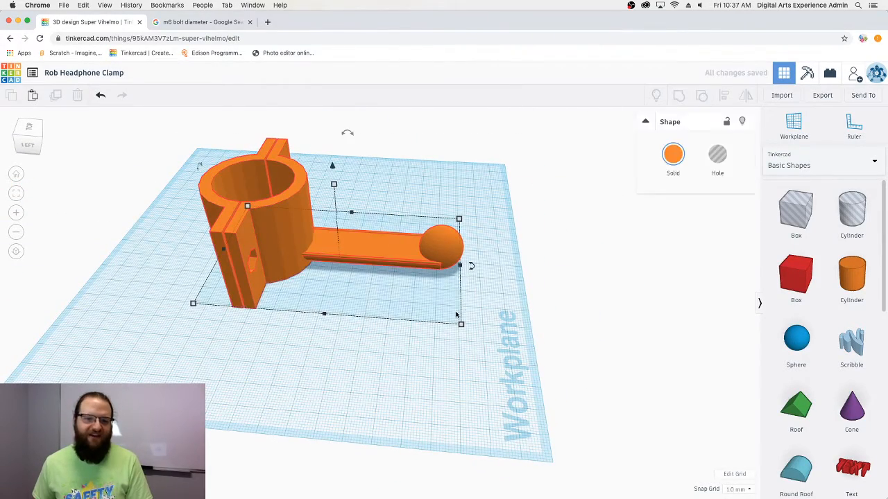
{"action": "left_click", "coordinate": [461, 344]}
{"action": "right_click_drag", "start_coordinate": [461, 344], "coordinate": [273, 292]}
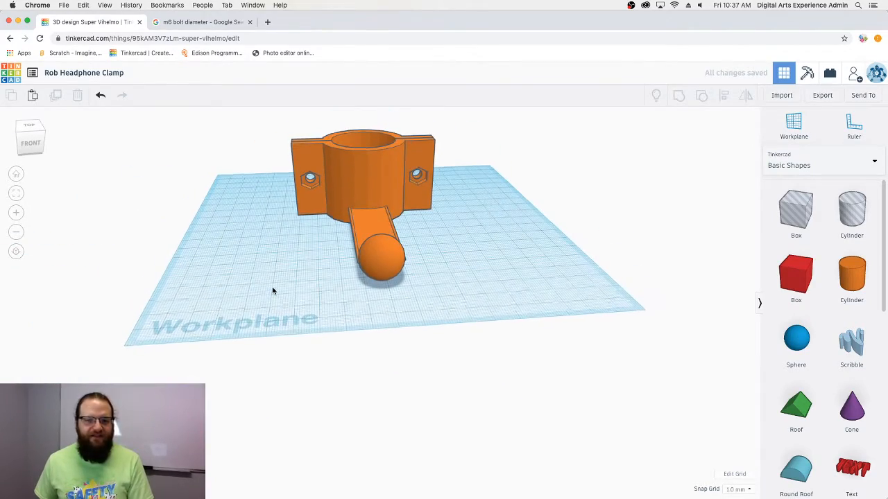
{"action": "scroll", "coordinate": [279, 277], "scroll_direction": "up", "scroll_amount": 3}
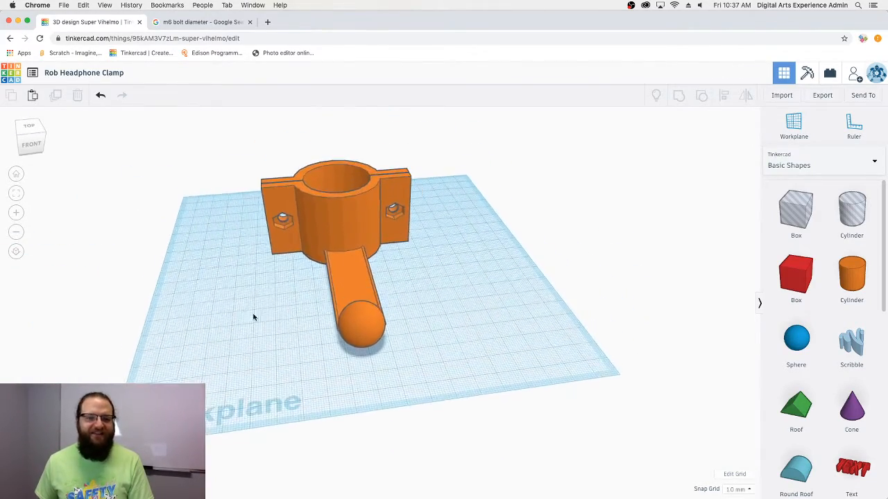
{"action": "right_click_drag", "start_coordinate": [250, 305], "coordinate": [252, 285]}
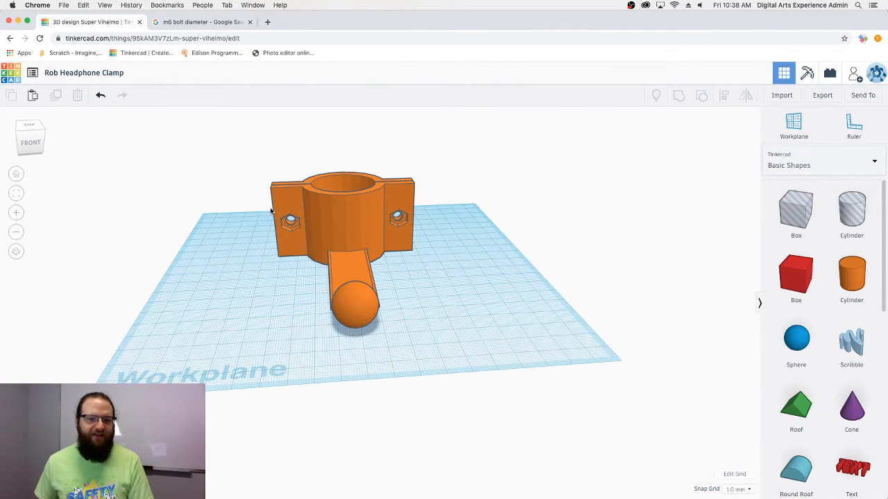
{"action": "right_click_drag", "start_coordinate": [322, 269], "coordinate": [304, 290]}
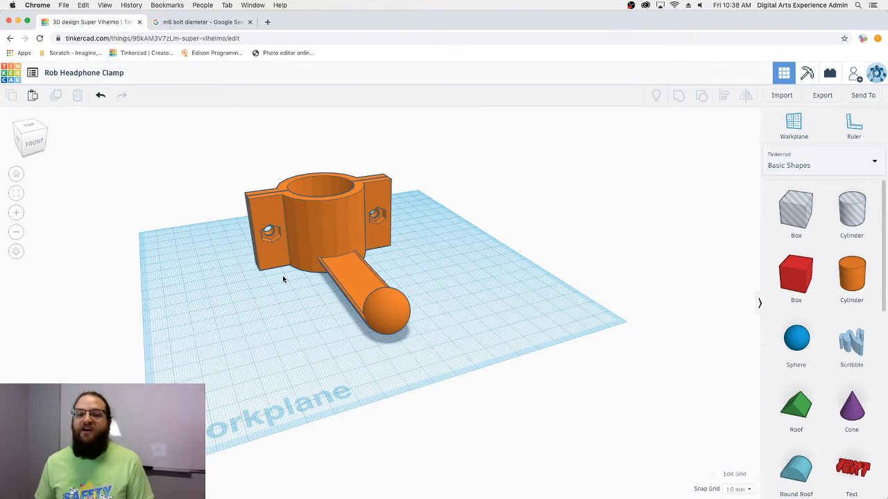
{"action": "right_click_drag", "start_coordinate": [255, 308], "coordinate": [275, 310]}
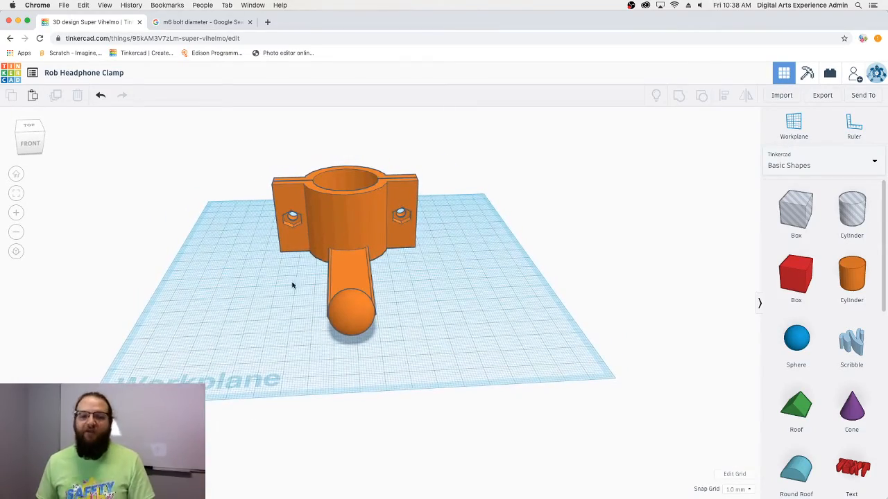
{"action": "right_click_drag", "start_coordinate": [257, 247], "coordinate": [357, 262]}
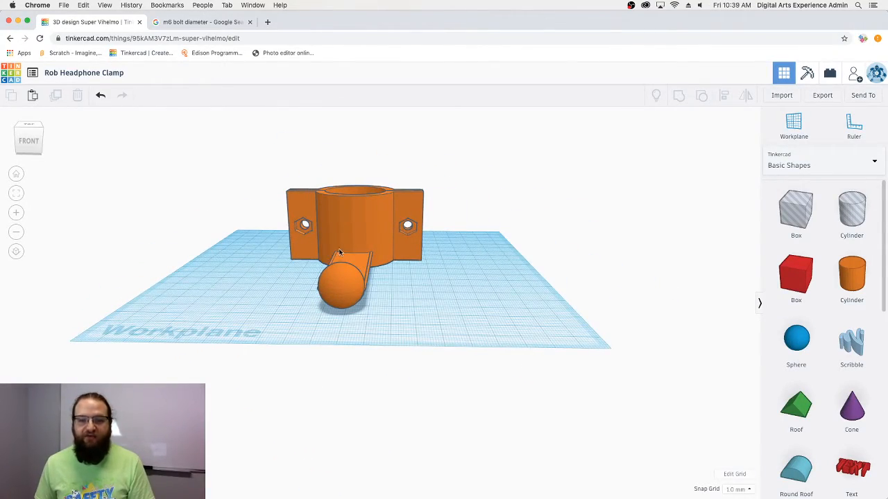
{"action": "right_click_drag", "start_coordinate": [368, 260], "coordinate": [277, 276]}
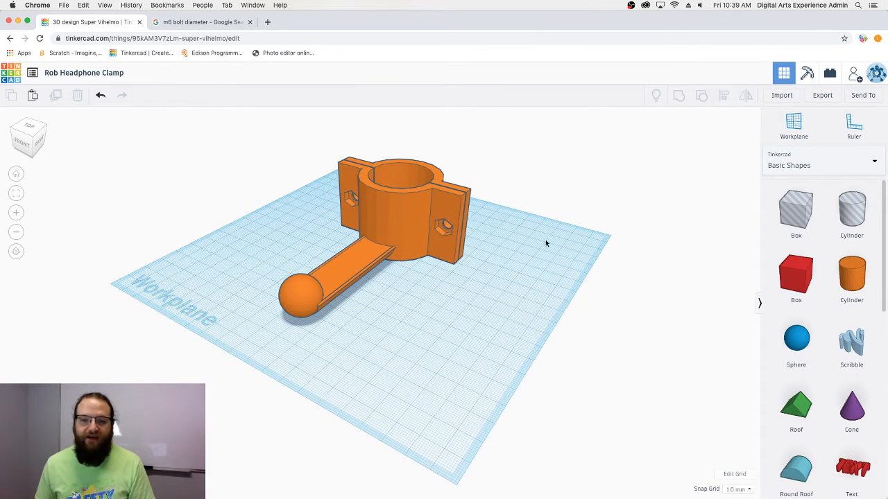
- Place a custom workplane on the model and drop a Round Roof shape onto the arm
{"action": "key", "text": "w"}
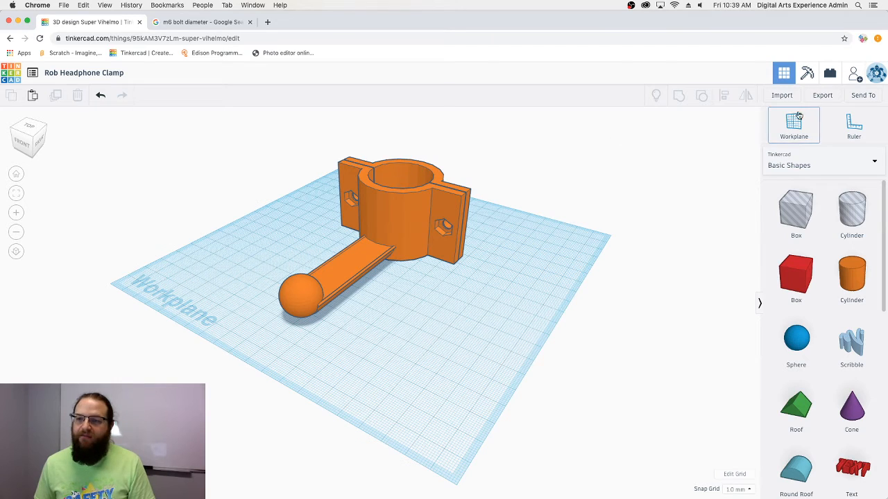
{"action": "left_click", "coordinate": [359, 255]}
{"action": "right_click_drag", "start_coordinate": [501, 268], "coordinate": [555, 281]}
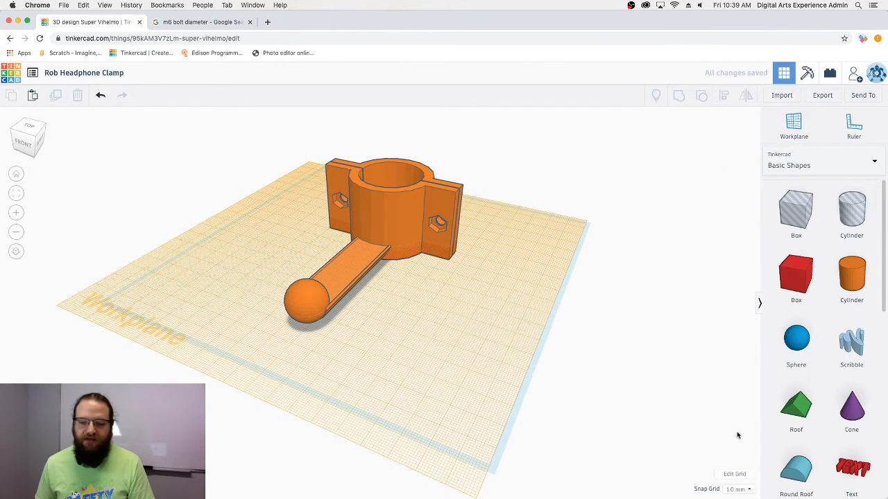
{"action": "left_click_drag", "start_coordinate": [785, 464], "coordinate": [355, 259]}
{"action": "right_click_drag", "start_coordinate": [355, 259], "coordinate": [420, 285]}
- Reset to the default workplane and centre the Round Roof with the clamp
{"action": "key", "text": "super+a"}
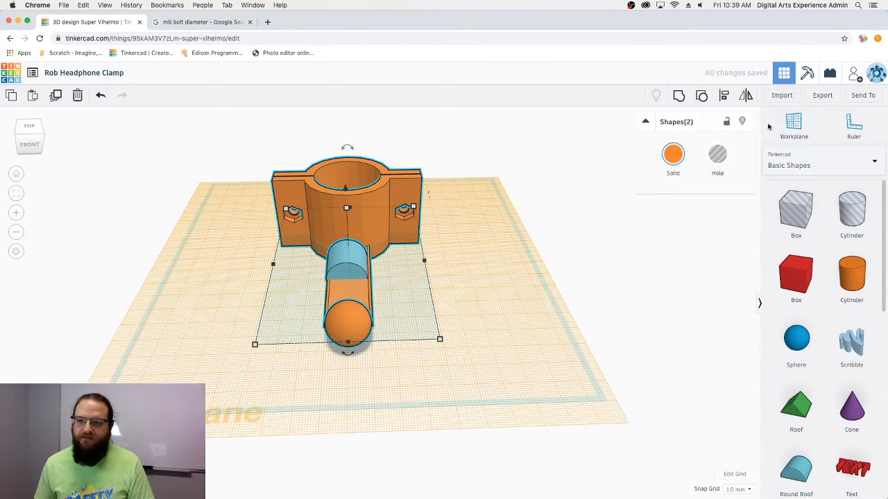
{"action": "left_click", "coordinate": [793, 125]}
{"action": "left_click", "coordinate": [677, 273]}
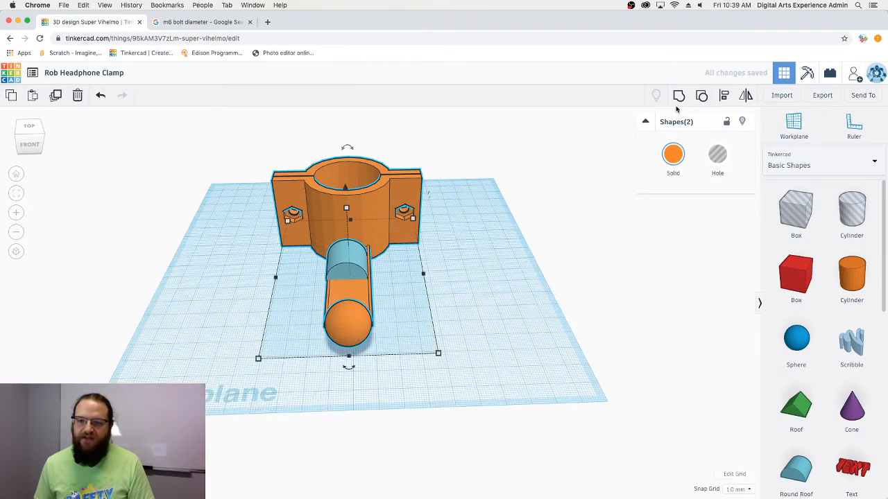
{"action": "left_click", "coordinate": [723, 95]}
{"action": "left_click", "coordinate": [349, 370]}
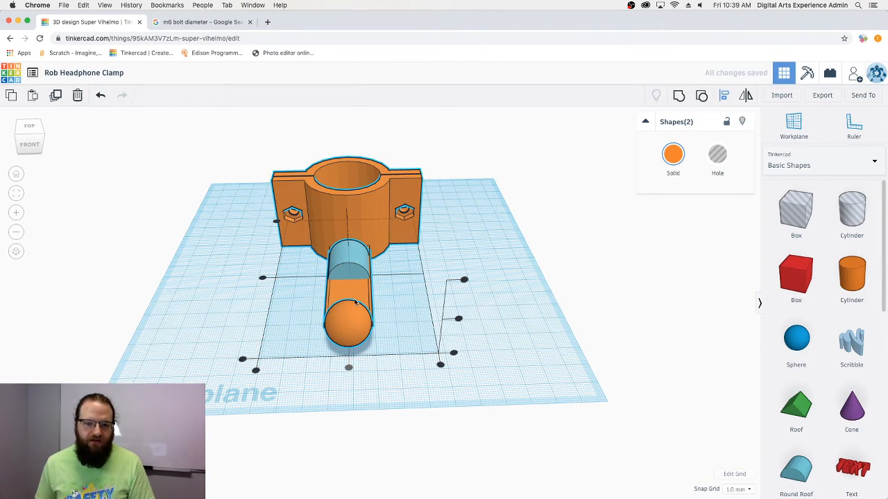
{"action": "scroll", "coordinate": [330, 274], "scroll_direction": "up", "scroll_amount": 5}
{"action": "right_click_drag", "start_coordinate": [331, 274], "coordinate": [341, 256]}
{"action": "left_click", "coordinate": [541, 214]}
- Set the blue half-cylinder's width to 19 mm
{"action": "left_click", "coordinate": [333, 229]}
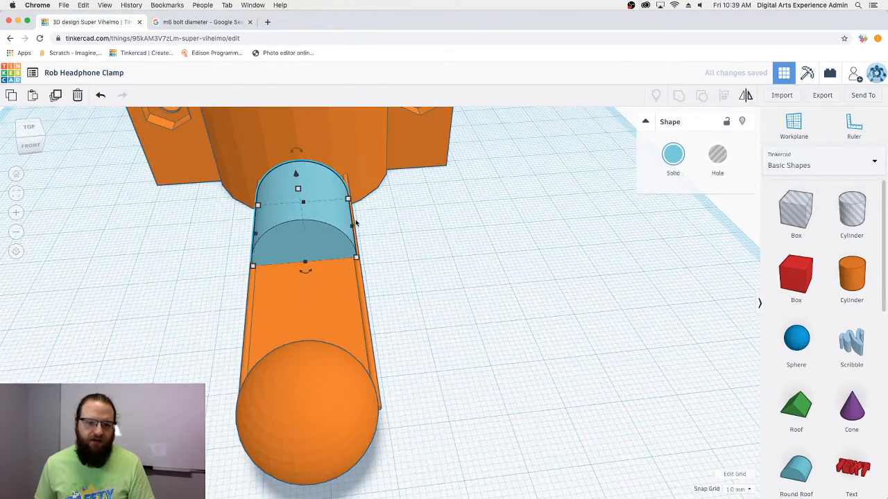
{"action": "left_click", "coordinate": [305, 298]}
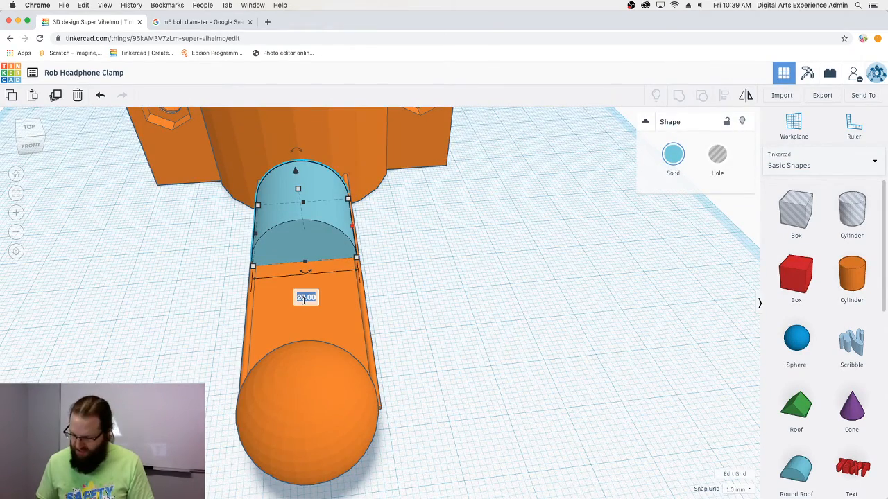
{"action": "type", "text": "18"}
{"action": "key", "text": "BackSpace"}
{"action": "type", "text": "93"}
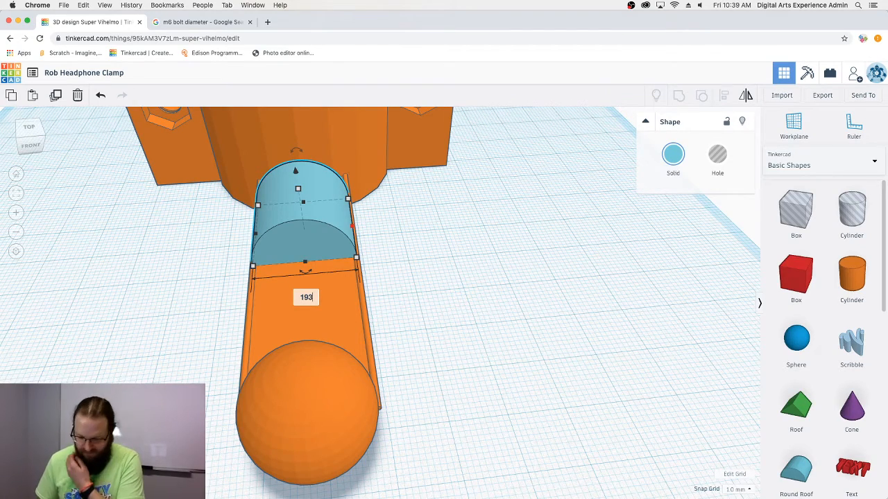
{"action": "key", "text": "BackSpace"}
{"action": "key", "text": "Return"}
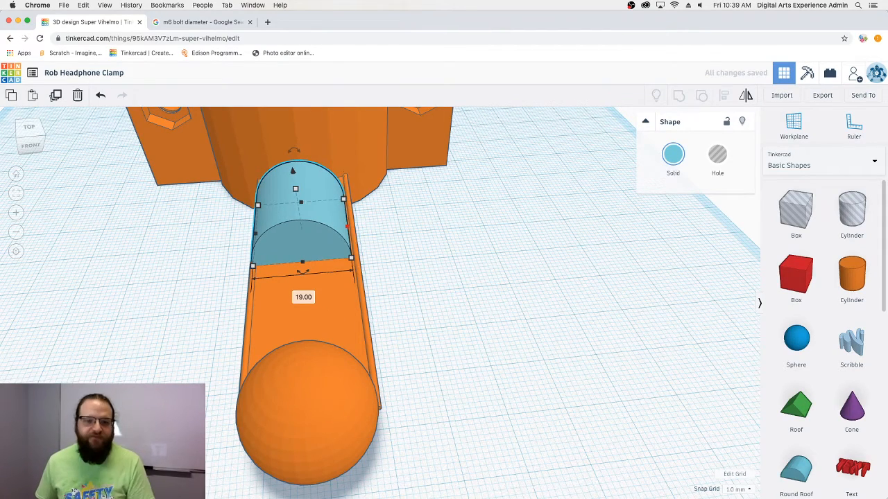
- Centre the 19 mm fill piece on the trough arm using Align
{"action": "key", "text": "ctrl+a"}
{"action": "left_click", "coordinate": [723, 95]}
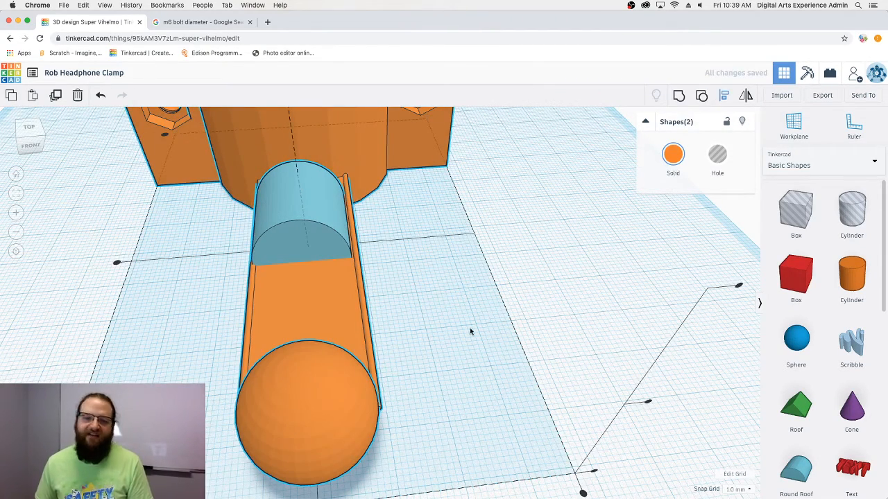
{"action": "middle_click_drag", "start_coordinate": [471, 305], "coordinate": [466, 216]}
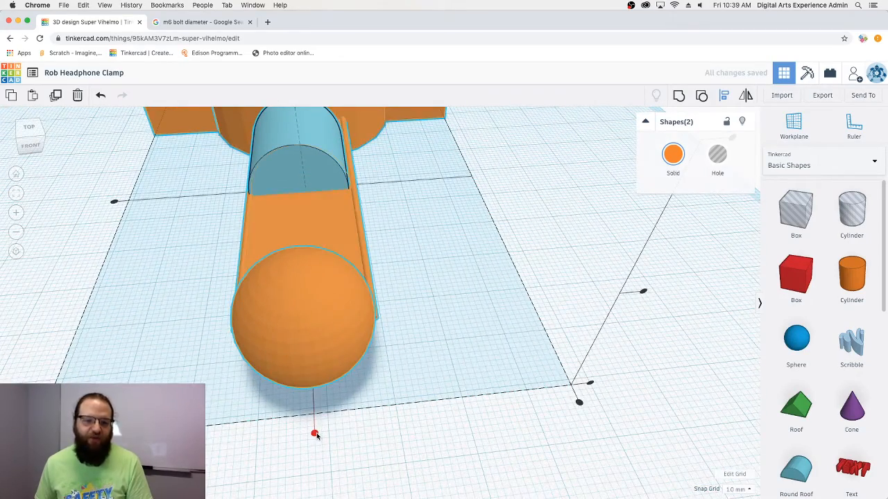
{"action": "left_click", "coordinate": [315, 433]}
{"action": "left_click", "coordinate": [519, 194]}
{"action": "right_click_drag", "start_coordinate": [520, 193], "coordinate": [408, 245]}
- Lower the blue piece to 6.43 height and stretch it to about 62 mm, from ring to sphere
{"action": "left_click", "coordinate": [388, 278]}
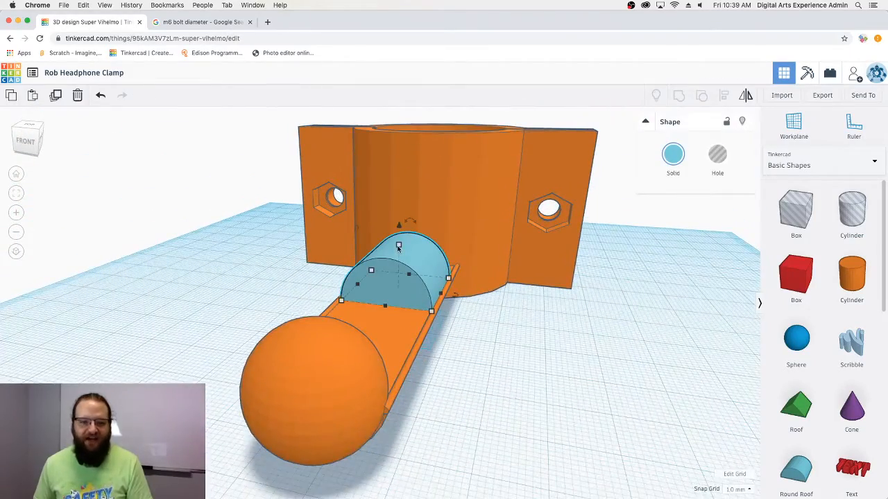
{"action": "left_click_drag", "start_coordinate": [399, 248], "coordinate": [401, 280]}
{"action": "right_click_drag", "start_coordinate": [401, 280], "coordinate": [323, 367]}
{"action": "left_click_drag", "start_coordinate": [396, 309], "coordinate": [440, 310]}
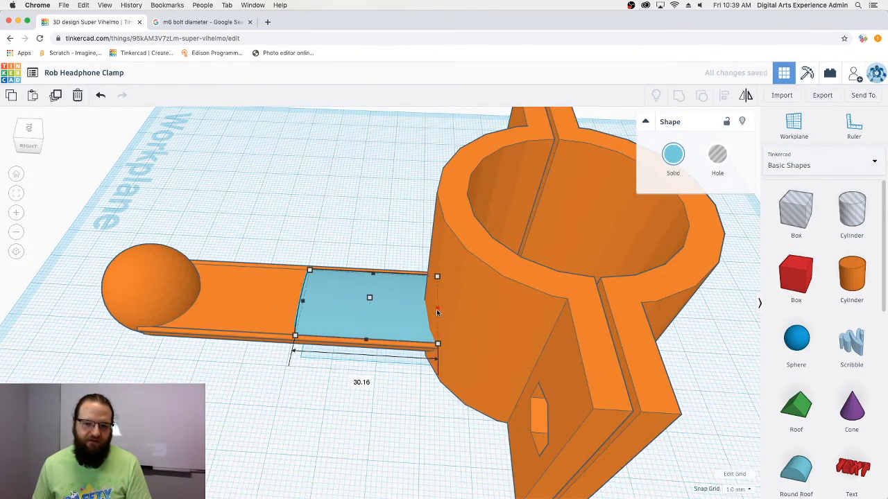
{"action": "left_click_drag", "start_coordinate": [305, 303], "coordinate": [149, 306]}
{"action": "right_click_drag", "start_coordinate": [175, 316], "coordinate": [505, 393]}
- Select every shape and group them into one solid clamp object
{"action": "scroll", "coordinate": [459, 365], "scroll_direction": "up", "scroll_amount": 5}
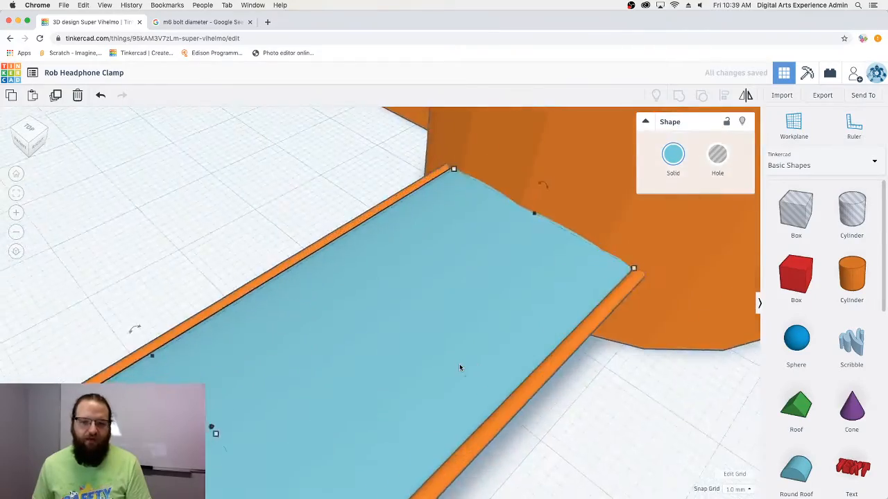
{"action": "scroll", "coordinate": [461, 363], "scroll_direction": "down", "scroll_amount": 8}
{"action": "left_click_drag", "start_coordinate": [413, 288], "coordinate": [302, 199]}
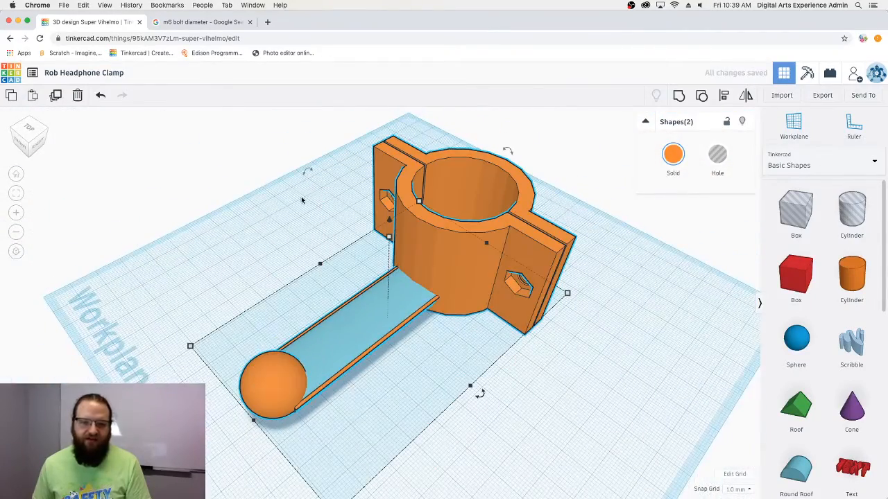
{"action": "left_click", "coordinate": [679, 100]}
{"action": "right_click_drag", "start_coordinate": [478, 381], "coordinate": [486, 333]}
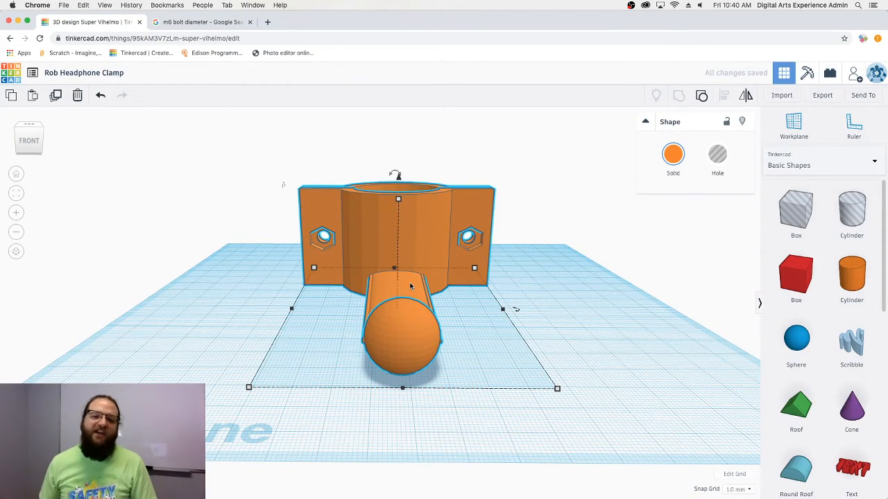
{"action": "right_click_drag", "start_coordinate": [411, 286], "coordinate": [645, 274]}
{"action": "left_click", "coordinate": [441, 359]}
{"action": "right_click_drag", "start_coordinate": [441, 359], "coordinate": [428, 291]}
{"action": "right_click_drag", "start_coordinate": [491, 309], "coordinate": [482, 329]}
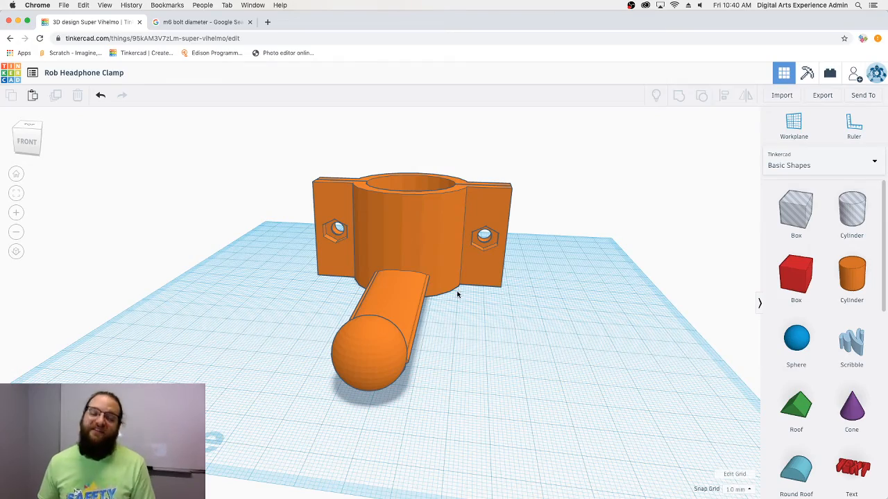
{"action": "right_click_drag", "start_coordinate": [451, 299], "coordinate": [618, 396]}
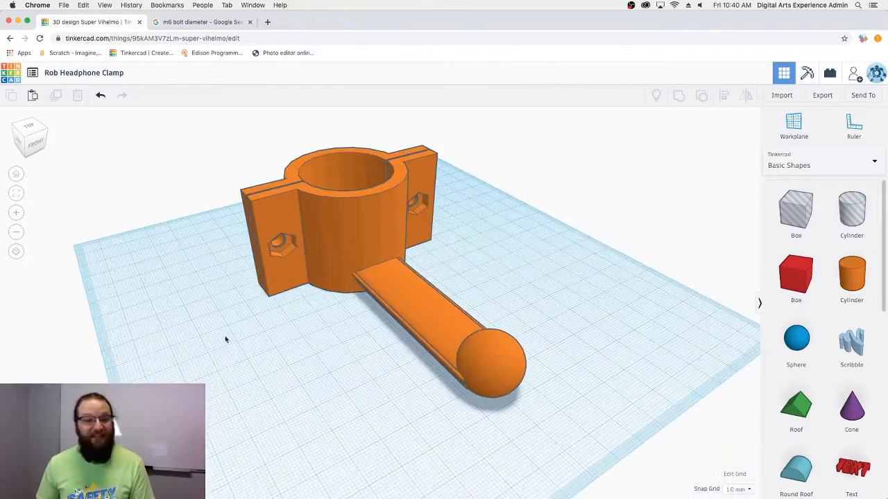
{"action": "right_click_drag", "start_coordinate": [251, 335], "coordinate": [341, 347]}
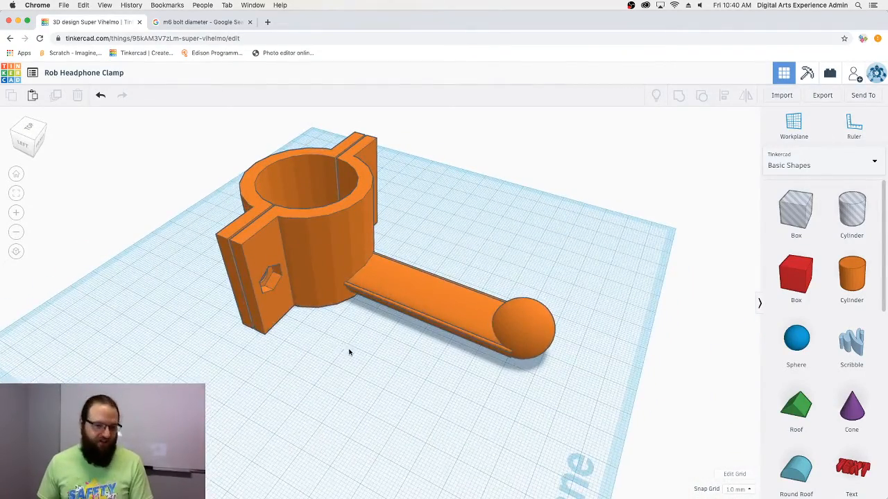
{"action": "right_click_drag", "start_coordinate": [348, 353], "coordinate": [522, 315]}
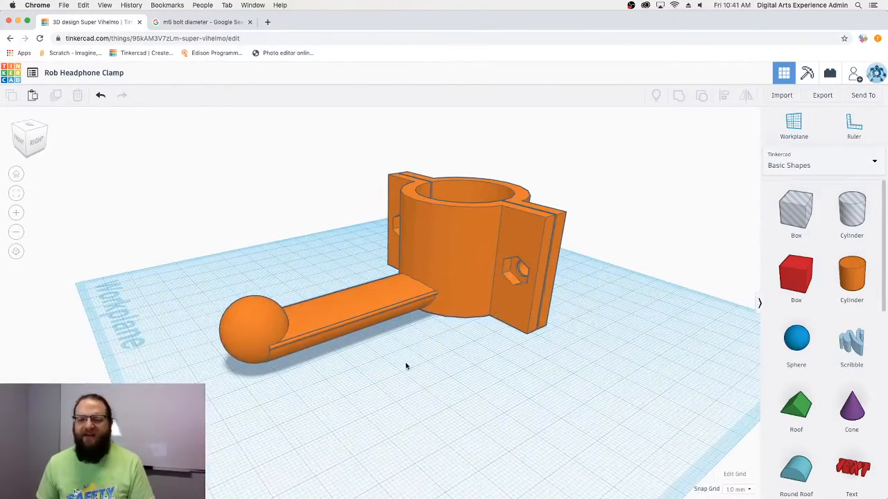
{"action": "right_click_drag", "start_coordinate": [406, 366], "coordinate": [479, 322]}
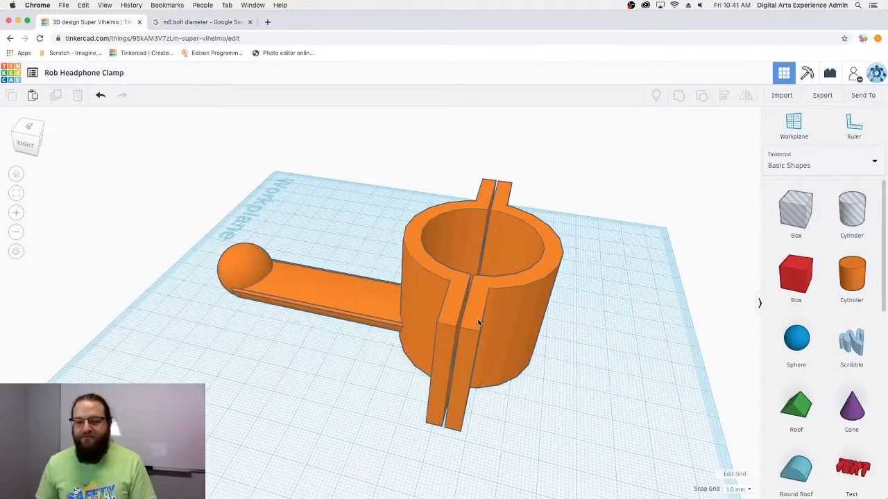
{"action": "left_click", "coordinate": [491, 325]}
{"action": "right_click_drag", "start_coordinate": [508, 370], "coordinate": [371, 400]}
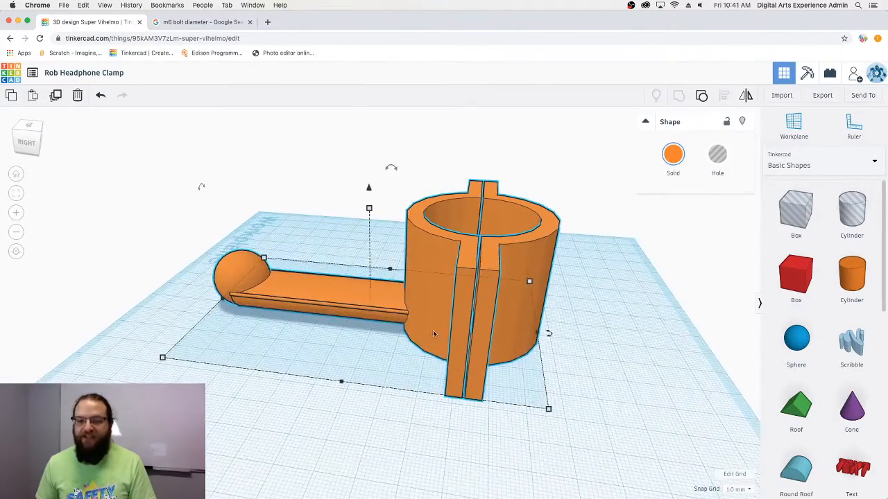
{"action": "right_click_drag", "start_coordinate": [434, 334], "coordinate": [454, 275]}
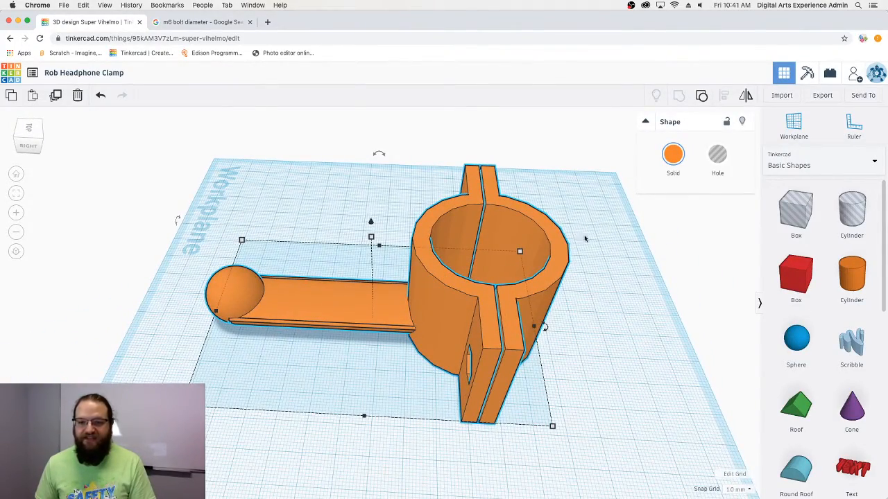
{"action": "right_click_drag", "start_coordinate": [527, 290], "coordinate": [624, 335]}
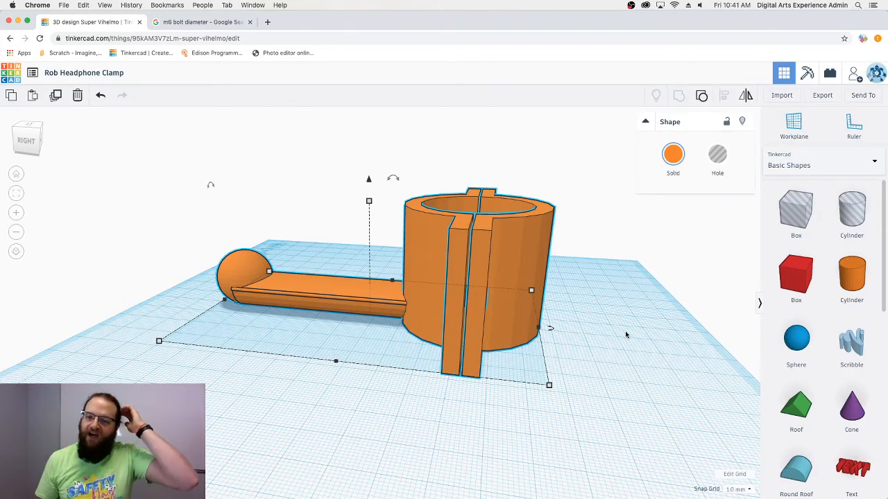
{"action": "right_click_drag", "start_coordinate": [703, 402], "coordinate": [642, 302]}
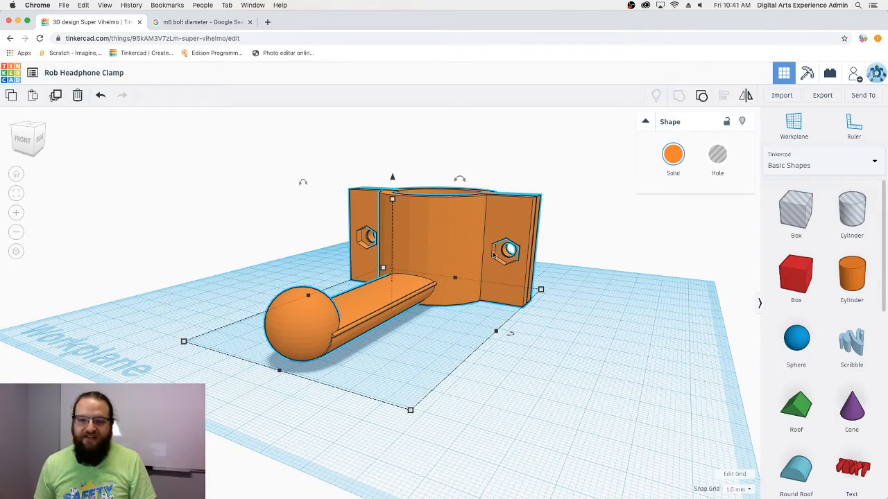
{"action": "right_click_drag", "start_coordinate": [580, 356], "coordinate": [262, 261]}
{"action": "left_click", "coordinate": [550, 248]}
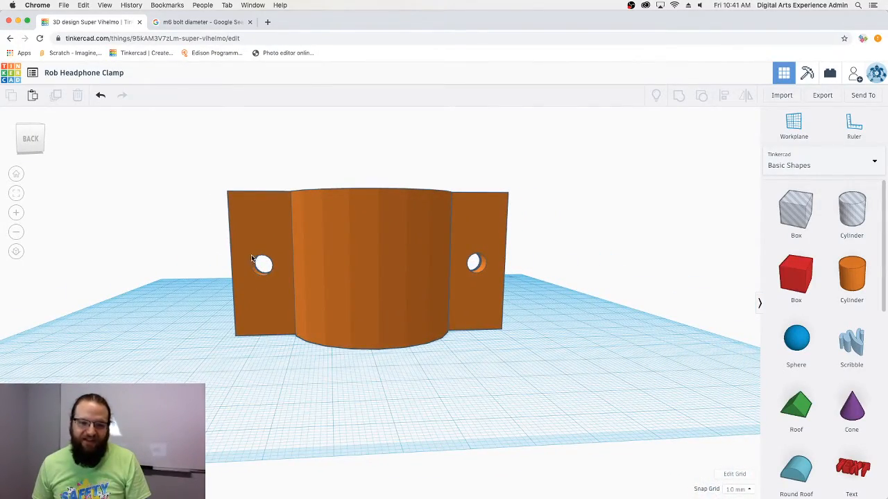
{"action": "right_click_drag", "start_coordinate": [243, 308], "coordinate": [453, 209]}
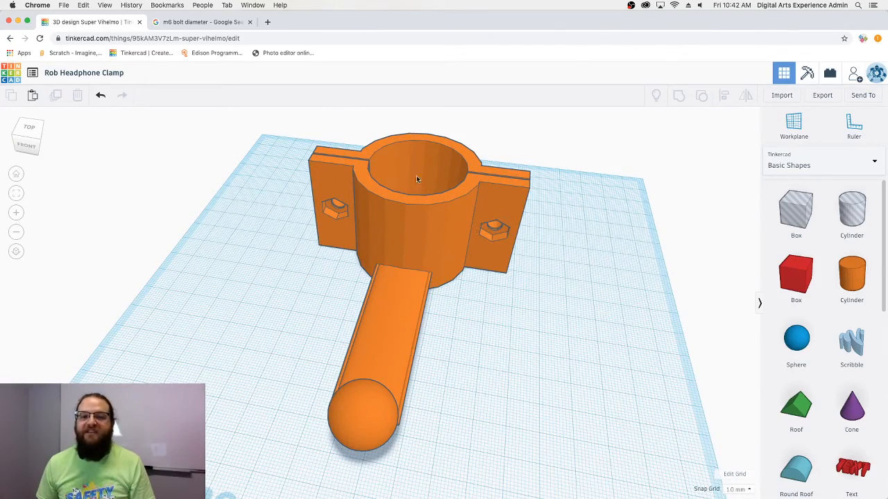
{"action": "right_click_drag", "start_coordinate": [490, 245], "coordinate": [472, 329]}
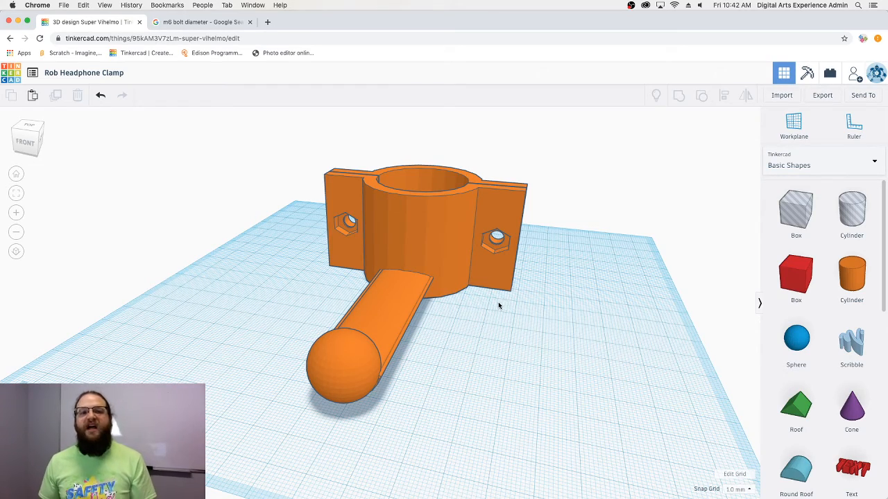
{"action": "right_click_drag", "start_coordinate": [577, 283], "coordinate": [446, 319]}
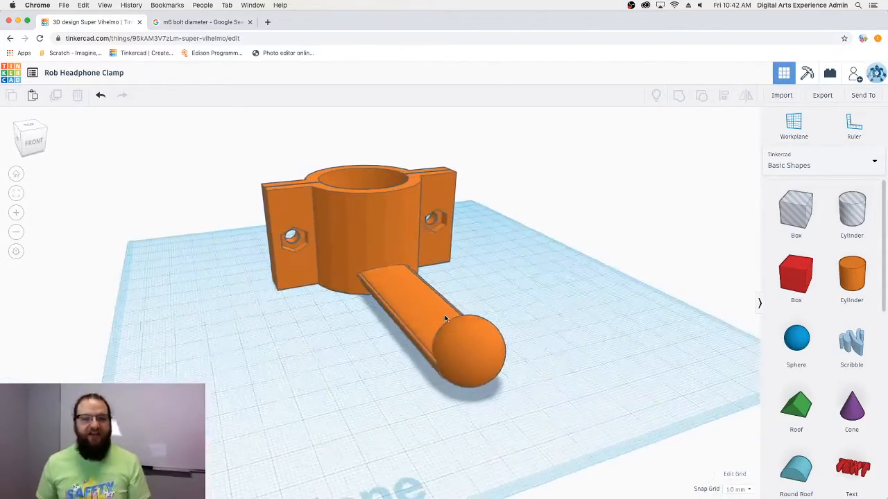
{"action": "mouse_move", "coordinate": [525, 312]}
{"action": "right_mouse_down"}
{"action": "mouse_move", "coordinate": [435, 305]}
{"action": "mouse_move", "coordinate": [333, 349]}
{"action": "mouse_move", "coordinate": [460, 327]}
{"action": "mouse_move", "coordinate": [509, 307]}
{"action": "right_mouse_up"}
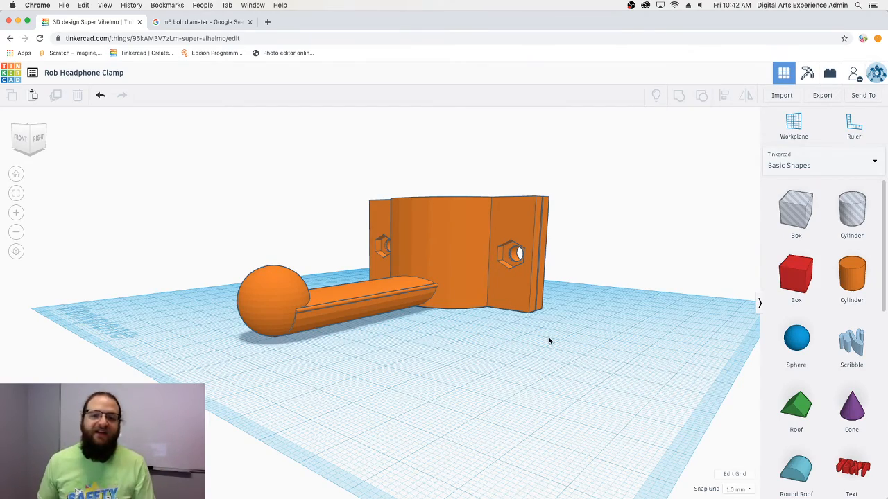
{"action": "right_click_drag", "start_coordinate": [518, 311], "coordinate": [479, 311]}
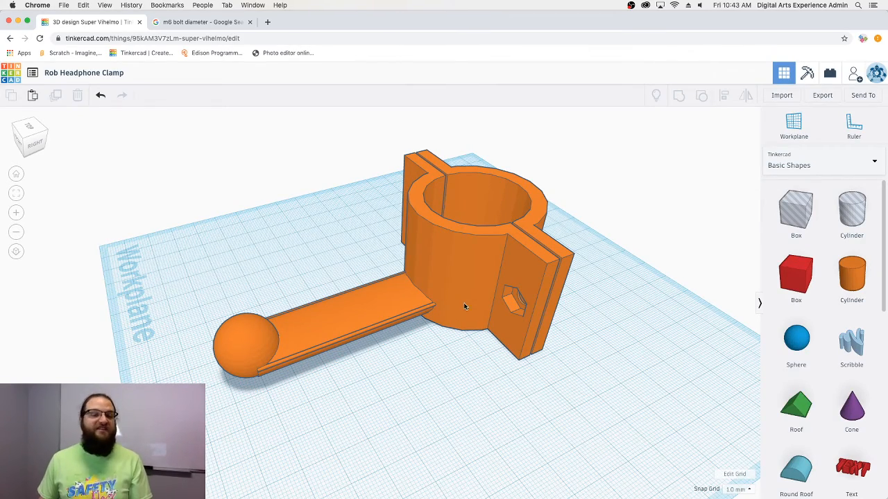
{"action": "right_click_drag", "start_coordinate": [494, 303], "coordinate": [438, 324]}
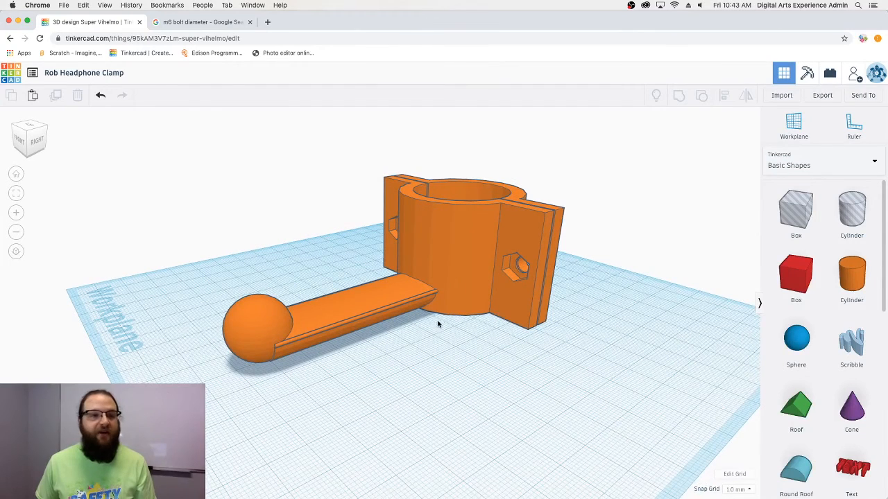